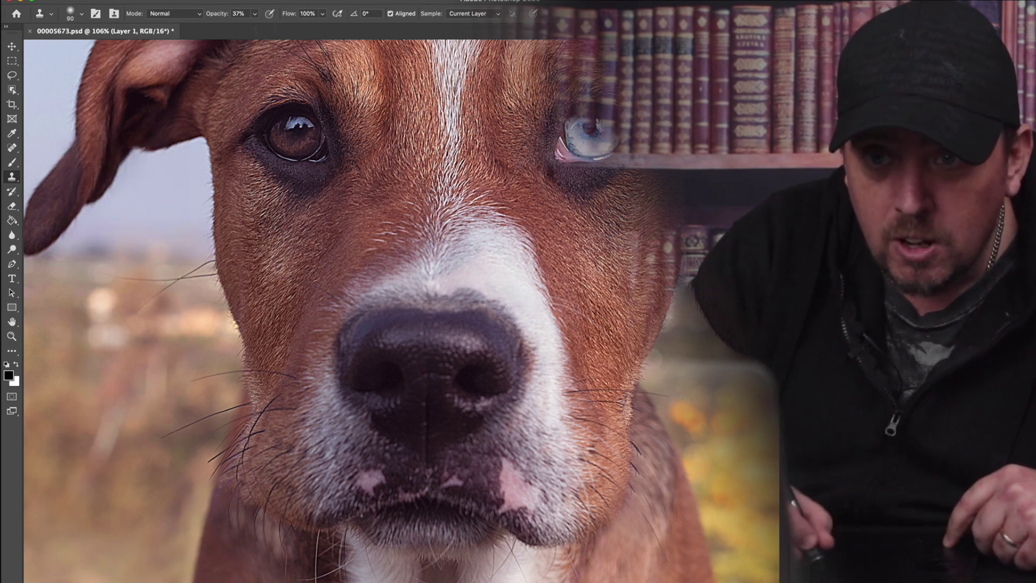
# - Set the Clone Stamp opacity to 70%
pyautogui.click(253, 14)
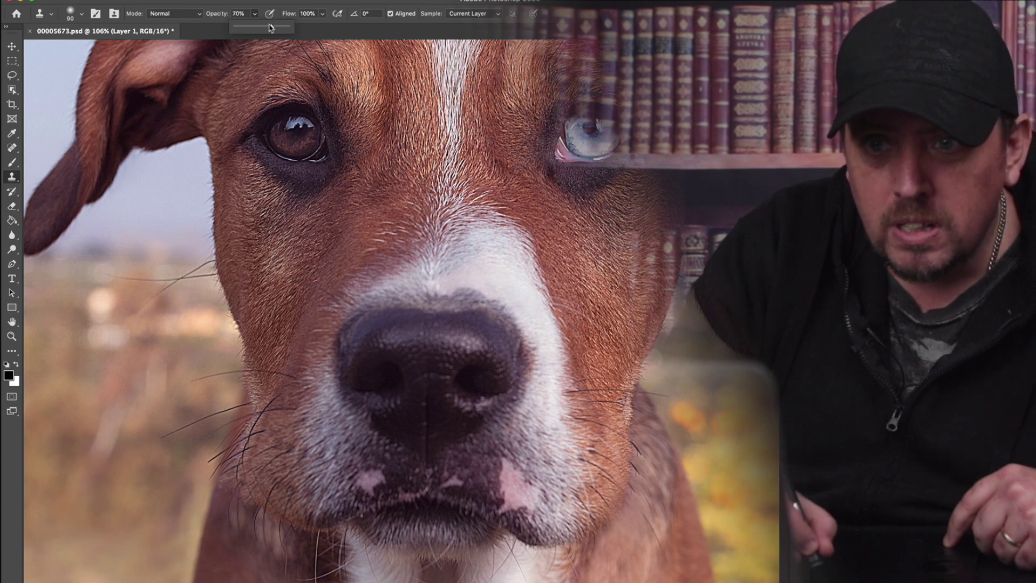
pyautogui.click(171, 288)
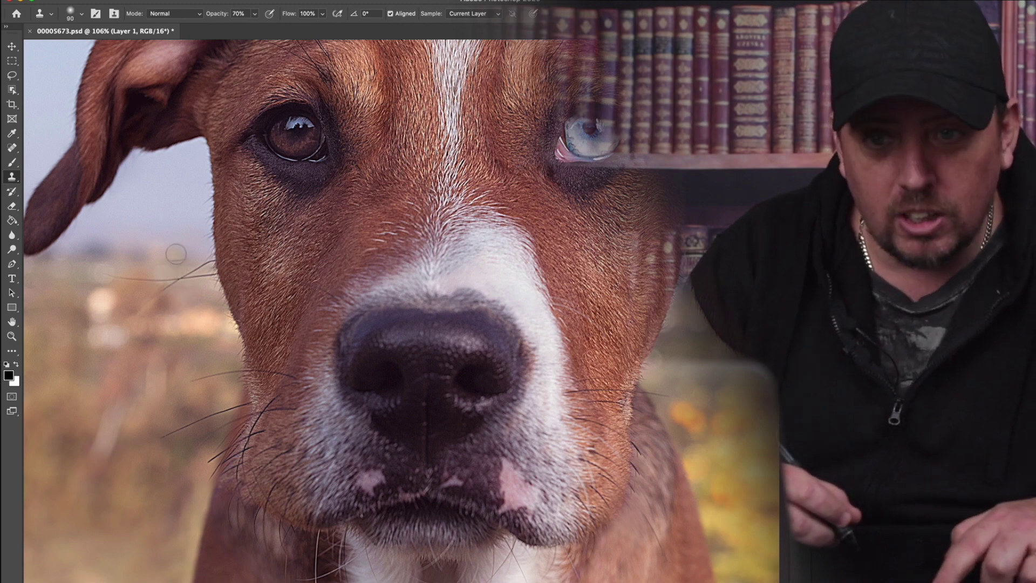
# - Remove the long stray whiskers over the blurred background below the folded ear with the Healing Brush, using sampled background texture
pyautogui.rightClick(168, 171)
pyautogui.click(174, 233)
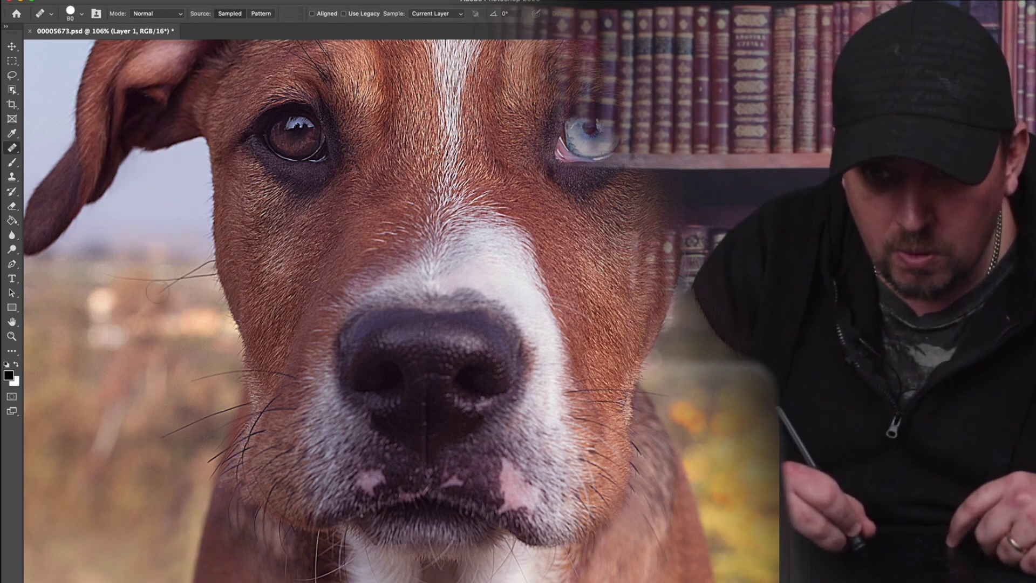
pyautogui.keyDown('alt'); pyautogui.click(115, 302); pyautogui.keyUp('alt')
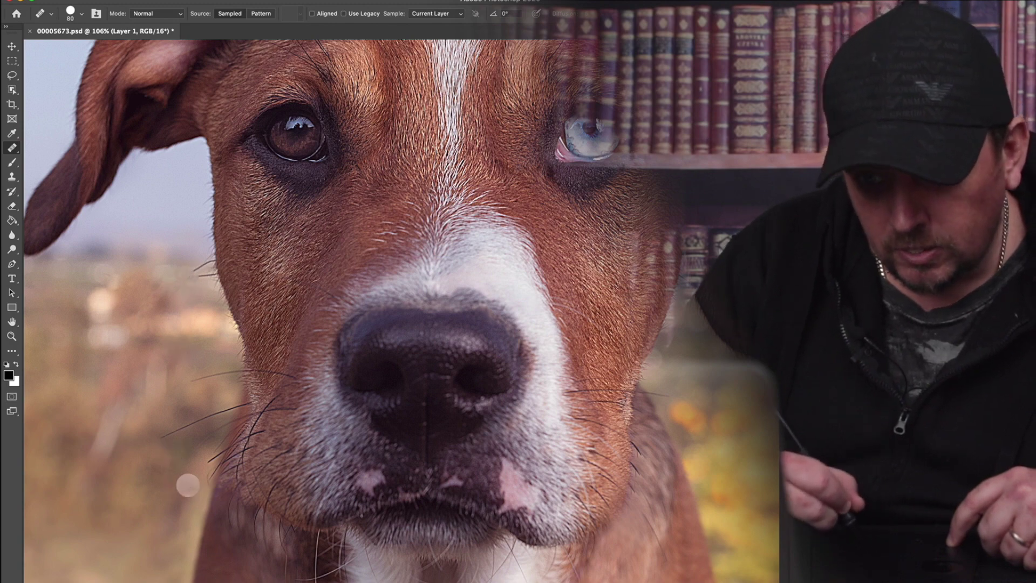
# - Clone out the long pale whisker hanging below the corner of the dog's mouth with the Clone Stamp, sampling nearby fur
pyautogui.scroll(-5, 265, 471)
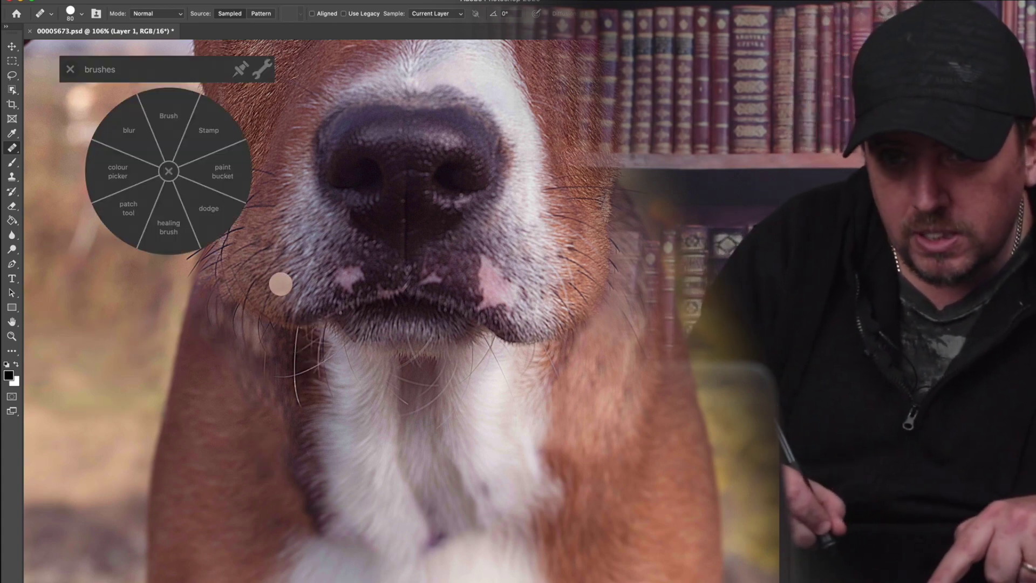
pyautogui.click(211, 137)
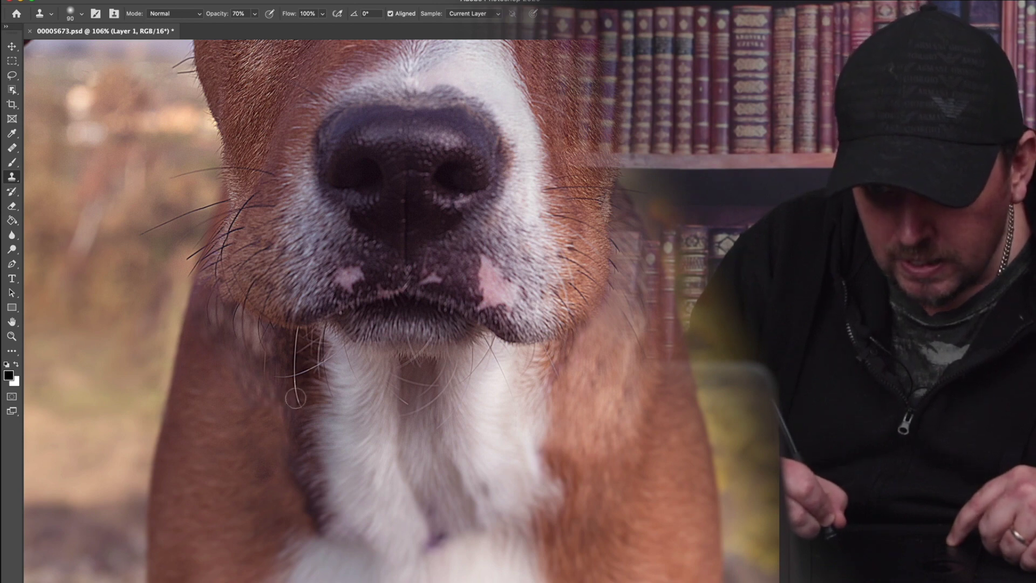
pyautogui.press('alt')
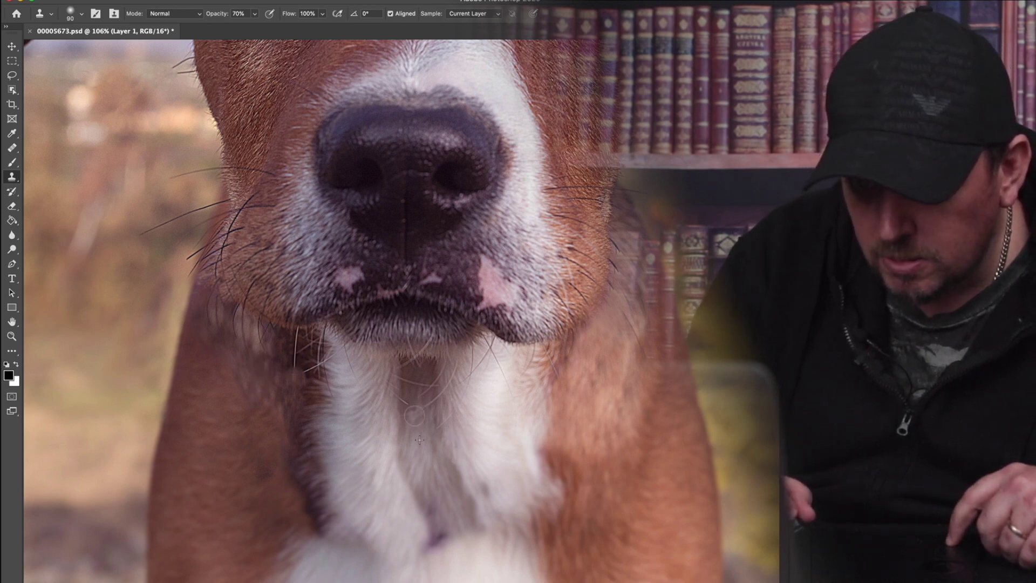
# - Heal the fine stray hairs over the white chest fur below the chin with the Healing Brush
pyautogui.press('F1')
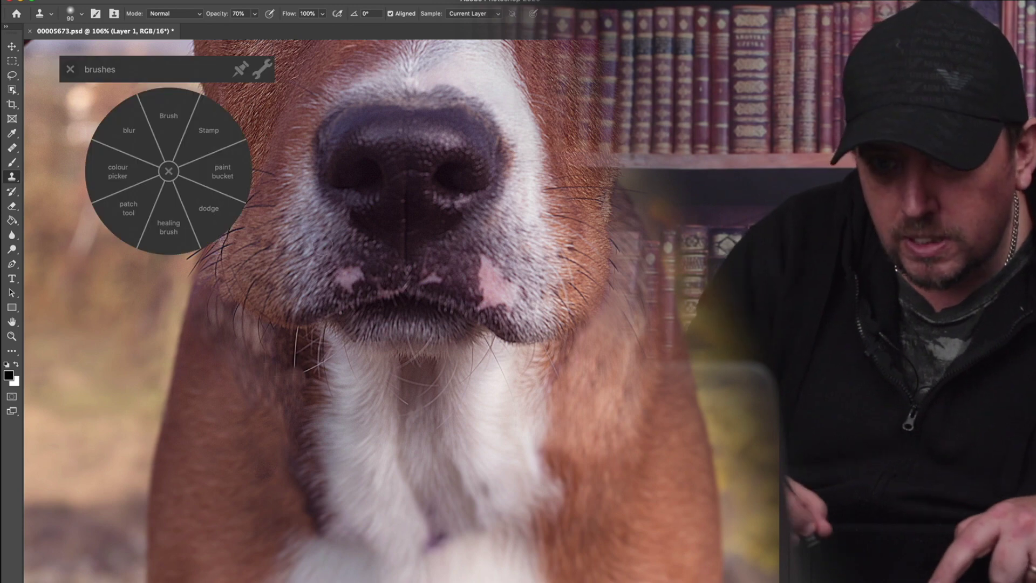
pyautogui.click(182, 238)
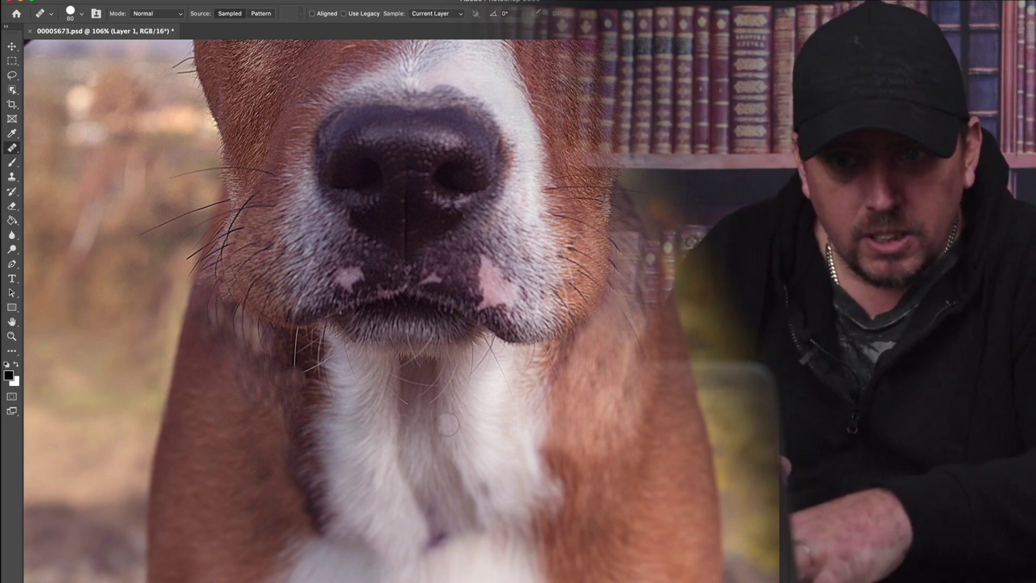
pyautogui.moveTo(449, 426); pyautogui.dragTo(485, 526)
# - Examine the fur around both eyes, the muzzle and the forehead up close for distracting stray hairs
pyautogui.scroll(5, 447, 423)
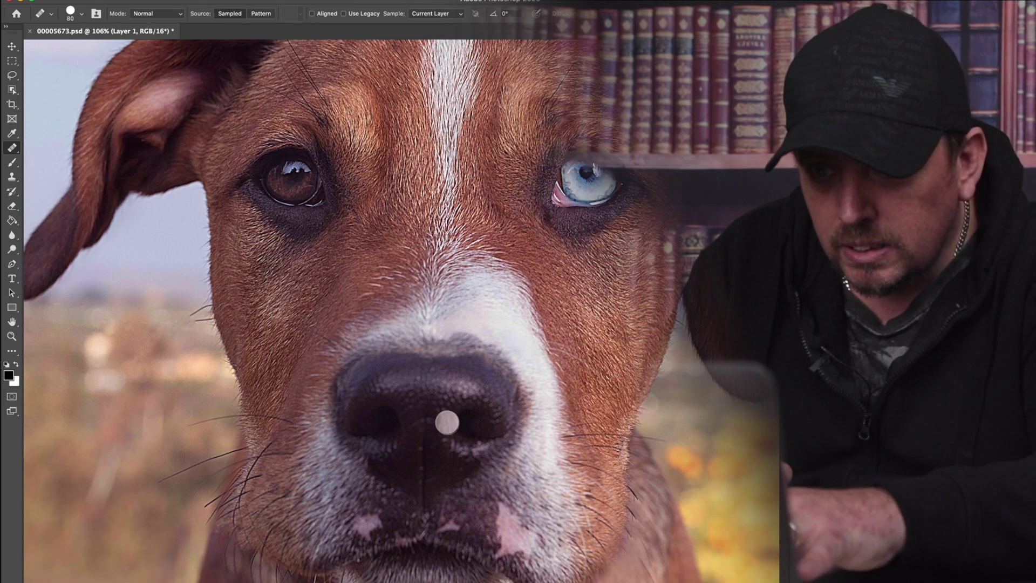
pyautogui.scroll(2, 447, 421)
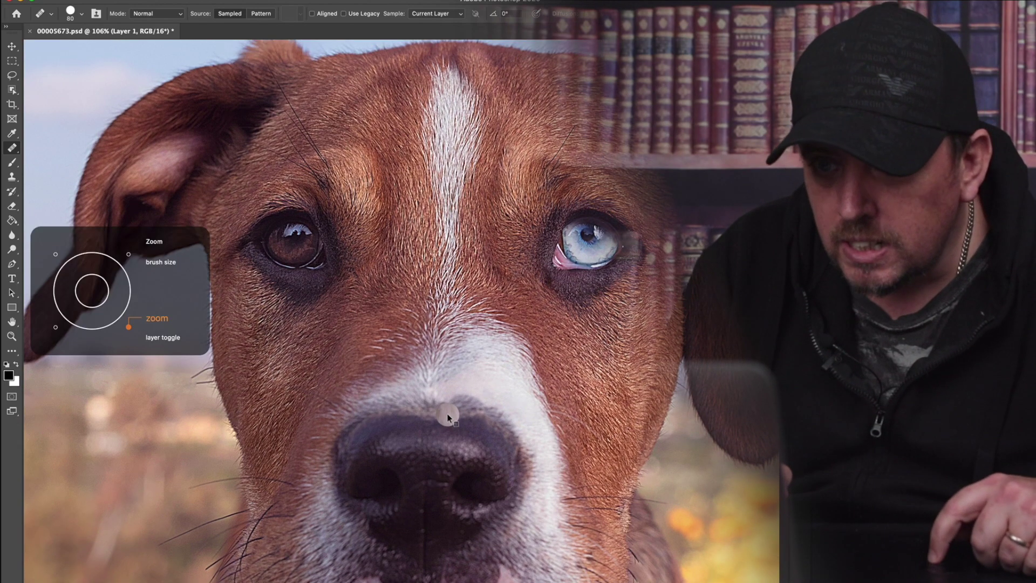
pyautogui.scroll(-1, 447, 414)
pyautogui.scroll(2, 442, 400)
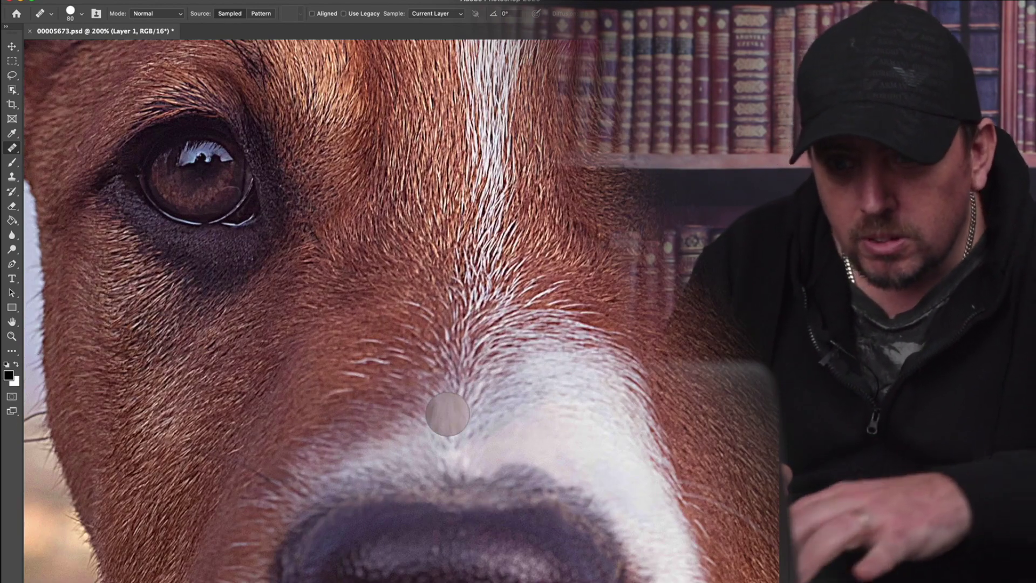
pyautogui.scroll(1, 446, 412)
pyautogui.scroll(3, 447, 426)
pyautogui.hscroll(-3, 447, 423)
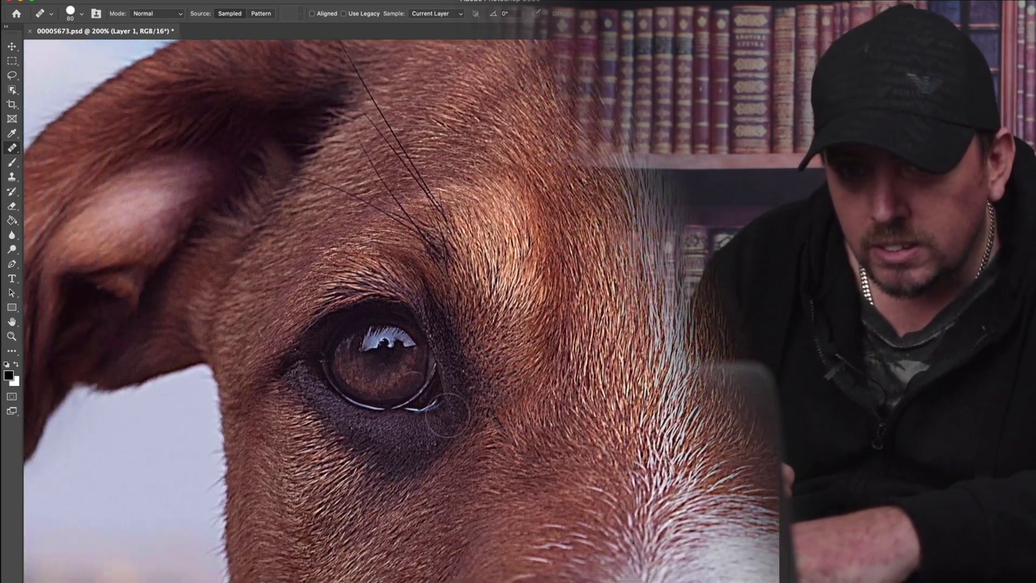
pyautogui.scroll(-3, 446, 414)
pyautogui.hscroll(5, 411, 349)
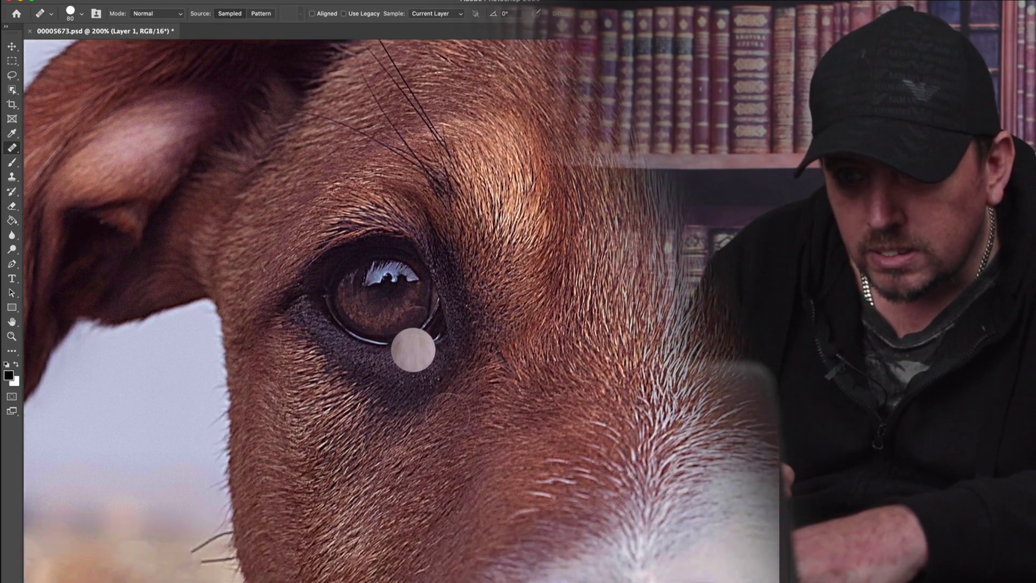
pyautogui.hscroll(5, 495, 440)
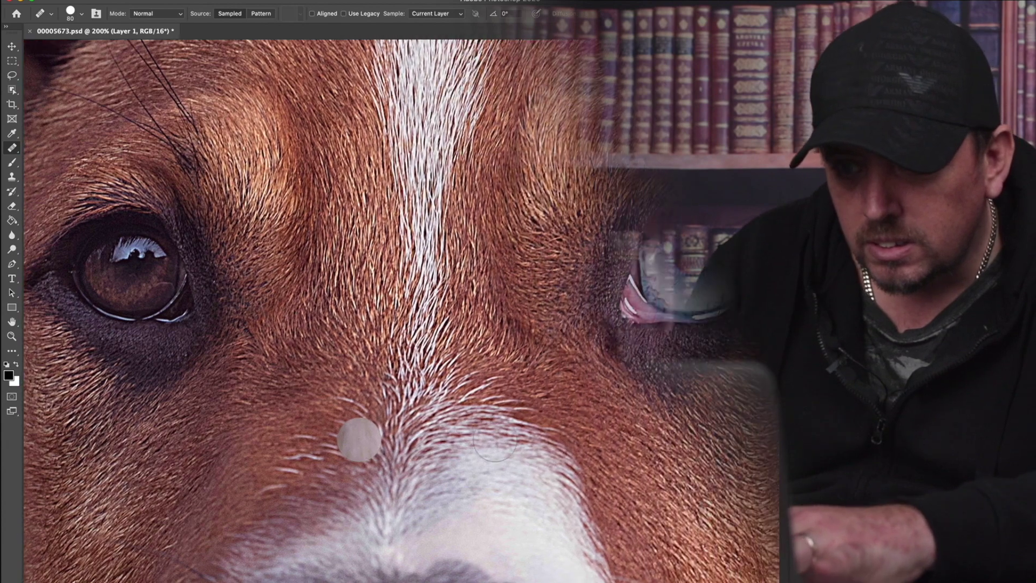
pyautogui.hscroll(1, 495, 440)
pyautogui.scroll(-3, 495, 440)
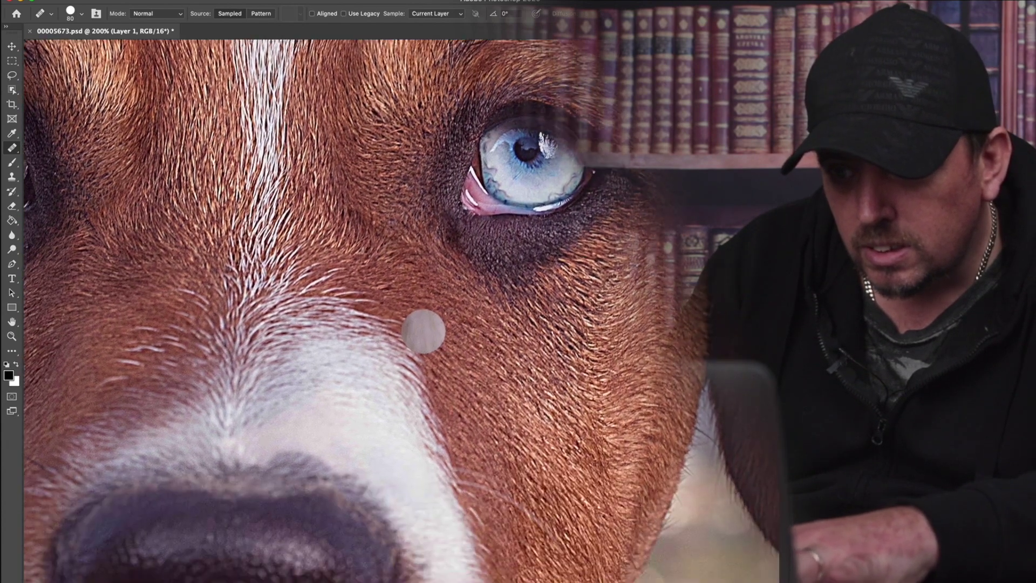
pyautogui.hscroll(3, 495, 439)
pyautogui.scroll(1, 495, 440)
pyautogui.hscroll(-1, 495, 440)
pyautogui.scroll(8, 538, 495)
pyautogui.hscroll(-1, 538, 495)
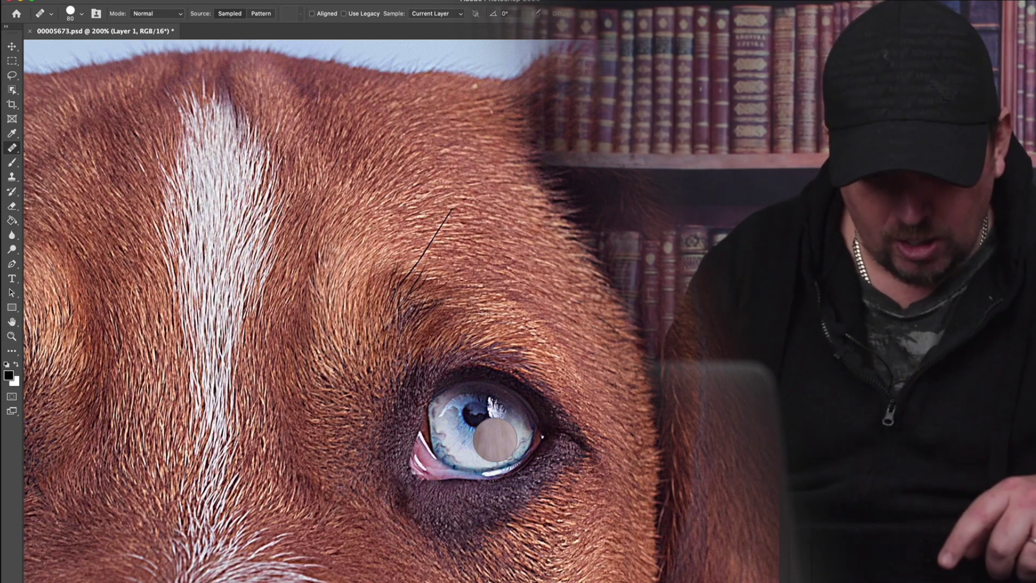
# - Clone out the long dark whisker above the blue eye with the Clone Stamp at brush size 60
pyautogui.press('F1')
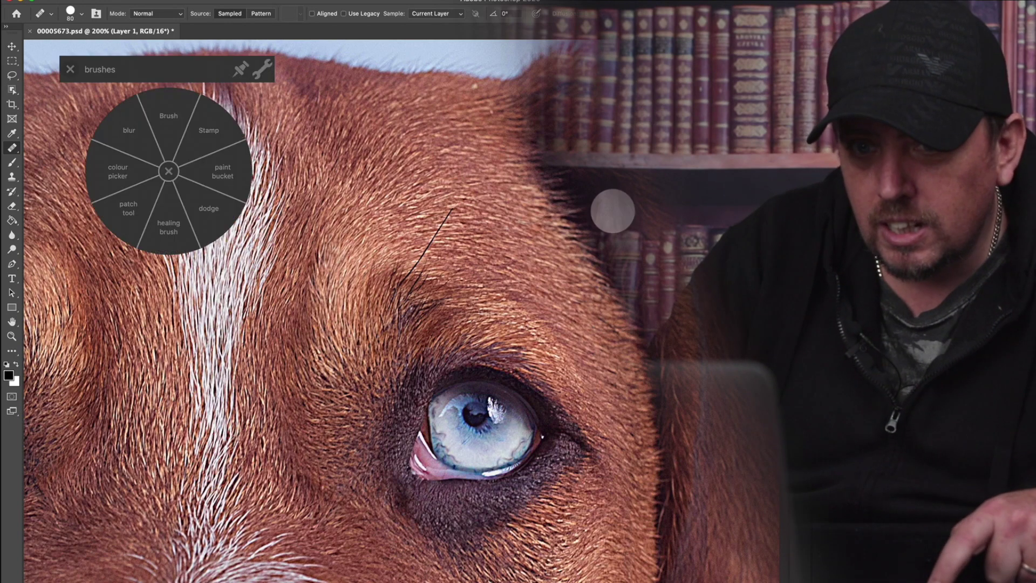
pyautogui.click(200, 131)
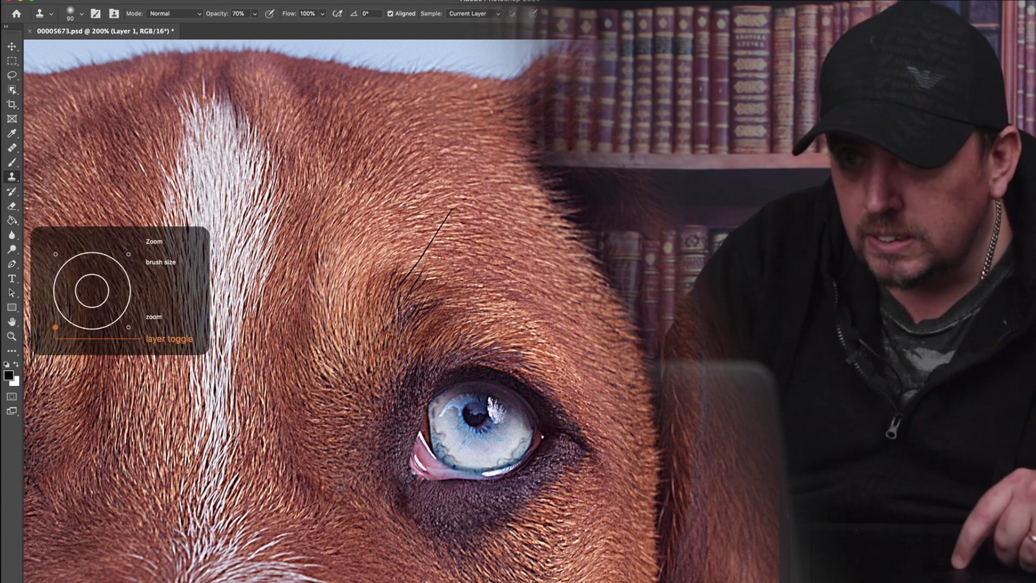
pyautogui.press('[')
pyautogui.press('[')
pyautogui.press('[')
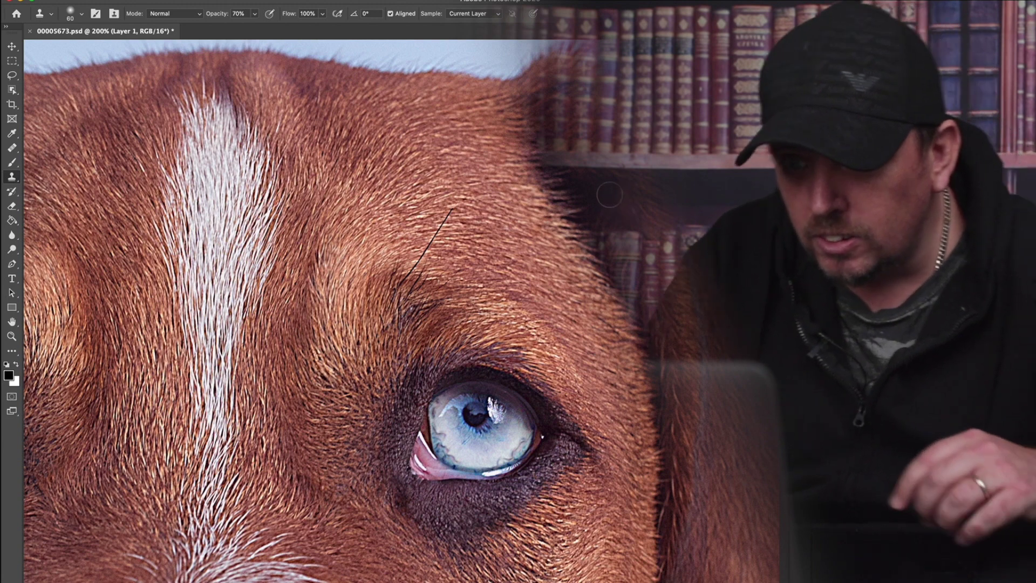
pyautogui.hscroll(-3, 623, 195)
pyautogui.hscroll(-1, 610, 195)
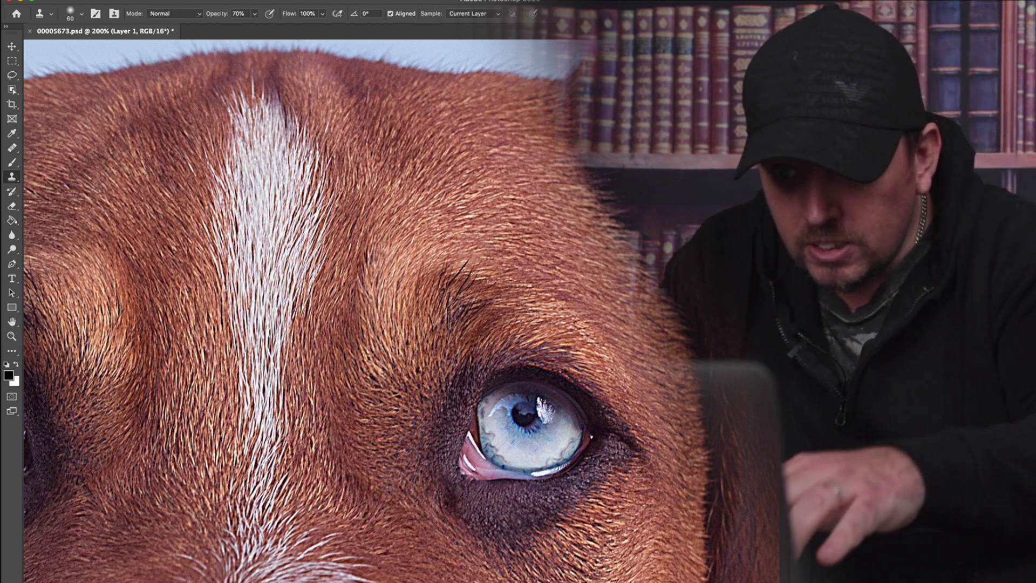
# - Clone nearby fur over the outer ends of the long dark brow whiskers above the brown eye
pyautogui.scroll(-2, 465, 249)
pyautogui.hscroll(-2, 465, 250)
pyautogui.hscroll(-4, 400, 311)
pyautogui.scroll(-2, 400, 310)
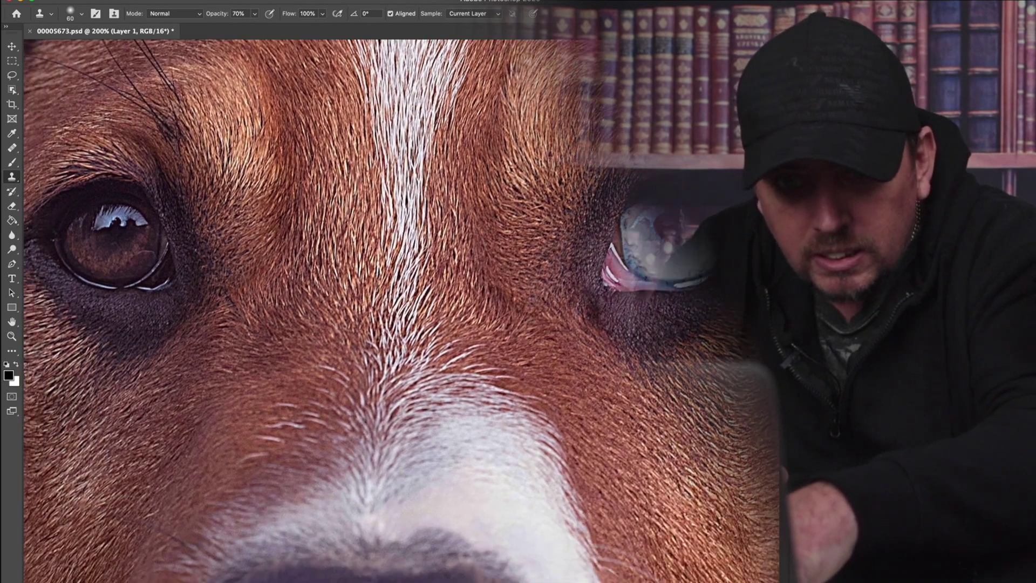
pyautogui.scroll(5, 401, 311)
pyautogui.hscroll(-2, 400, 311)
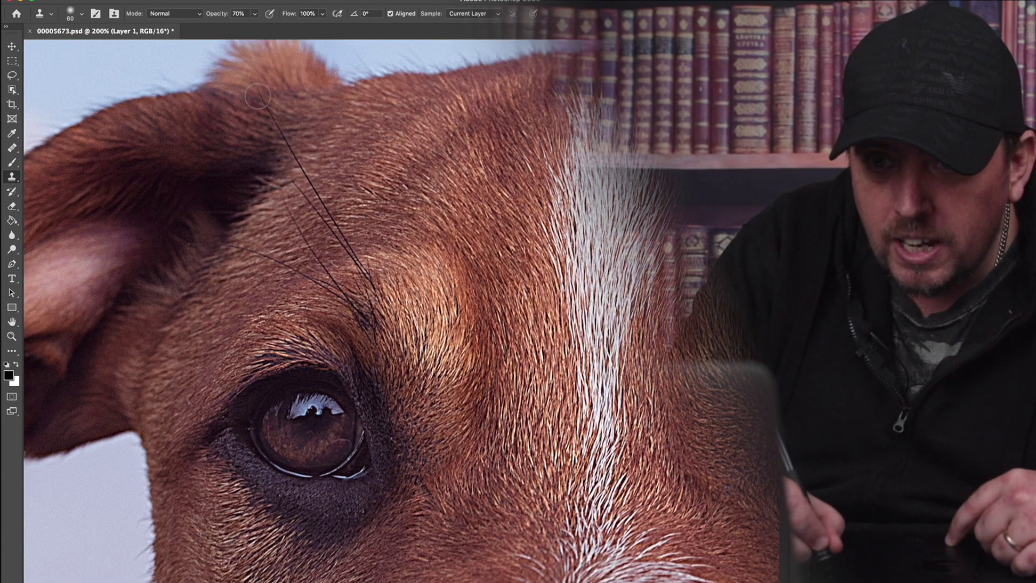
pyautogui.moveTo(259, 103); pyautogui.dragTo(260, 102)
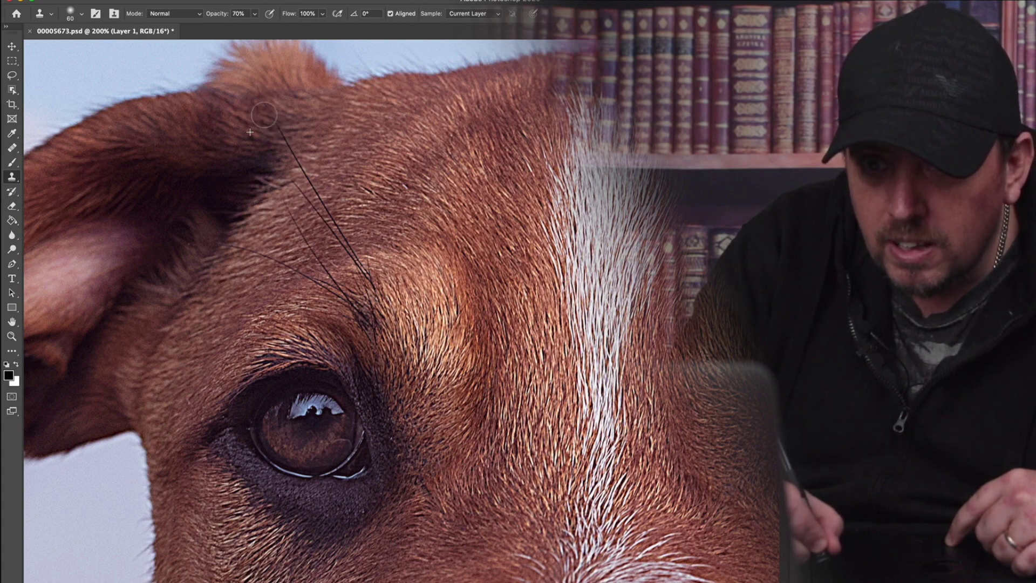
pyautogui.keyDown('alt'); pyautogui.click(279, 93); pyautogui.keyUp('alt')
pyautogui.moveTo(263, 94); pyautogui.dragTo(279, 134)
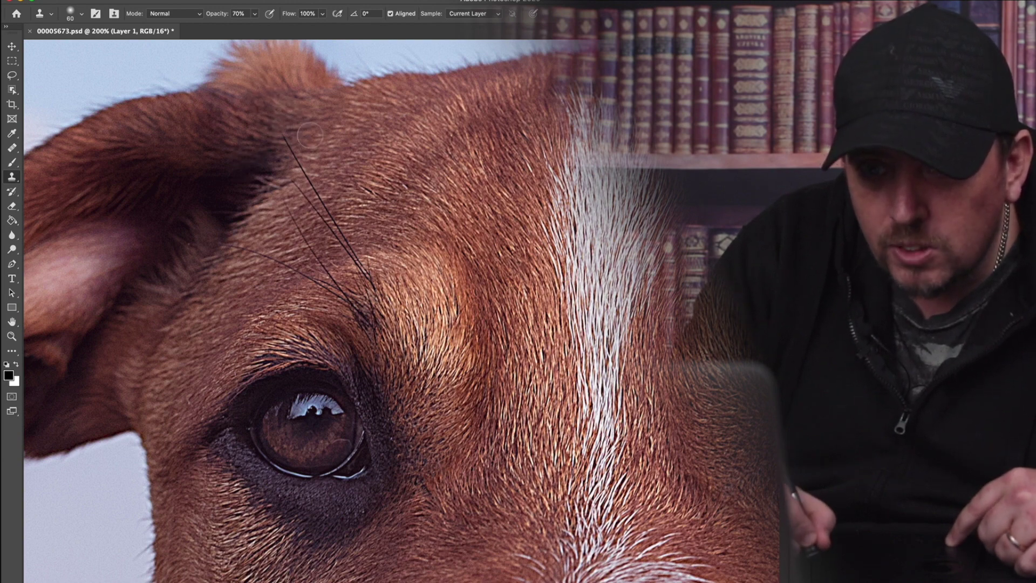
pyautogui.keyDown('alt'); pyautogui.click(310, 125); pyautogui.keyUp('alt')
pyautogui.moveTo(288, 149); pyautogui.dragTo(283, 147)
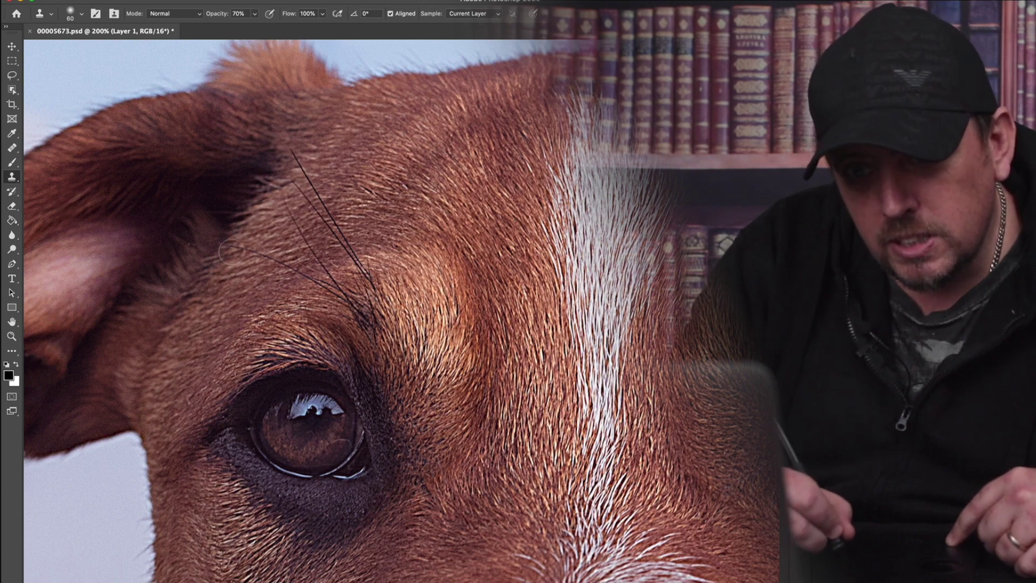
pyautogui.moveTo(231, 252); pyautogui.dragTo(233, 246)
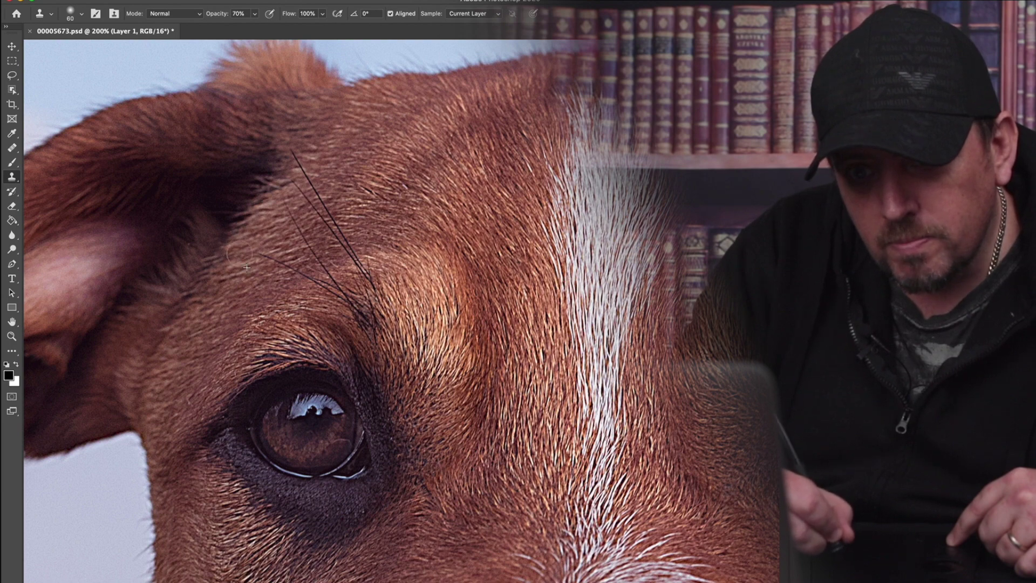
pyautogui.moveTo(239, 254); pyautogui.dragTo(234, 253)
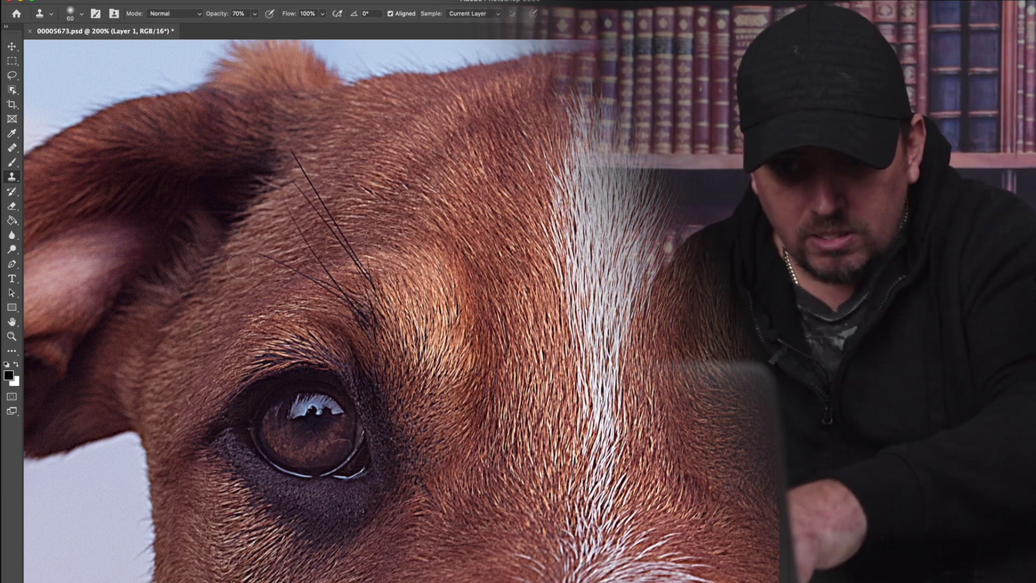
# - Enlarge the Clone Stamp brush to 200 for the blurred background beside the two short cheek whiskers
pyautogui.scroll(-5, 241, 265)
pyautogui.hscroll(-3, 240, 264)
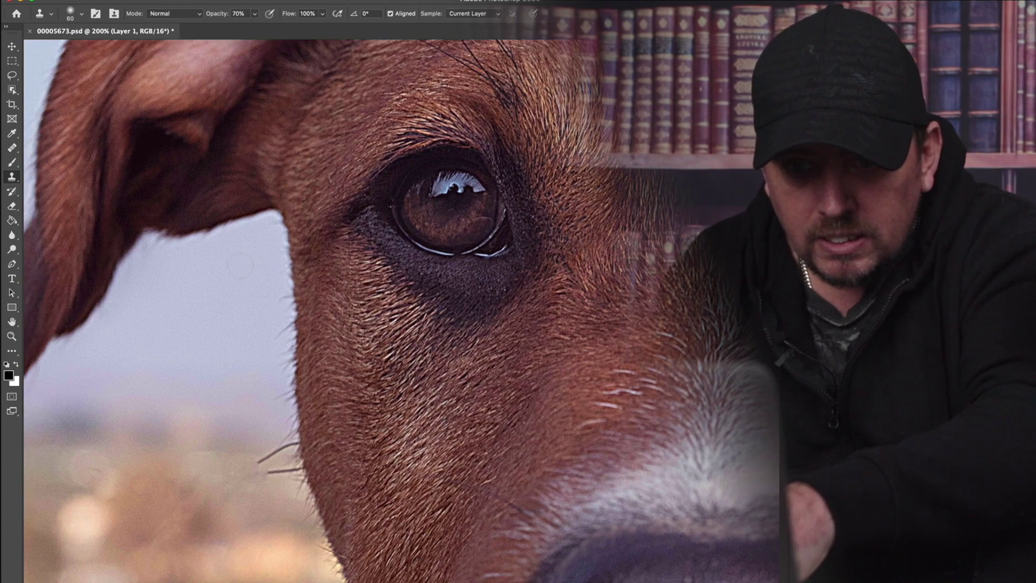
pyautogui.scroll(-3, 240, 264)
pyautogui.hscroll(-2, 240, 264)
pyautogui.hscroll(-3, 240, 264)
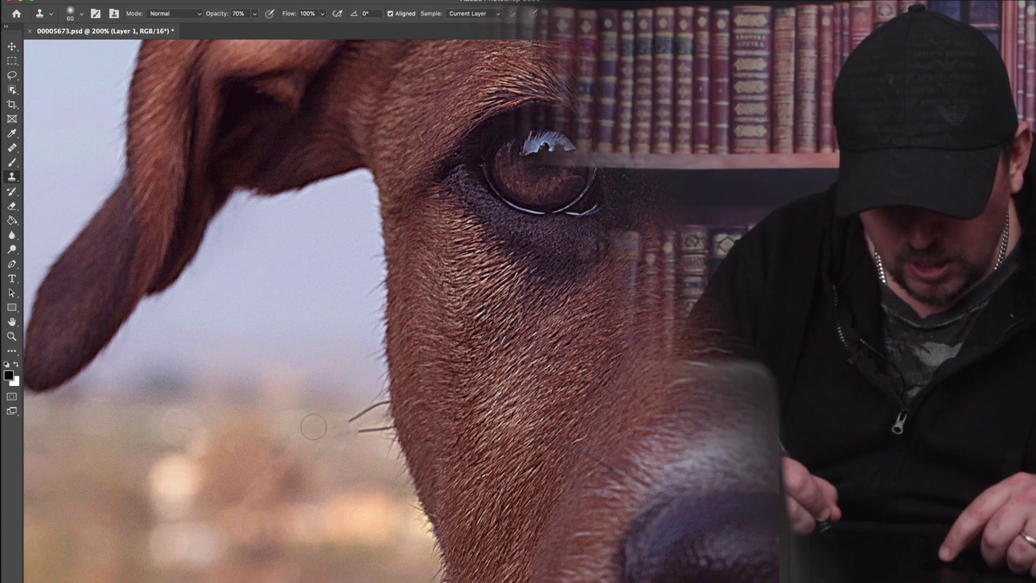
pyautogui.scroll(5, 313, 427)
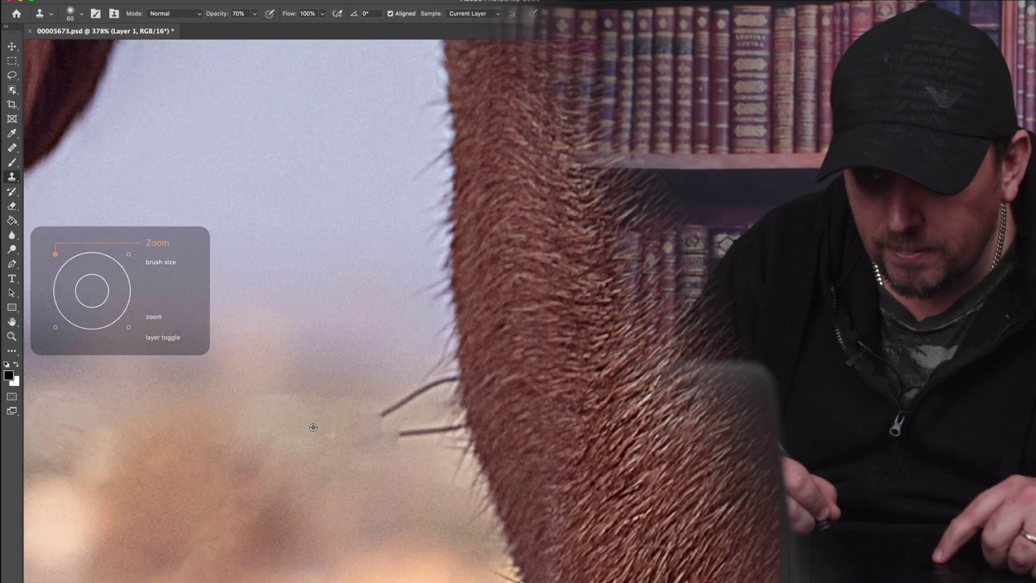
pyautogui.press(']')
pyautogui.press(']')
pyautogui.press(']')
pyautogui.press(']')
pyautogui.press(']')
pyautogui.press(']')
pyautogui.press(']')
pyautogui.press(']')
pyautogui.press(']')
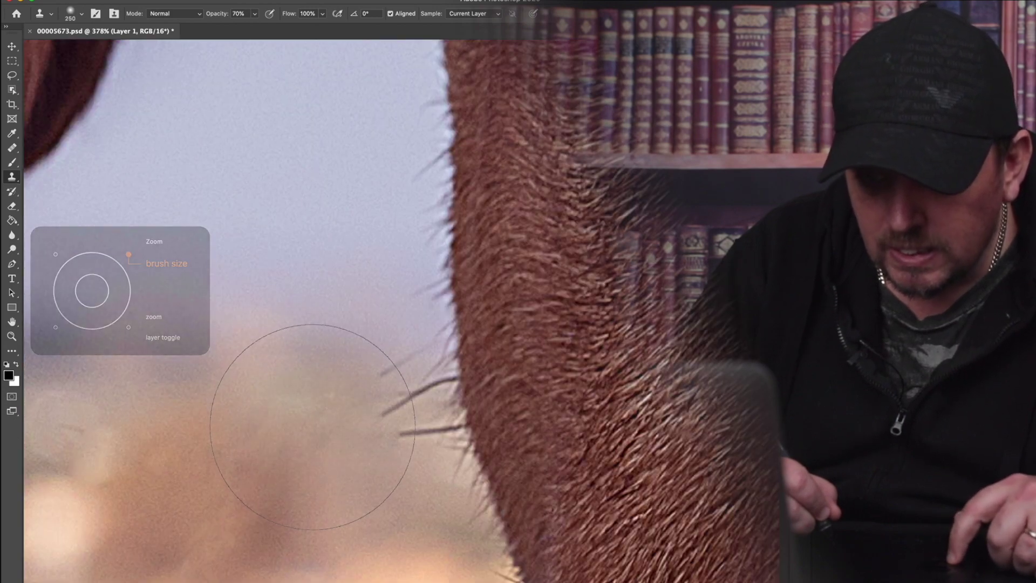
pyautogui.press('[')
# - Clone smooth background over the patchy horizon area beside the two short cheek whiskers, using the Clone Stamp at 33% opacity and size 70
pyautogui.click(254, 13)
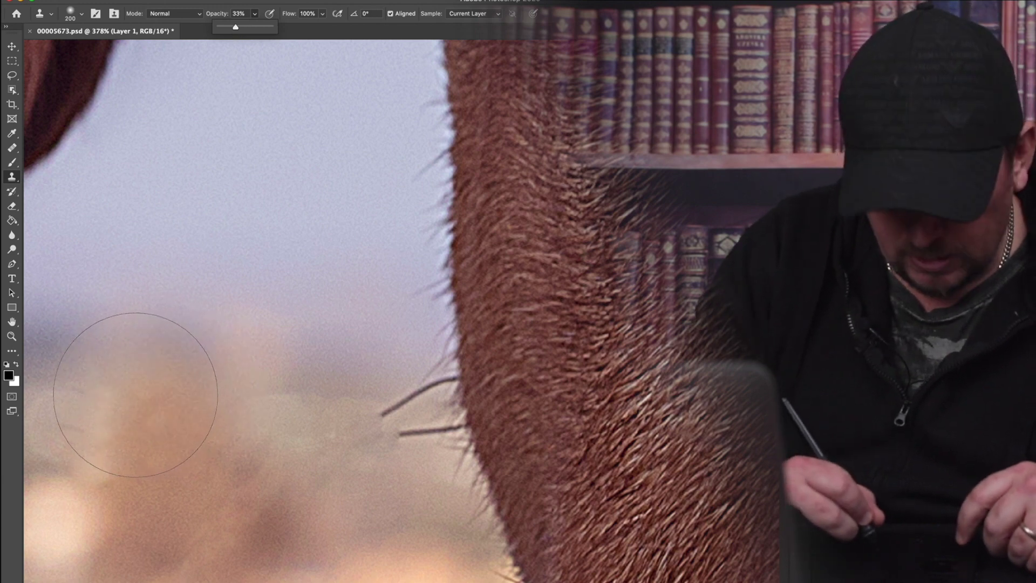
pyautogui.press('[')
pyautogui.press('[')
pyautogui.press('[')
pyautogui.press('[')
pyautogui.press('[')
pyautogui.press('[')
pyautogui.press('[')
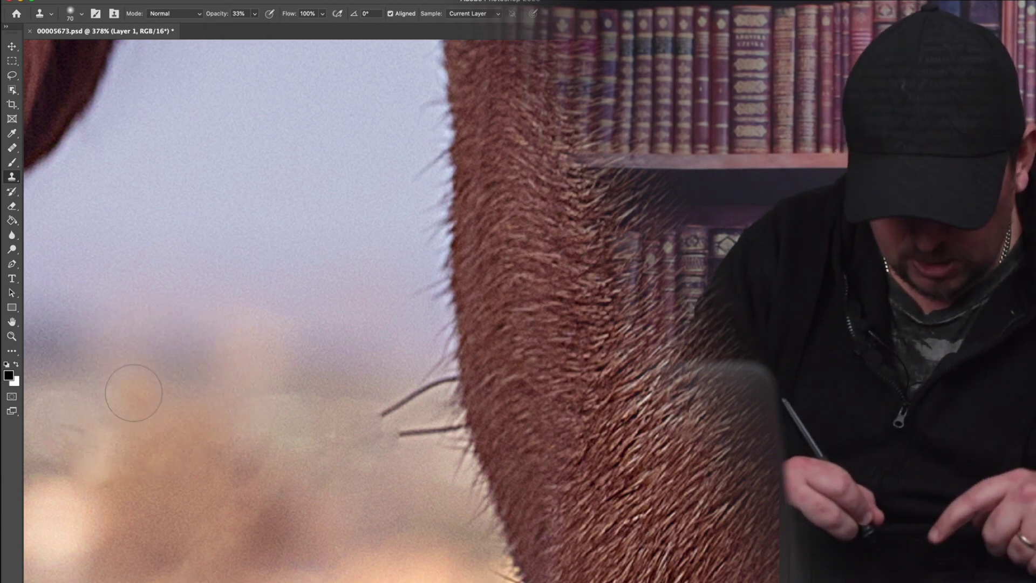
pyautogui.keyDown('alt'); pyautogui.click(92, 394); pyautogui.keyUp('alt')
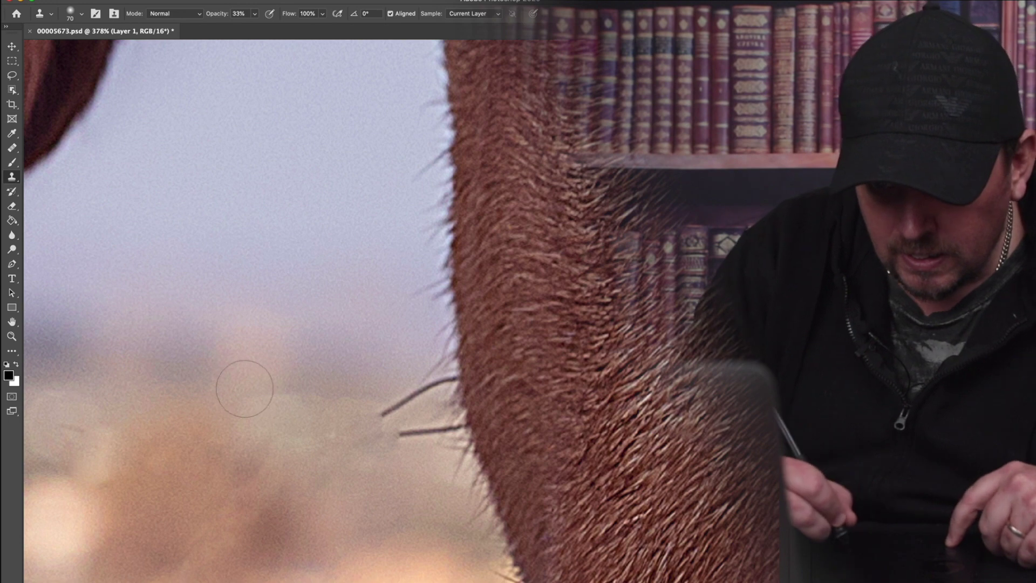
pyautogui.moveTo(243, 389); pyautogui.dragTo(337, 399)
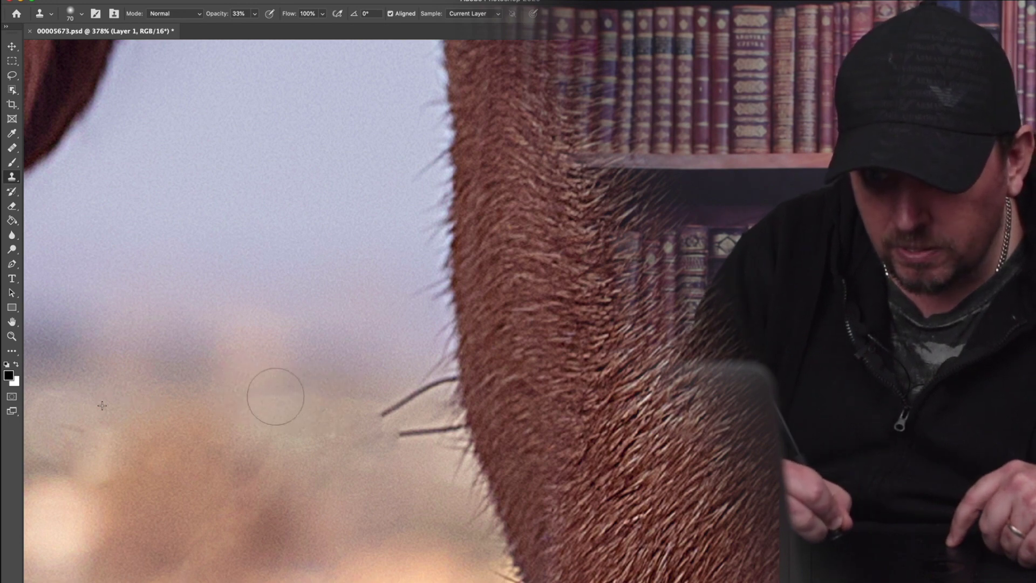
pyautogui.moveTo(336, 403); pyautogui.dragTo(341, 413)
# - Clone freshly sampled background over the uneven patch just below, up to the tip of the lower cheek whisker
pyautogui.keyDown('alt'); pyautogui.click(273, 426); pyautogui.keyUp('alt')
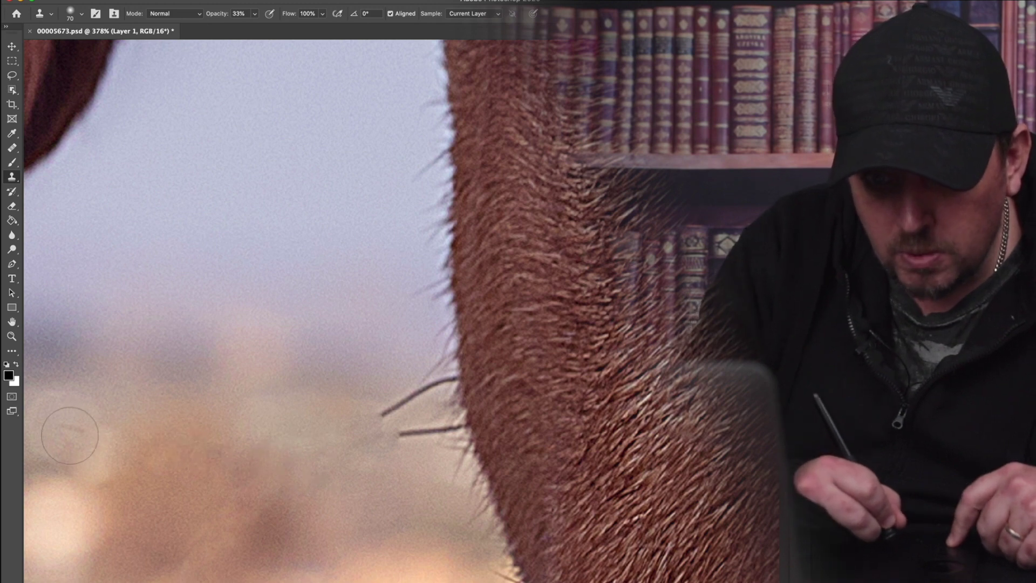
pyautogui.moveTo(271, 456)
pyautogui.mouseDown()
pyautogui.moveTo(291, 451)
pyautogui.moveTo(280, 432)
pyautogui.moveTo(290, 429)
pyautogui.moveTo(351, 437)
pyautogui.mouseUp()
pyautogui.keyDown('alt'); pyautogui.click(280, 430); pyautogui.keyUp('alt')
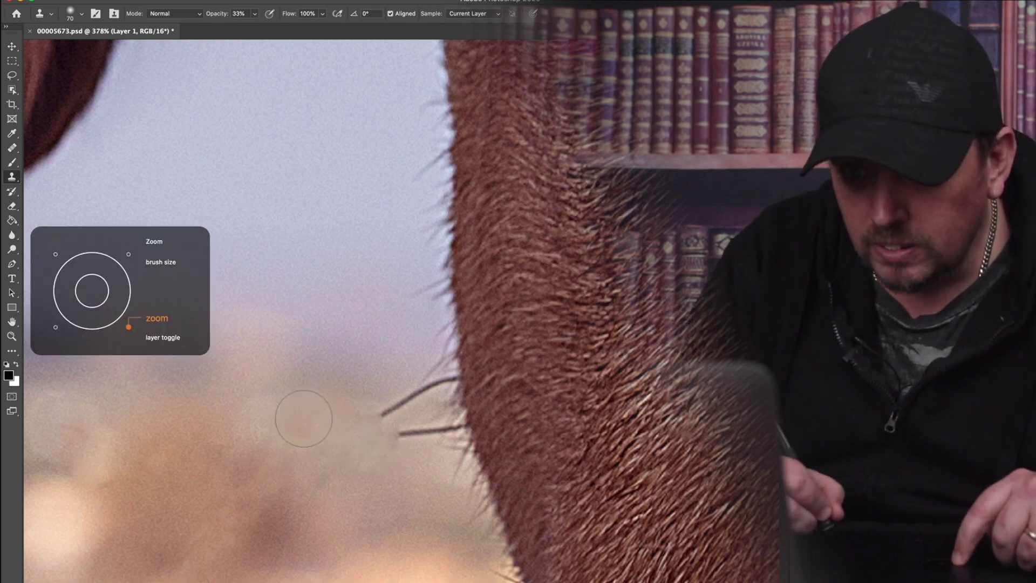
# - Set the Clone Stamp opacity to 55% and sample the dark background just beside the bright white blurred building below the ear
pyautogui.press('super+plus')
pyautogui.press('super+minus')
pyautogui.press('super+minus')
pyautogui.press('super+minus')
pyautogui.press('super+minus')
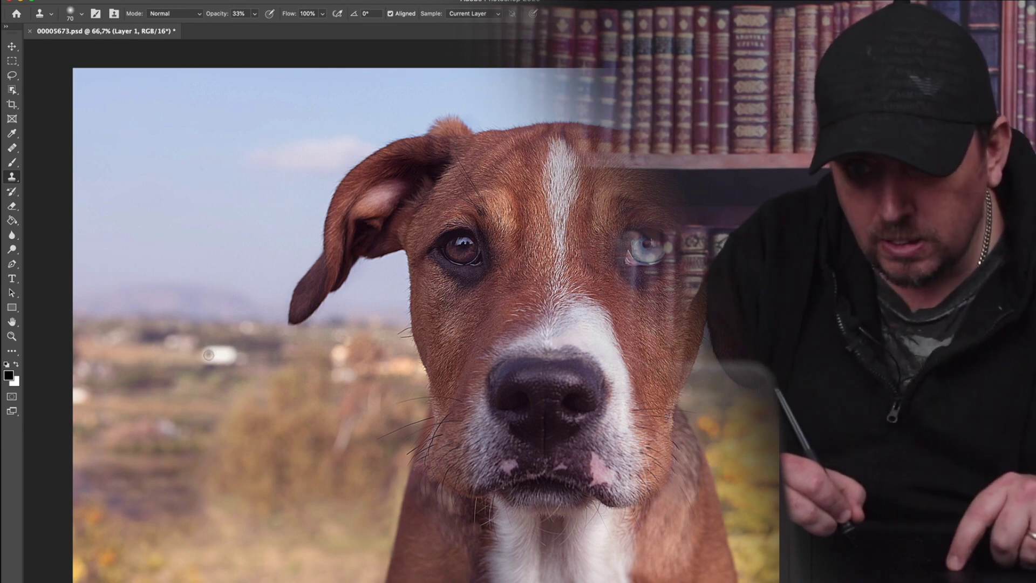
pyautogui.press('super+plus')
pyautogui.press('super+plus')
pyautogui.hscroll(-10, 206, 355)
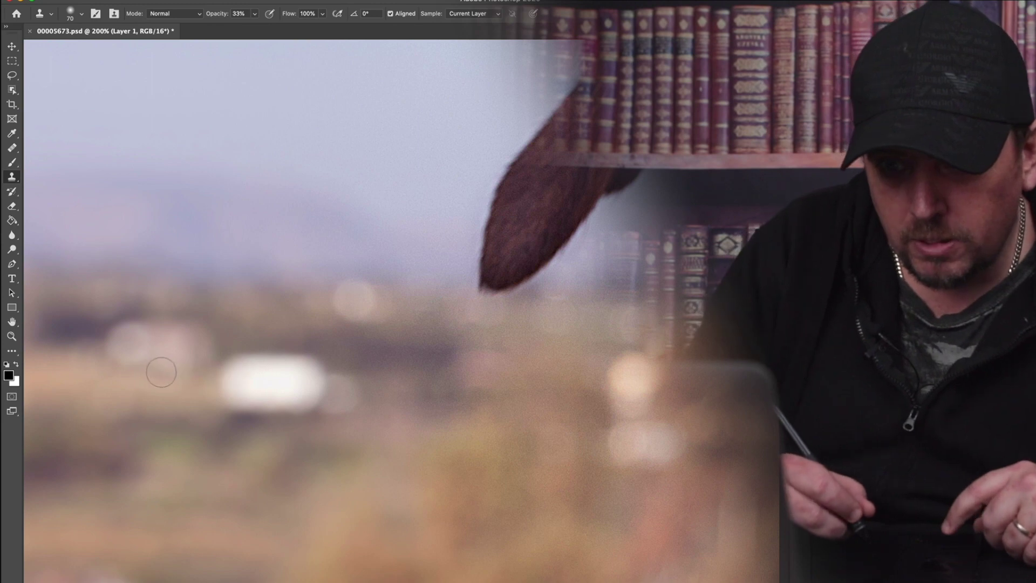
pyautogui.press('alt')
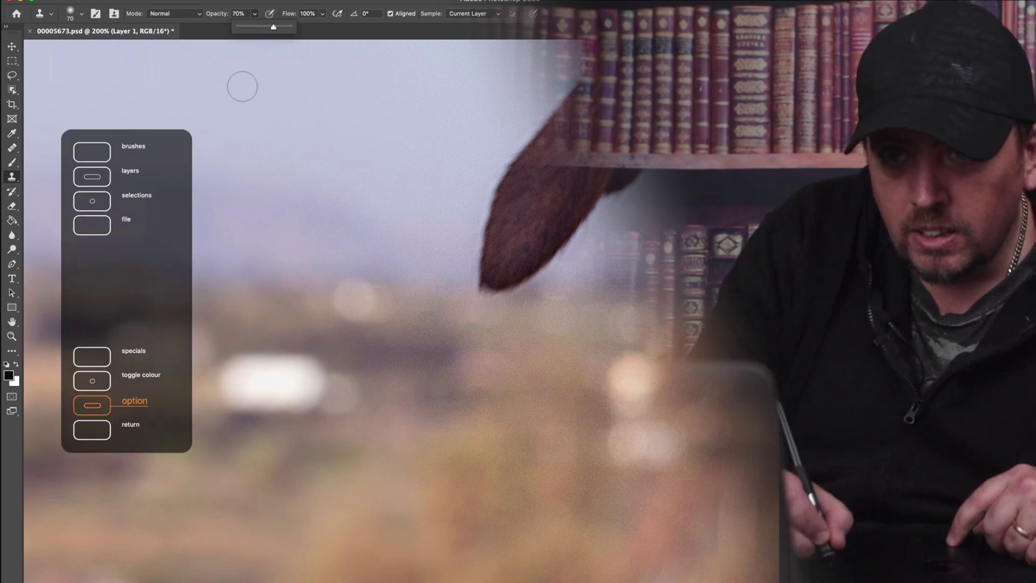
pyautogui.moveTo(273, 27); pyautogui.dragTo(266, 27)
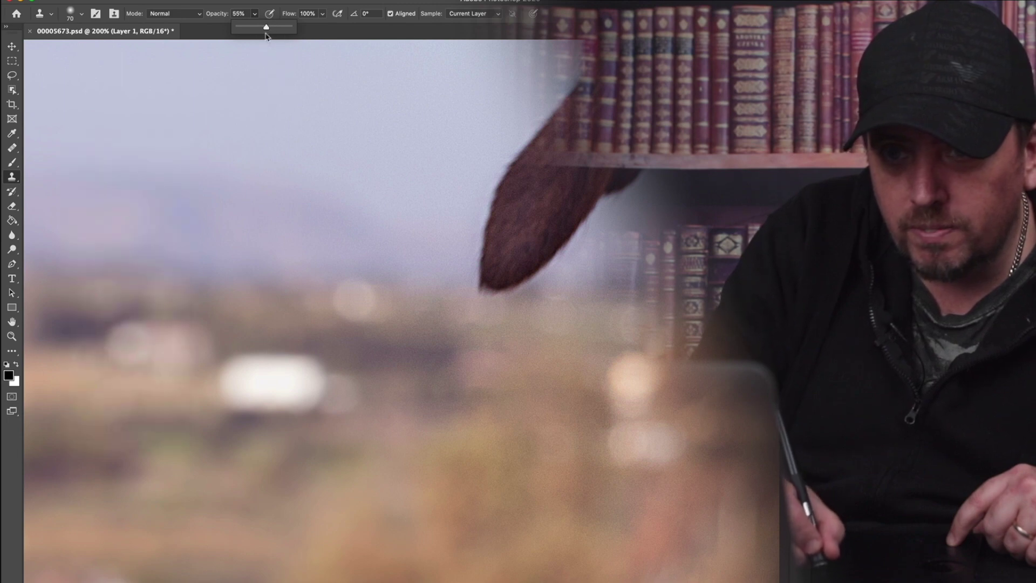
pyautogui.keyDown('alt'); pyautogui.click(383, 382); pyautogui.keyUp('alt')
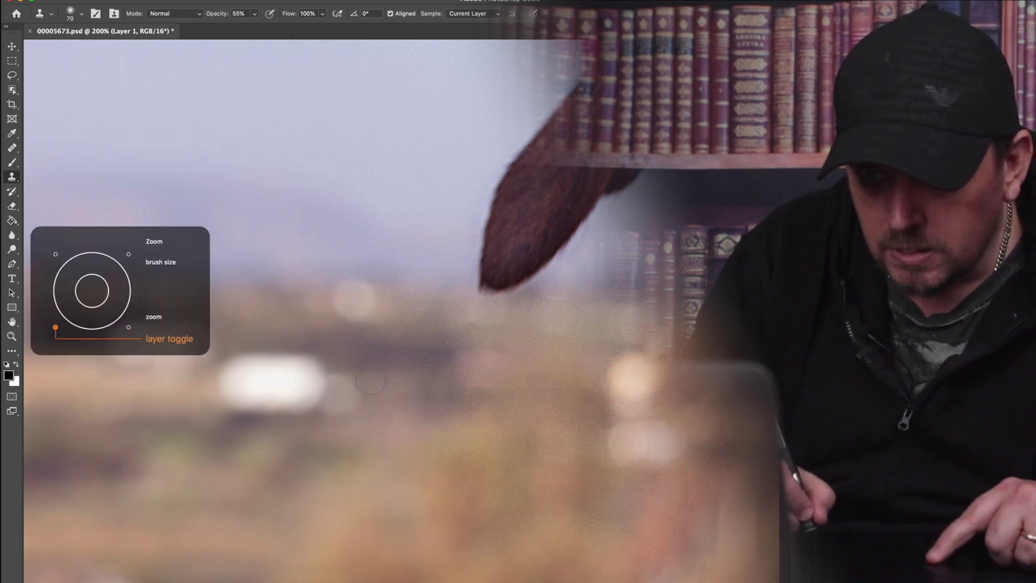
# - Clone the sampled background over the right end of the white building, enlarging the brush to 175
pyautogui.press(']')
pyautogui.press(']')
pyautogui.press(']')
pyautogui.press(']')
pyautogui.moveTo(340, 380); pyautogui.dragTo(306, 374)
pyautogui.press(']')
pyautogui.press(']')
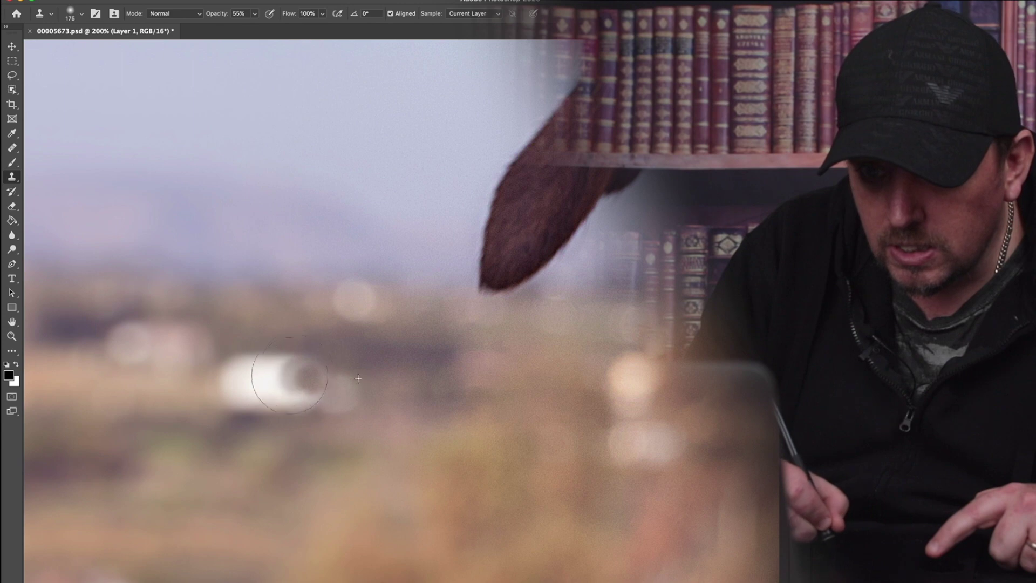
pyautogui.moveTo(290, 376); pyautogui.dragTo(288, 380)
# - Try to clone out the rest of the white building with the brush enlarged to 250
pyautogui.press(']')
pyautogui.press(']')
pyautogui.press(']')
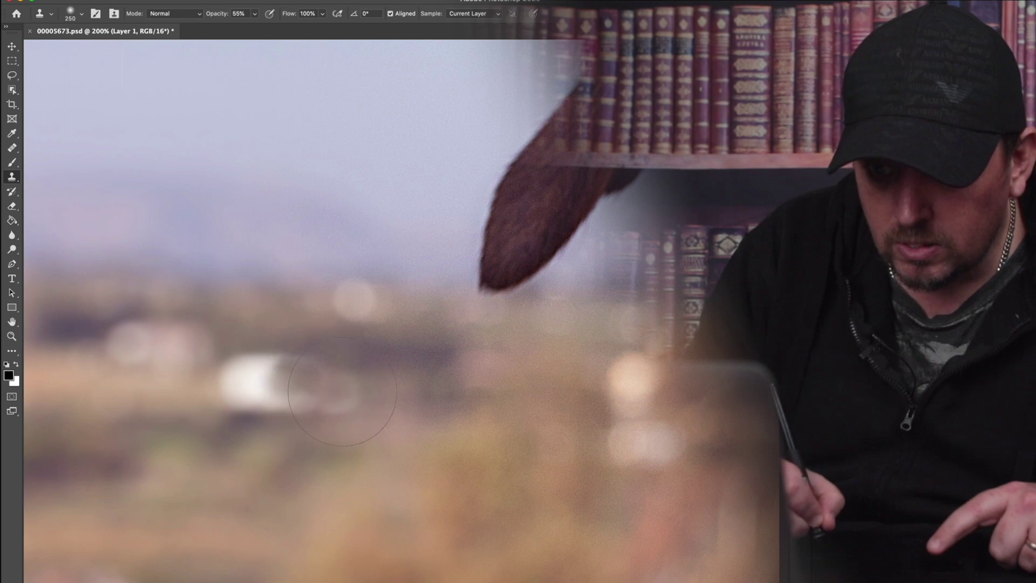
pyautogui.moveTo(343, 376); pyautogui.dragTo(339, 380)
pyautogui.moveTo(276, 381); pyautogui.dragTo(254, 382)
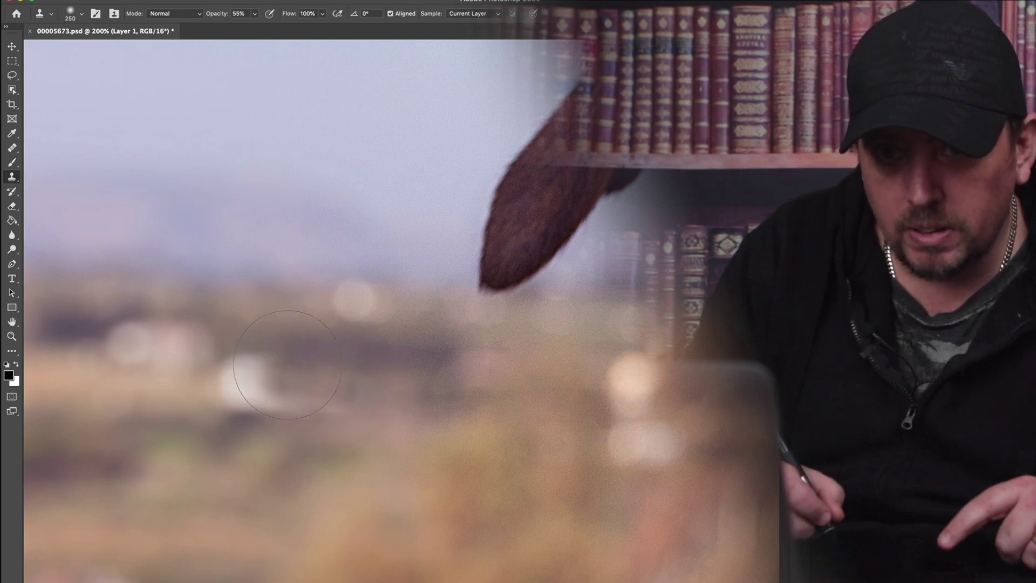
pyautogui.press('super+z')
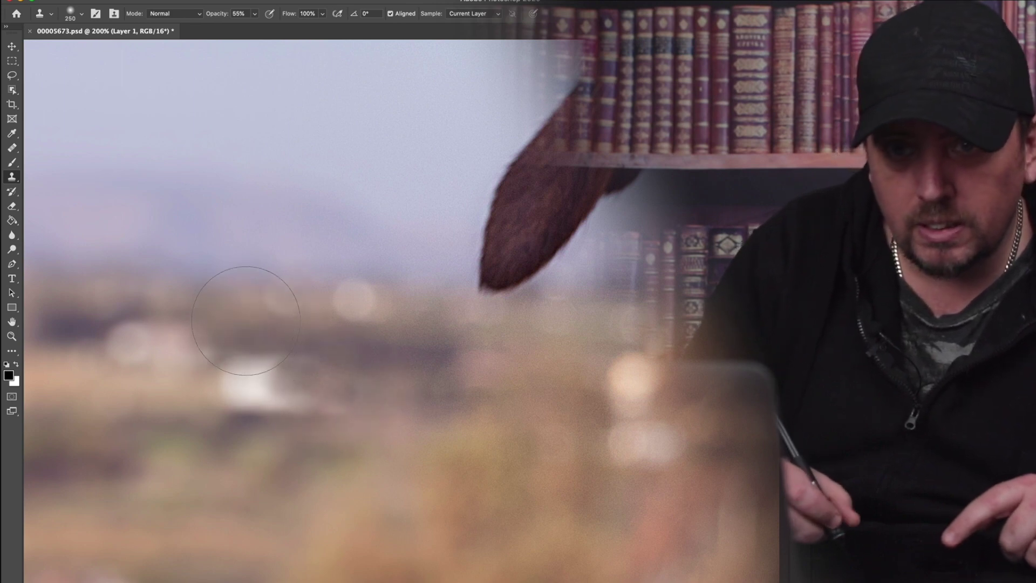
pyautogui.click(80, 14)
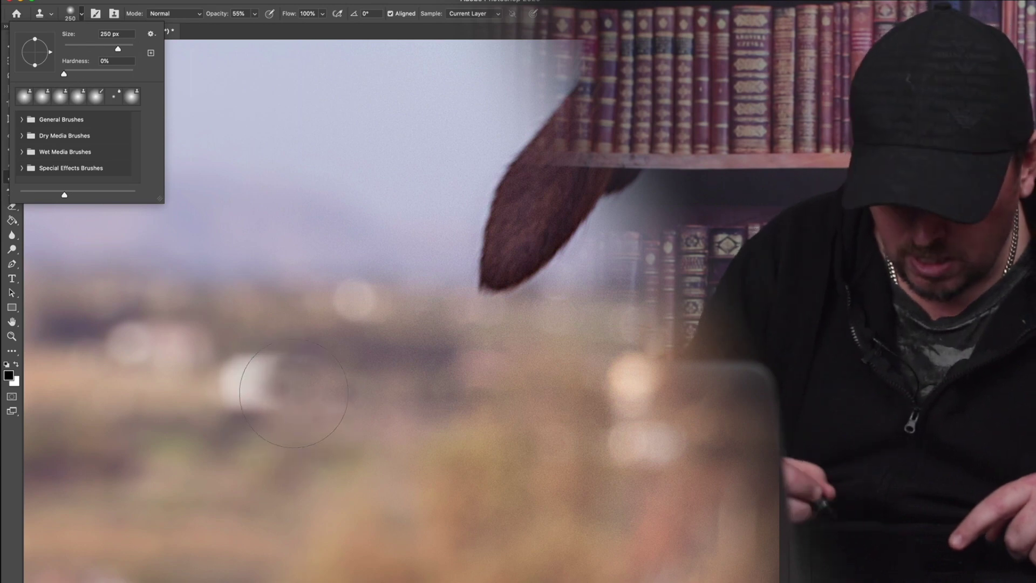
pyautogui.click(262, 405)
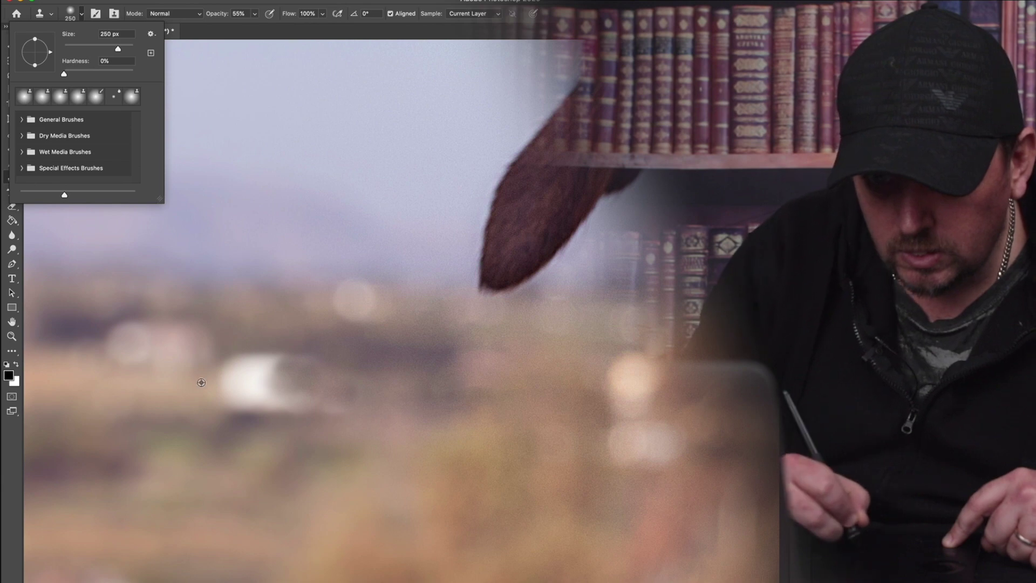
# - Try to cover the left end of the white building with background cloned from the hillside to its left
pyautogui.keyDown('alt'); pyautogui.click(112, 372); pyautogui.keyUp('alt')
pyautogui.click(238, 374)
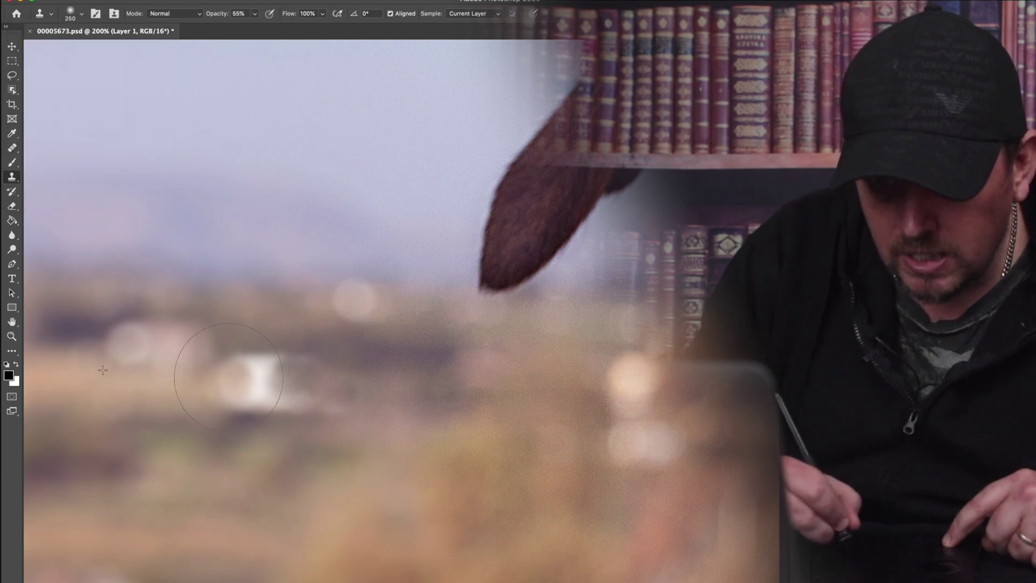
pyautogui.moveTo(228, 376)
pyautogui.mouseDown()
pyautogui.moveTo(257, 371)
pyautogui.moveTo(232, 390)
pyautogui.moveTo(254, 359)
pyautogui.moveTo(236, 387)
pyautogui.moveTo(259, 396)
pyautogui.mouseUp()
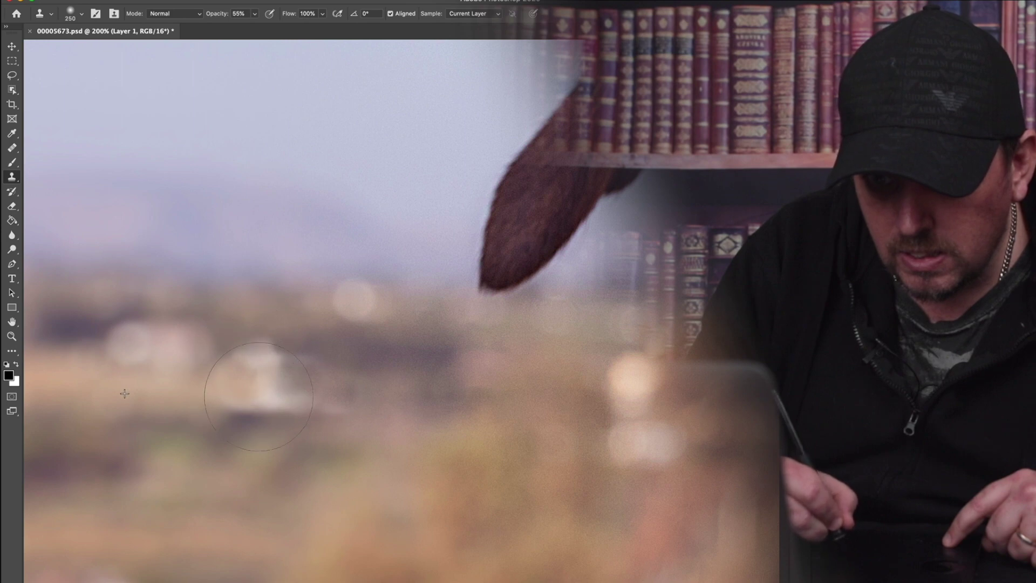
pyautogui.press('super+z')
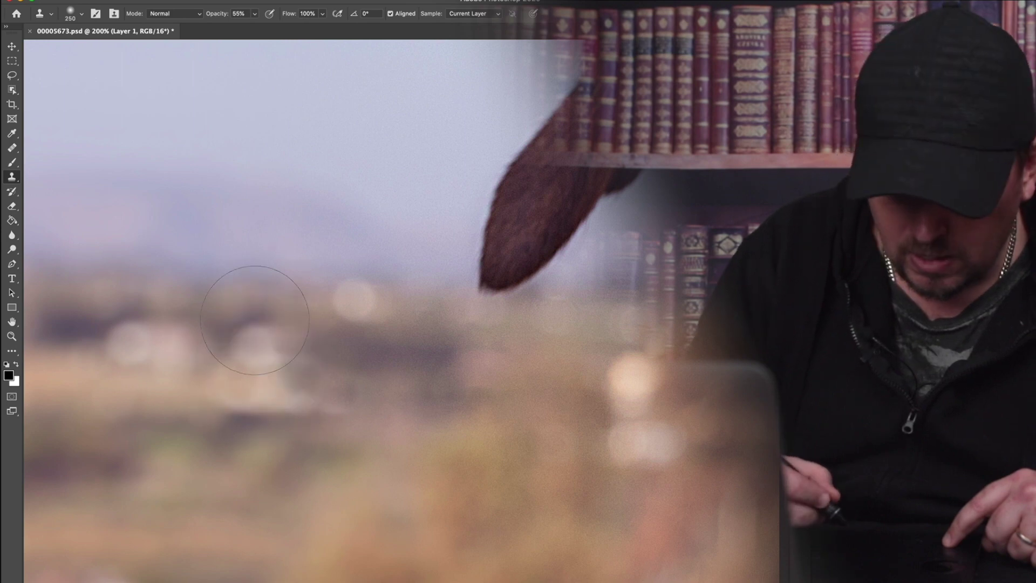
pyautogui.press('super+z')
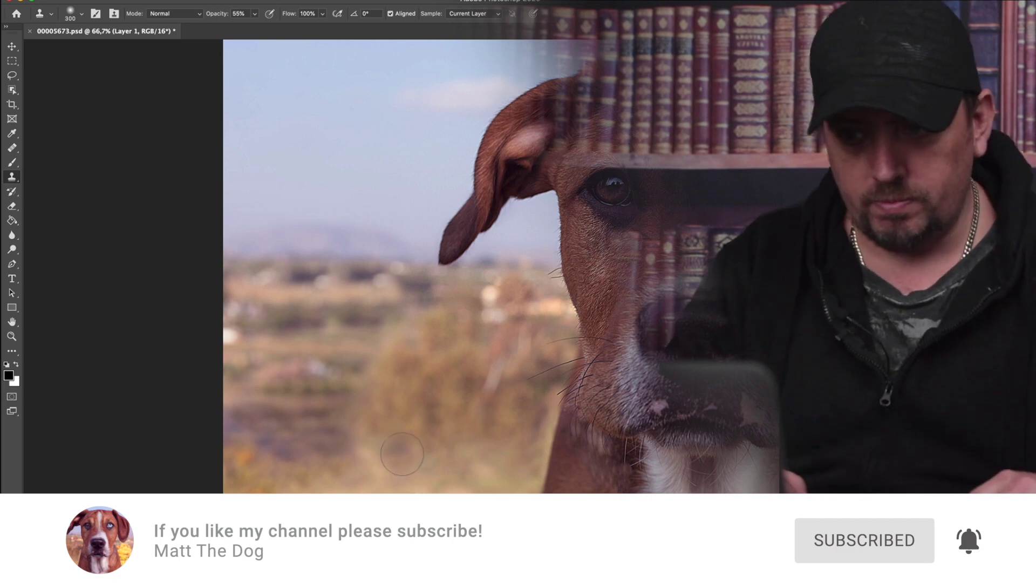
# - Set the Clone Stamp to size 600 and 25% opacity and sample the blurred hillside left of the dog
pyautogui.scroll(-6, 434, 331)
pyautogui.scroll(2, 433, 332)
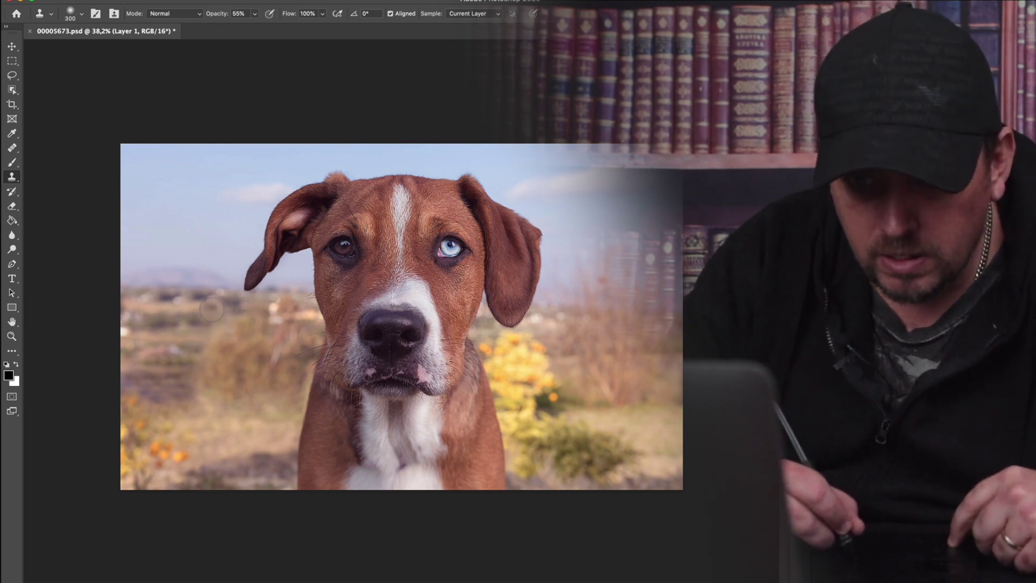
pyautogui.press(']')
pyautogui.press(']')
pyautogui.press(']')
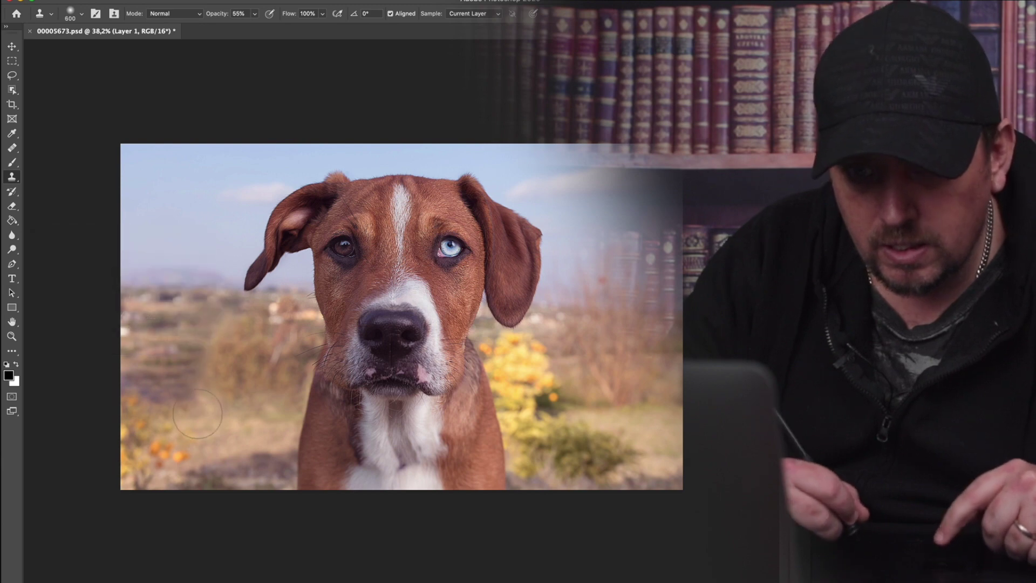
pyautogui.click(256, 14)
pyautogui.moveTo(254, 26); pyautogui.dragTo(239, 27)
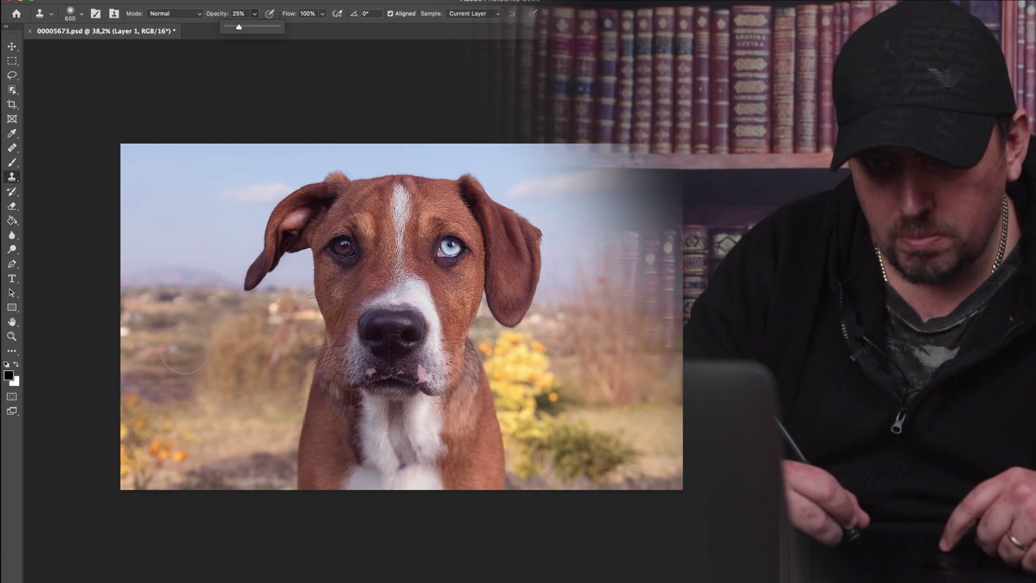
pyautogui.keyDown('alt'); pyautogui.click(164, 333); pyautogui.keyUp('alt')
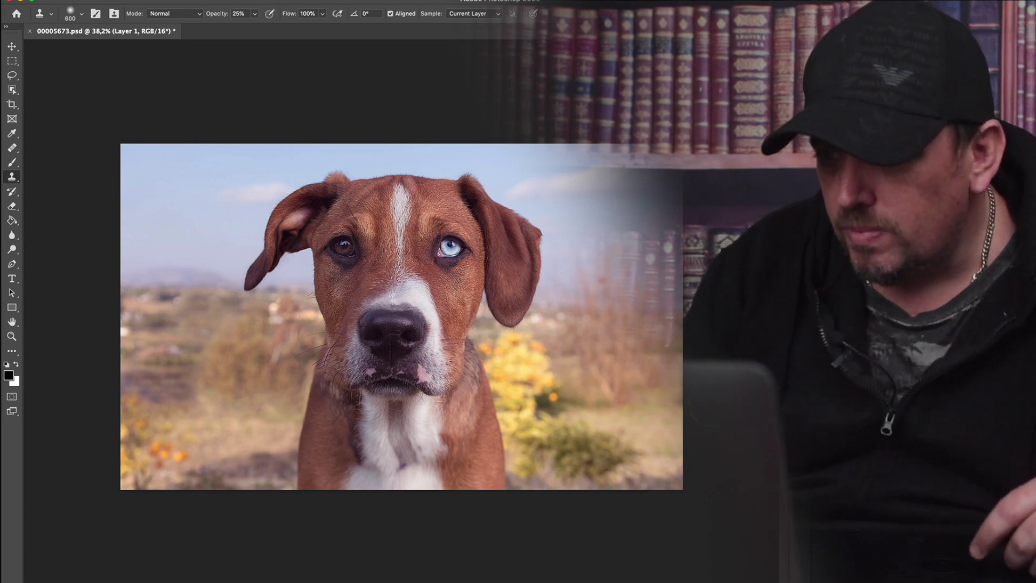
# - Duplicate everything into a new layer on top of Layer 1 and duplicate that new layer twice
pyautogui.press('F1')
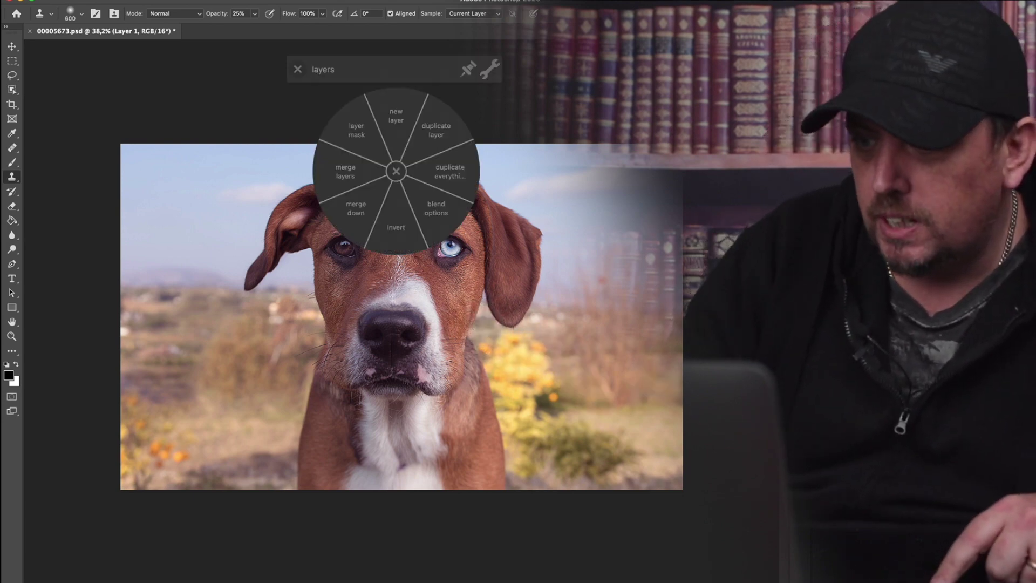
pyautogui.click(456, 175)
pyautogui.press('F1')
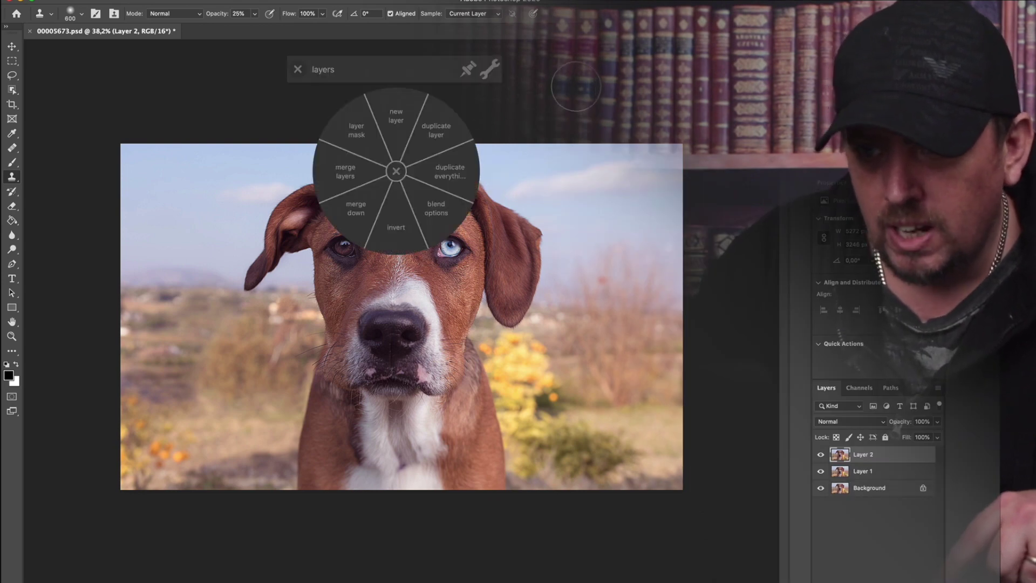
pyautogui.click(447, 137)
pyautogui.press('F1')
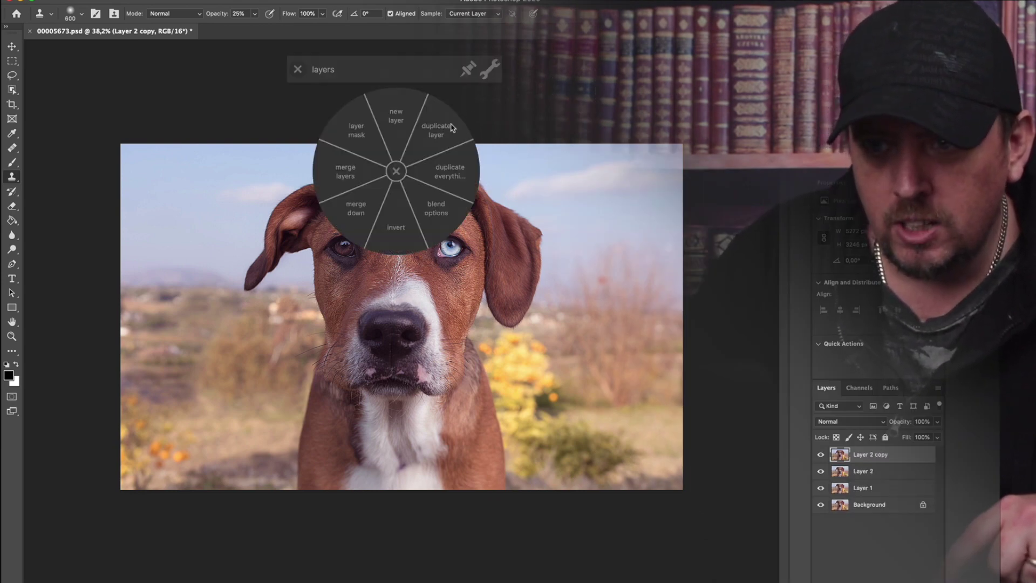
pyautogui.click(443, 135)
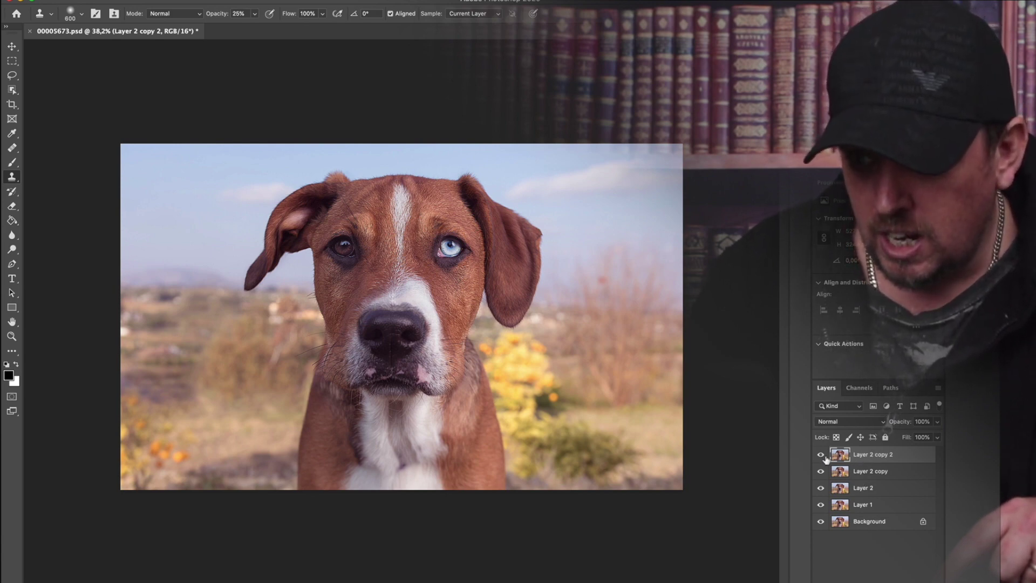
# - Hide the two copies and apply a Gaussian Blur with a radius of 3.7 pixels to Layer 2, checking the eye in the preview
pyautogui.click(884, 489)
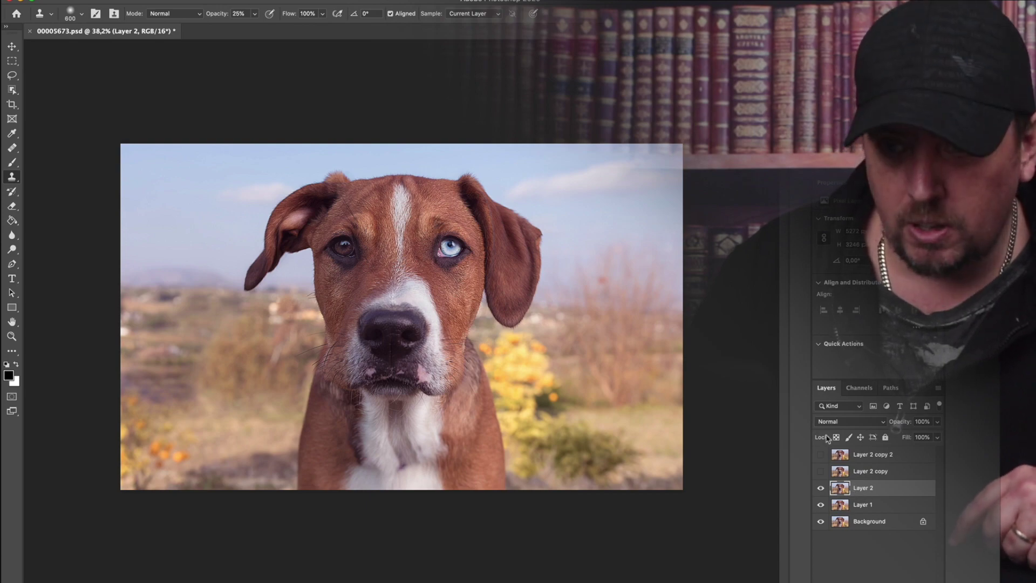
pyautogui.press('F1')
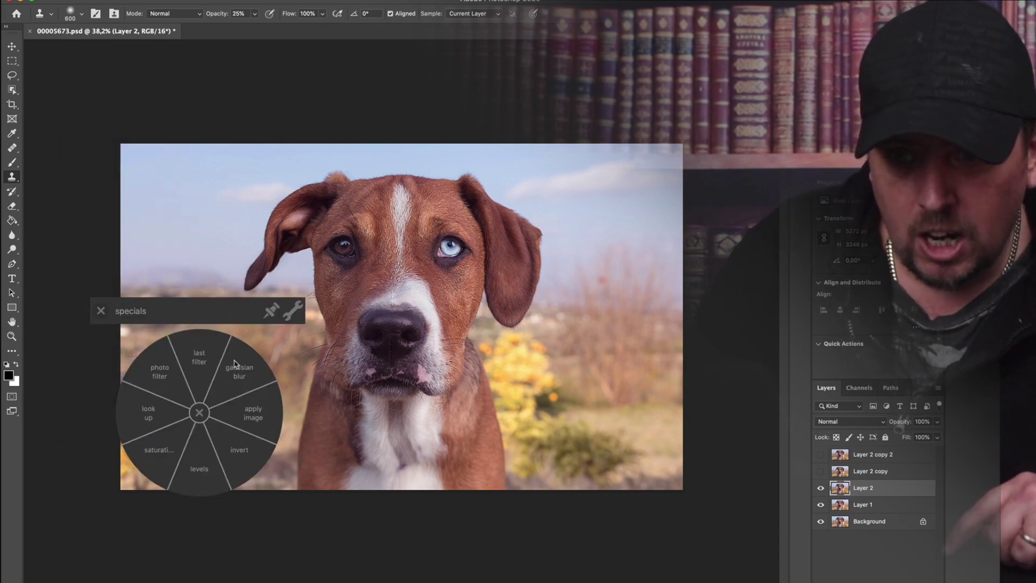
pyautogui.click(243, 372)
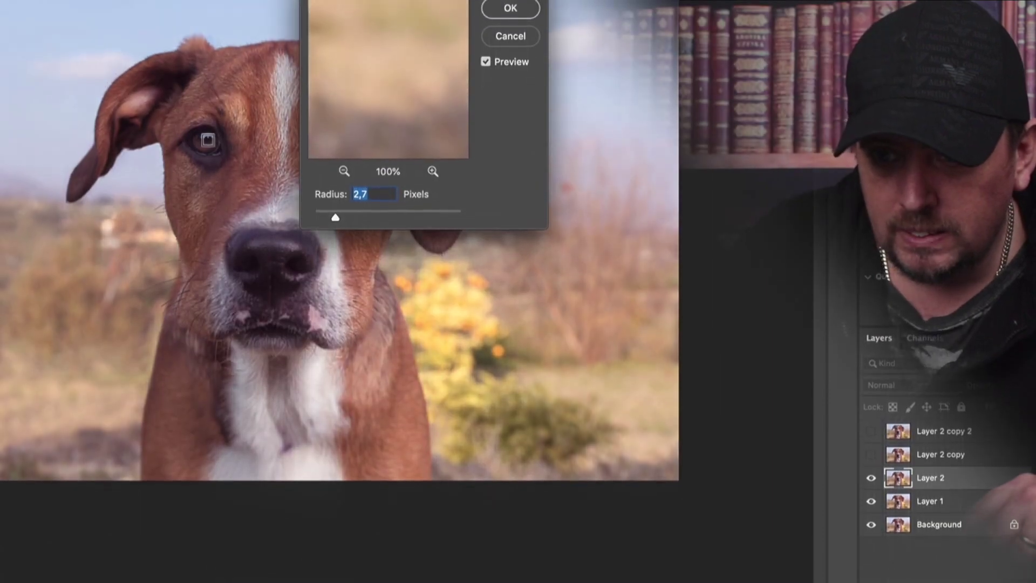
pyautogui.click(226, 120)
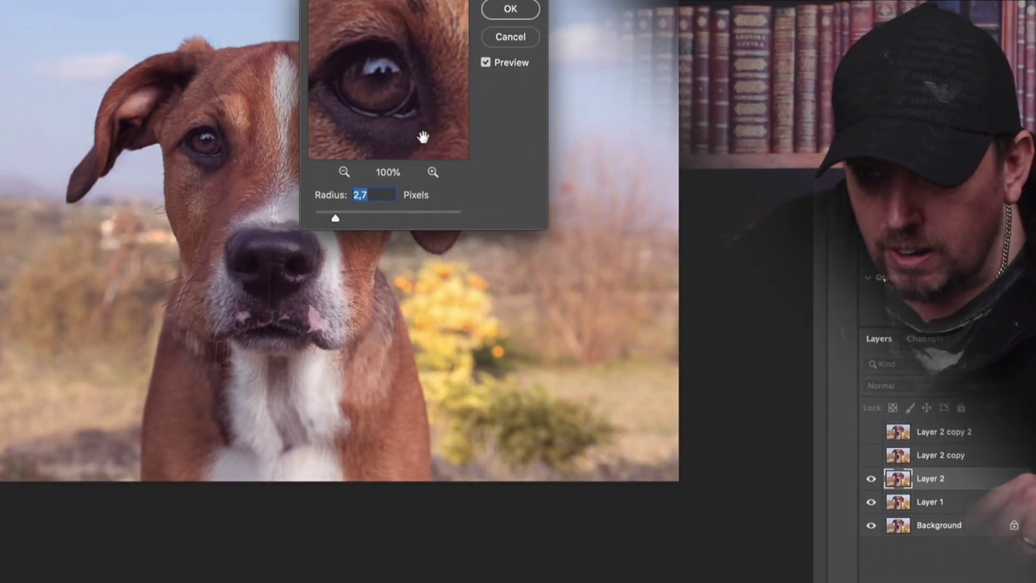
pyautogui.moveTo(339, 222); pyautogui.dragTo(343, 221)
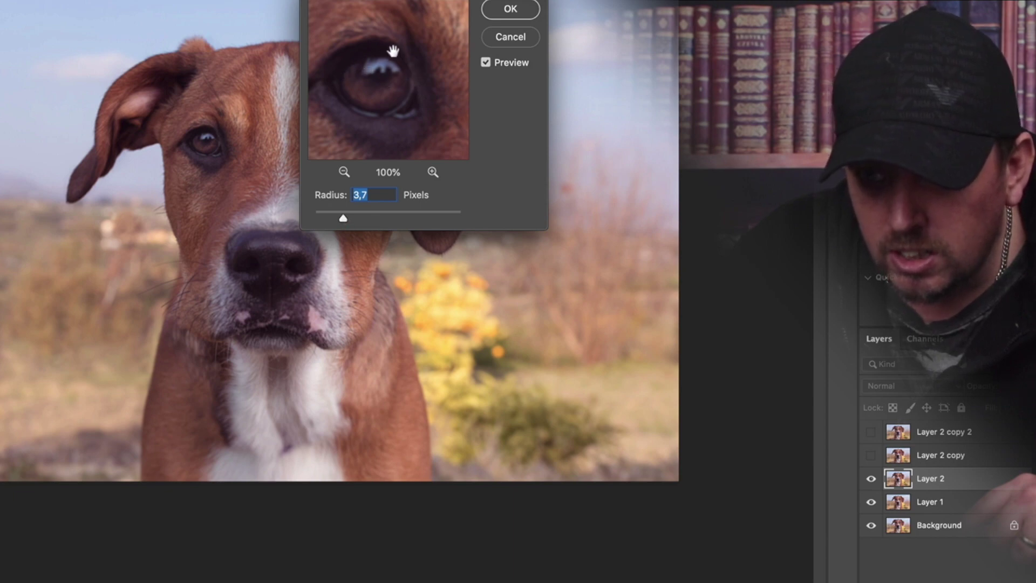
pyautogui.click(510, 10)
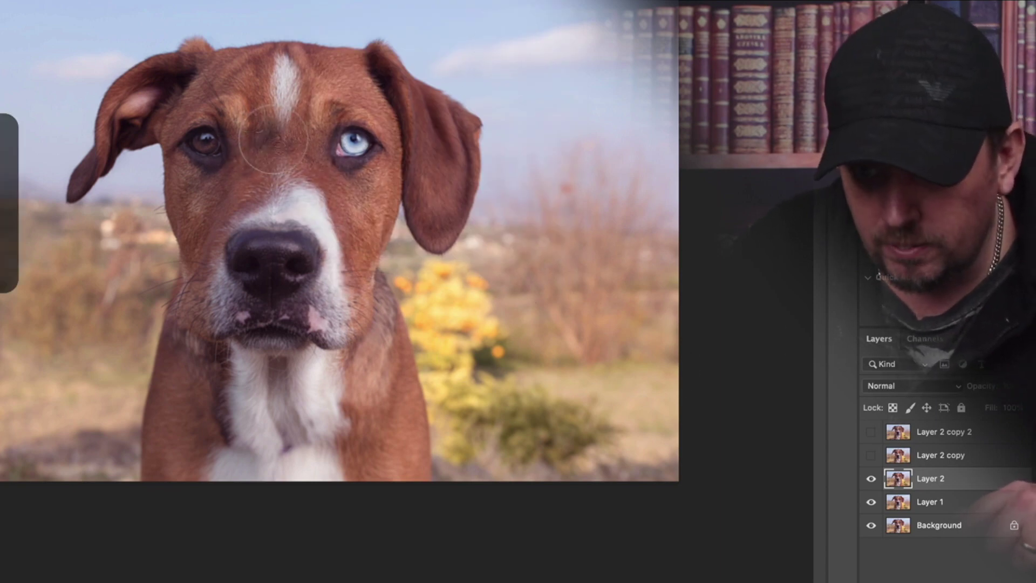
# - Make the hidden Layer 2 copy 2 visible over the blurred layer and select it
pyautogui.press('super+minus')
pyautogui.press('super+plus')
pyautogui.press('super+plus')
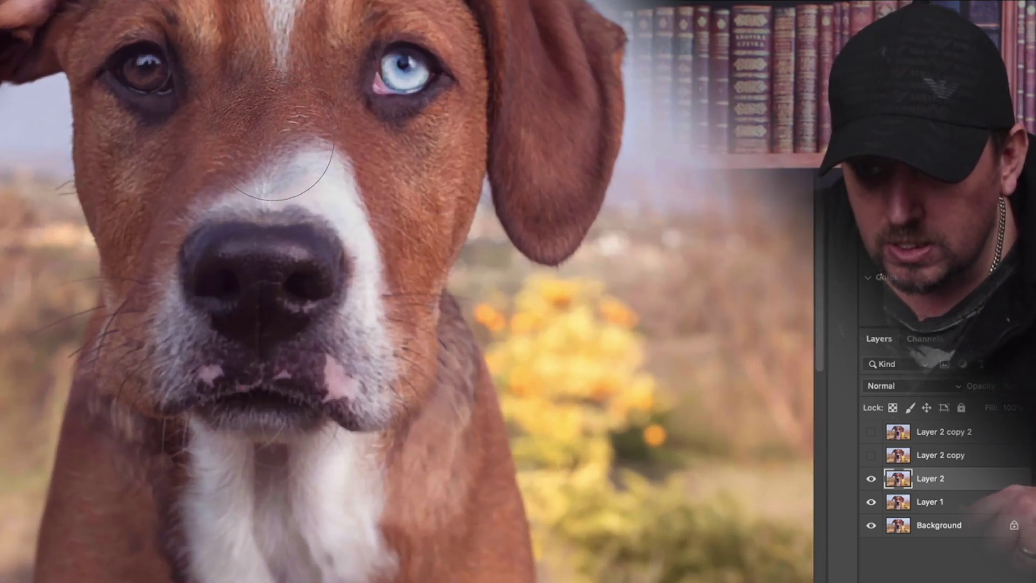
pyautogui.press('super+plus')
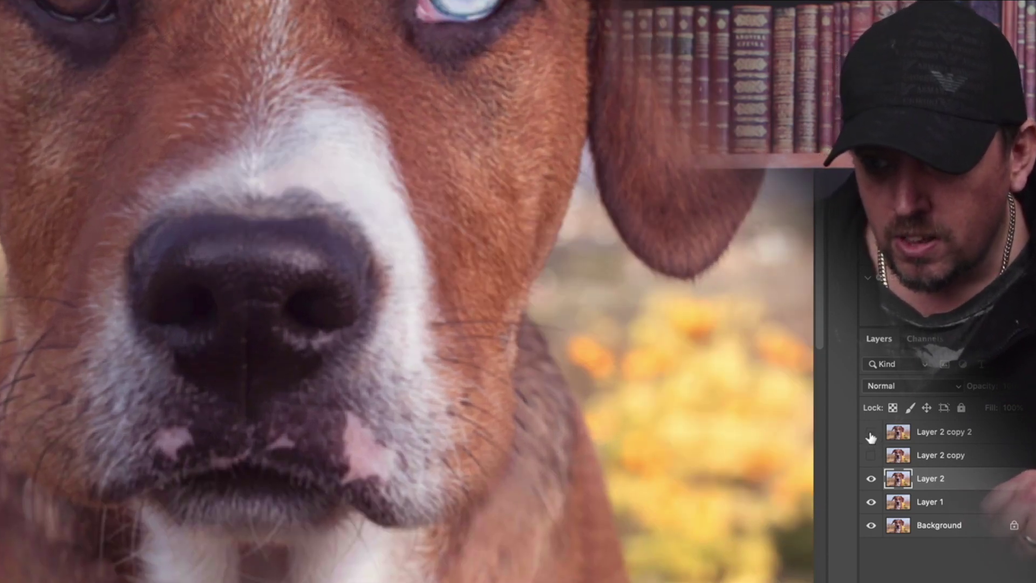
pyautogui.click(872, 433)
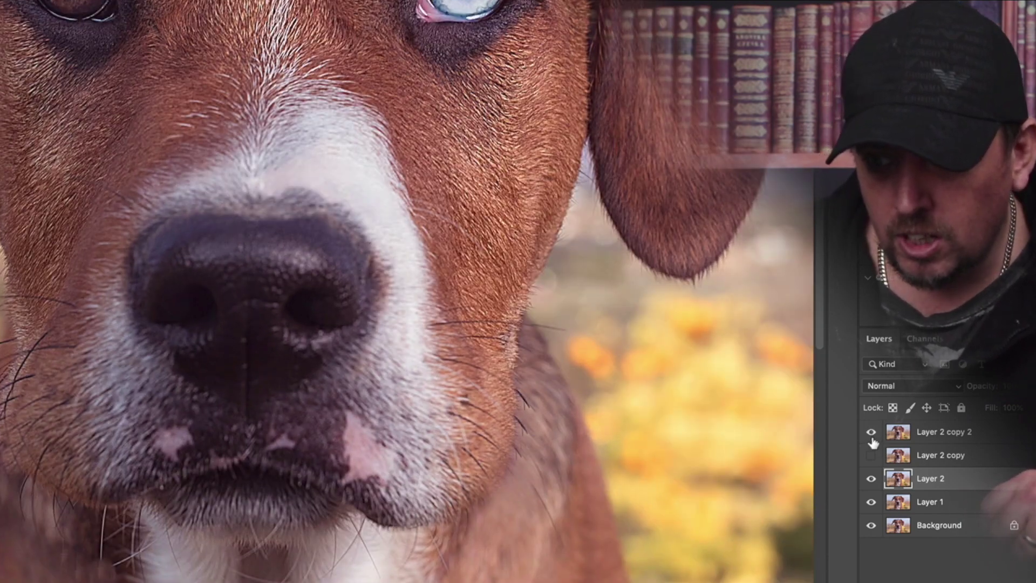
pyautogui.click(931, 429)
# - Run Apply Image on Layer 2 copy 2 with Layer 2 as the source layer, Subtract blending, scale 2 and offset 128
pyautogui.hotkey('ctrl', 'alt', 'm')
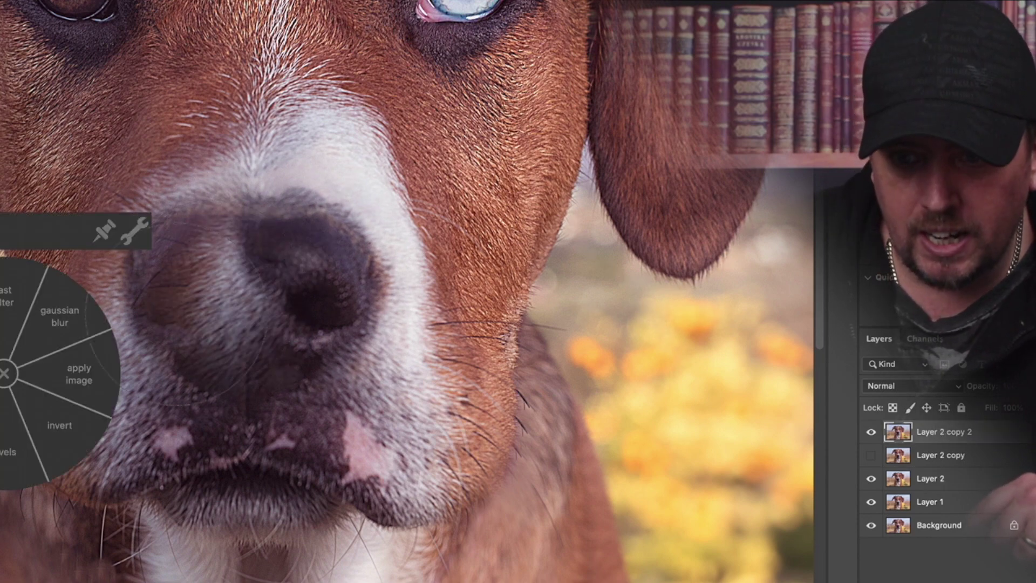
pyautogui.click(77, 370)
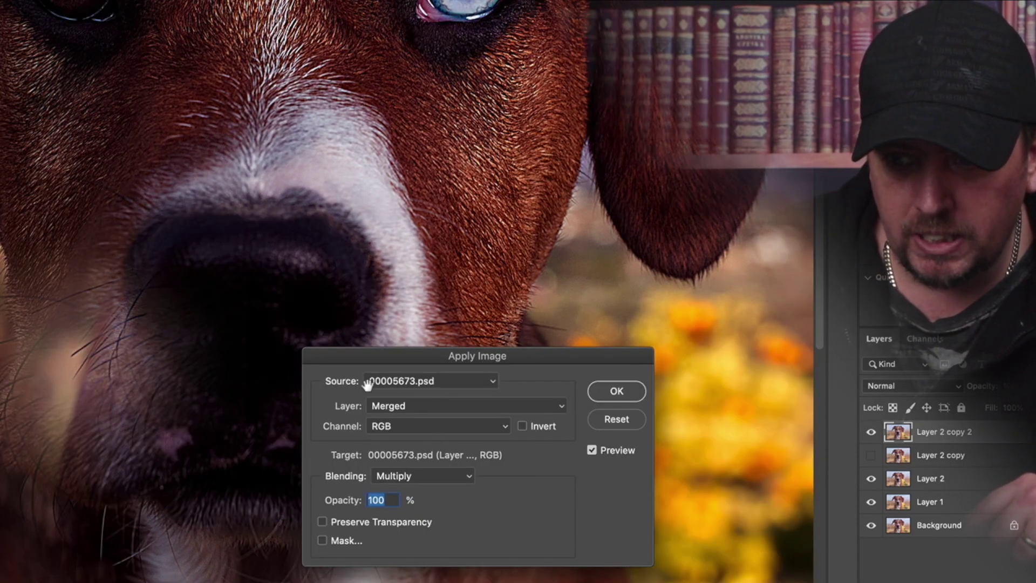
pyautogui.click(561, 406)
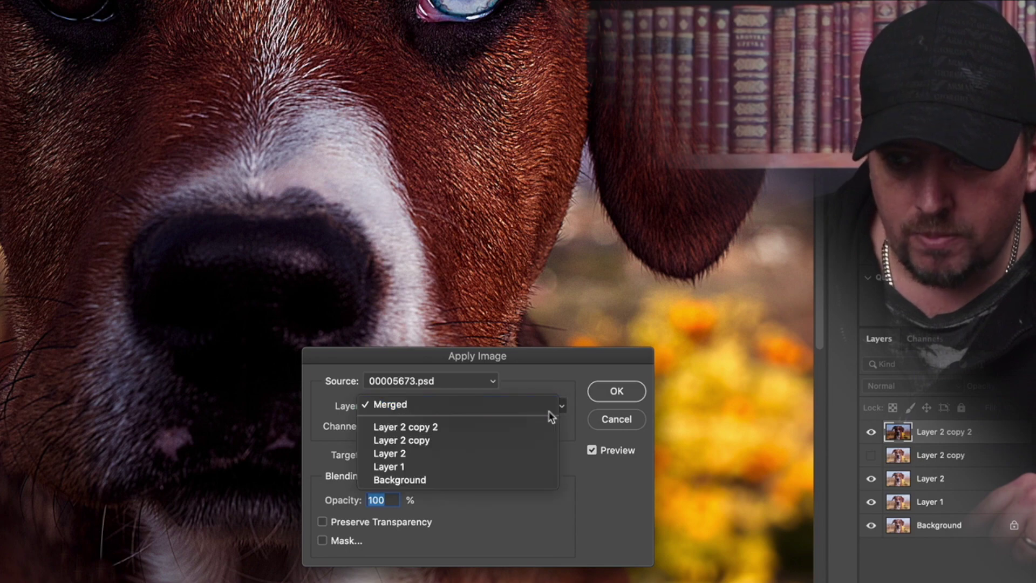
pyautogui.click(491, 454)
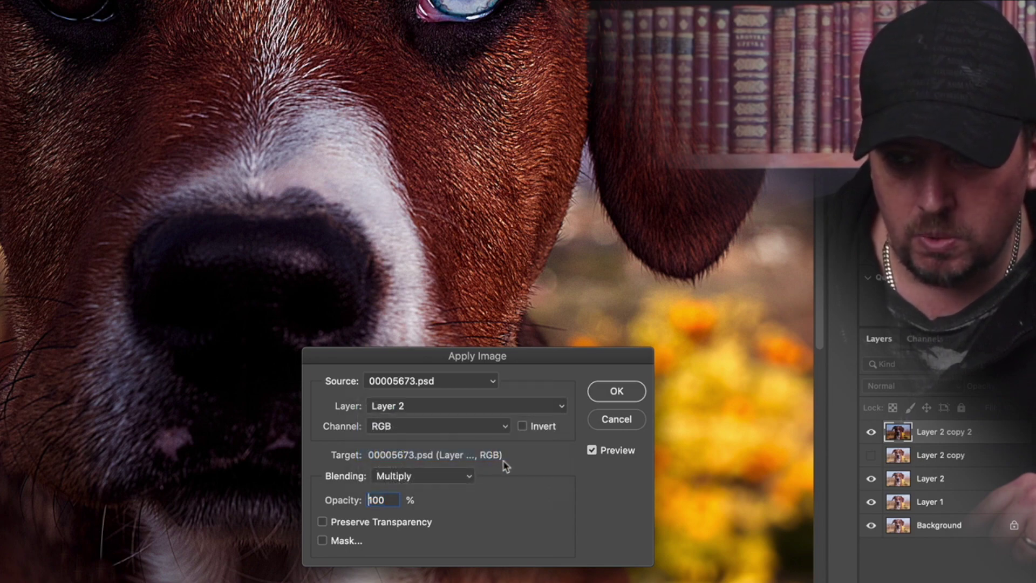
pyautogui.click(472, 476)
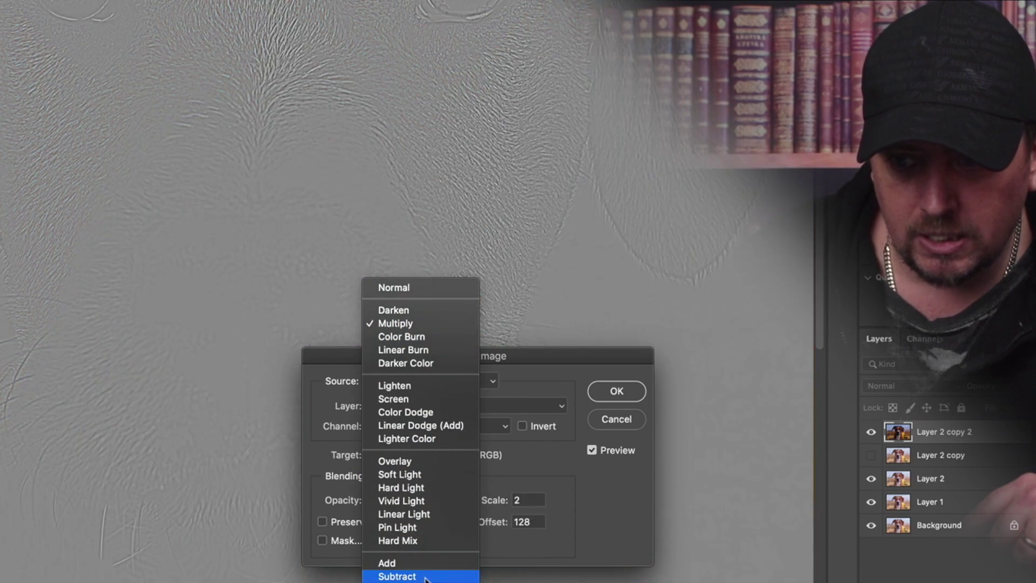
pyautogui.click(426, 577)
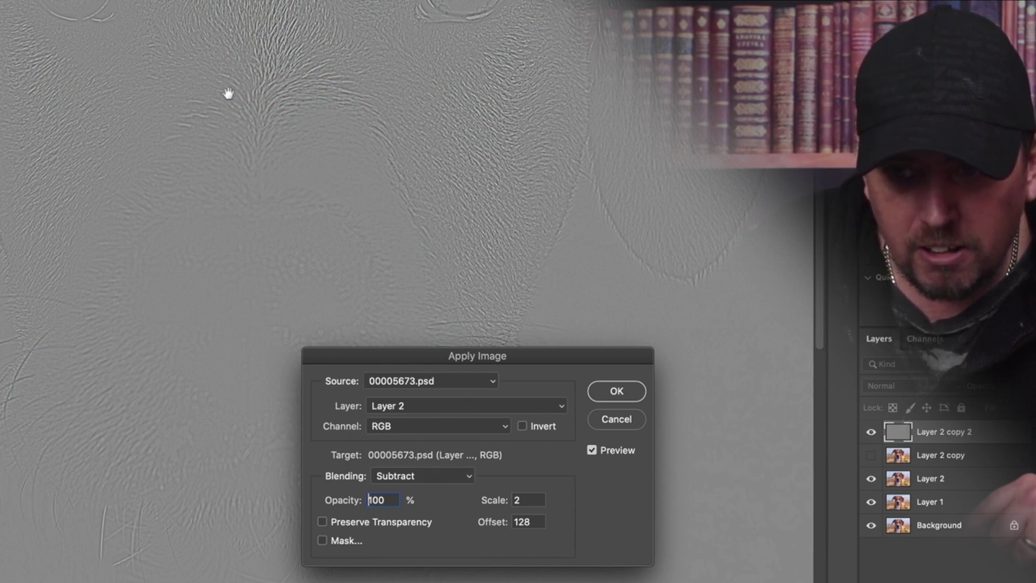
pyautogui.click(614, 393)
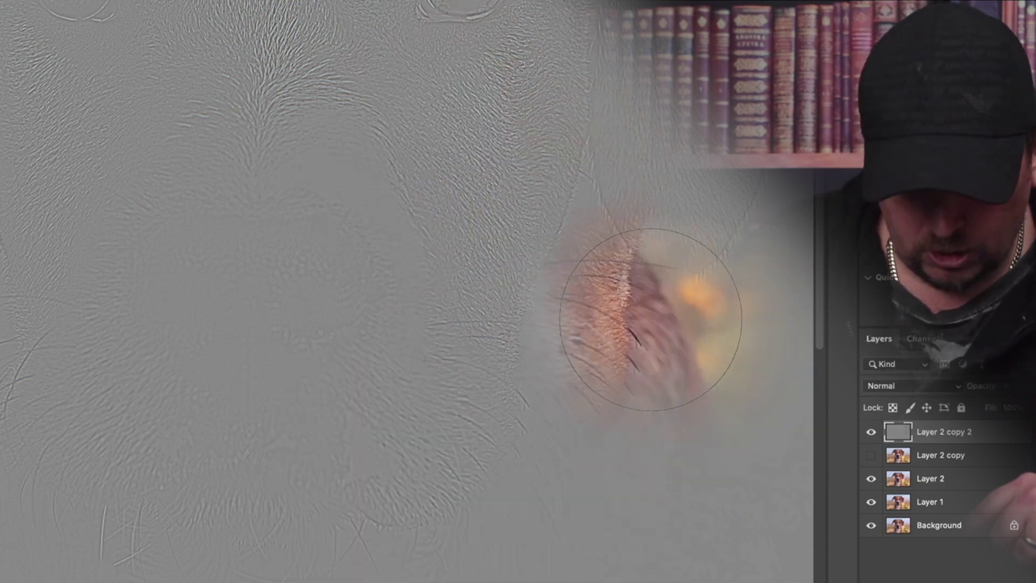
# - Reopen Apply Image for Layer 2 copy 2 to review its source layer, blending, scale and offset settings
pyautogui.press('F1')
pyautogui.click(82, 373)
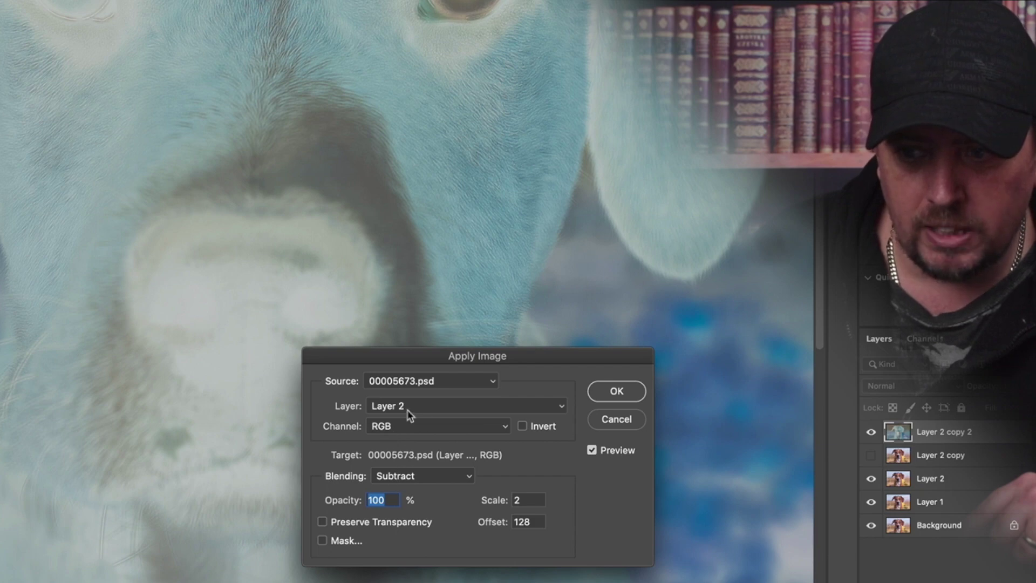
pyautogui.press('Return')
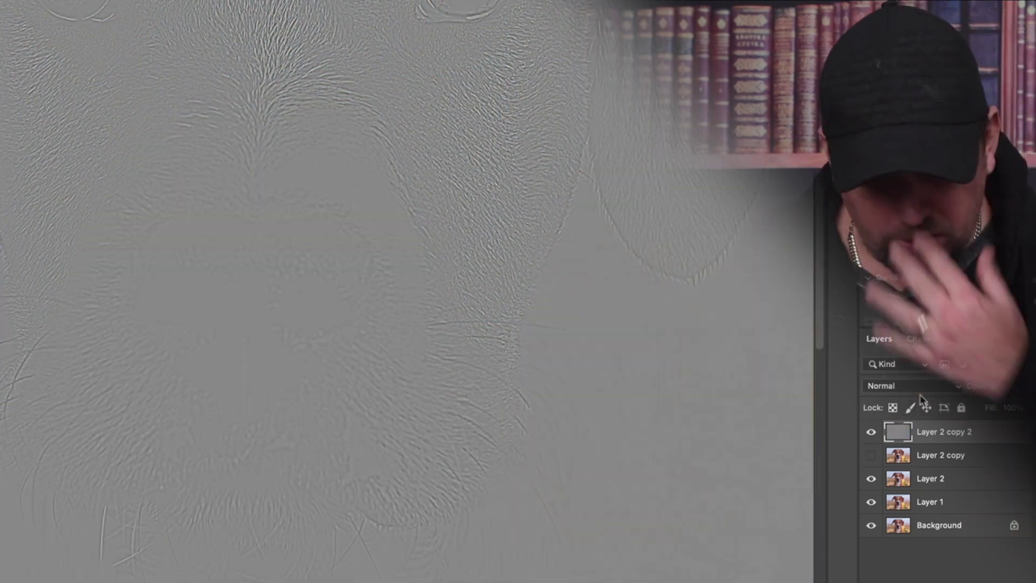
pyautogui.press('[')
pyautogui.press('[')
pyautogui.press('[')
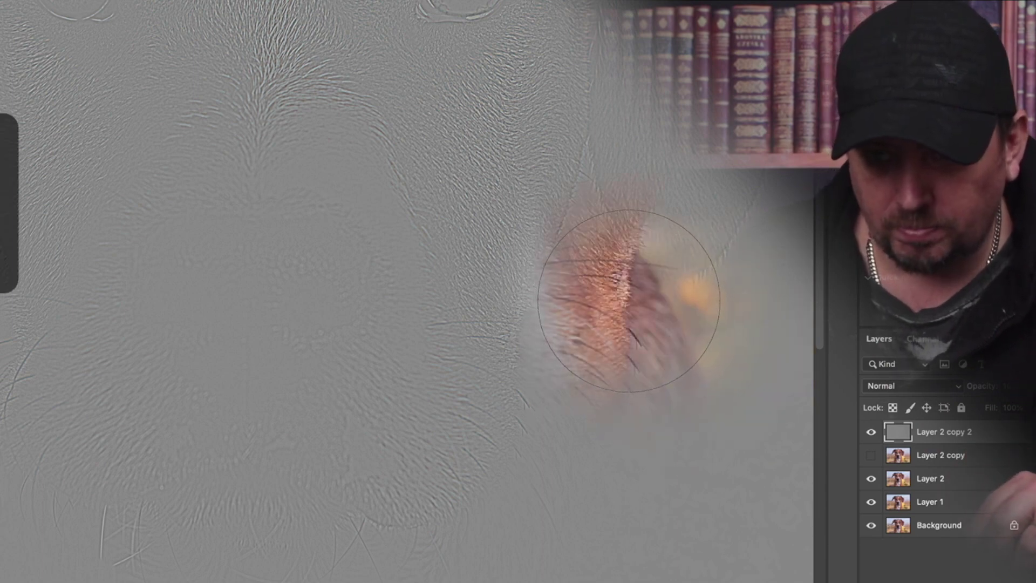
# - Set the blend mode of the grey detail layer, Layer 2 copy 2, to Linear Light
pyautogui.press('super+minus')
pyautogui.press('super+minus')
pyautogui.press('super+minus')
pyautogui.press('super+minus')
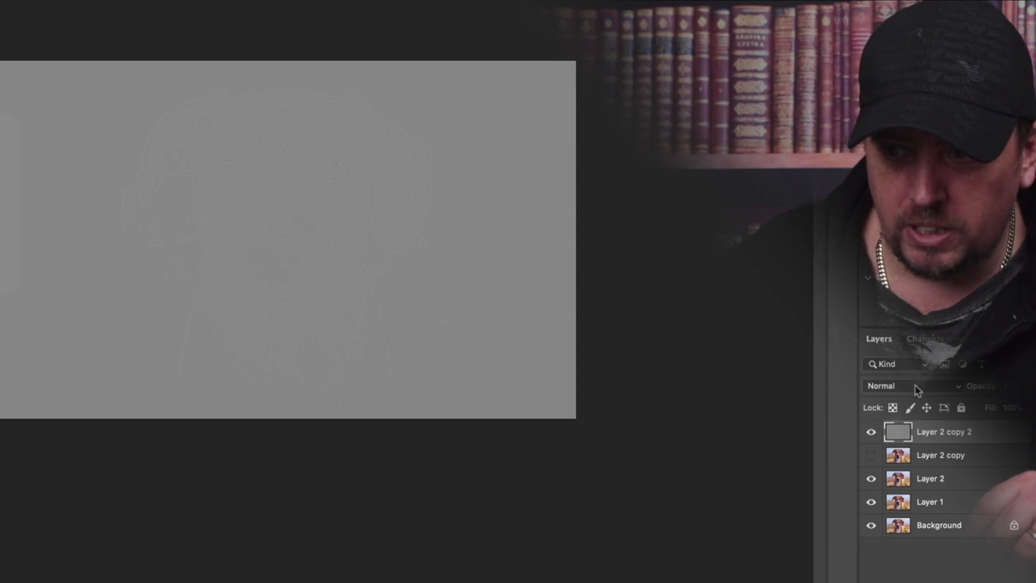
pyautogui.click(959, 389)
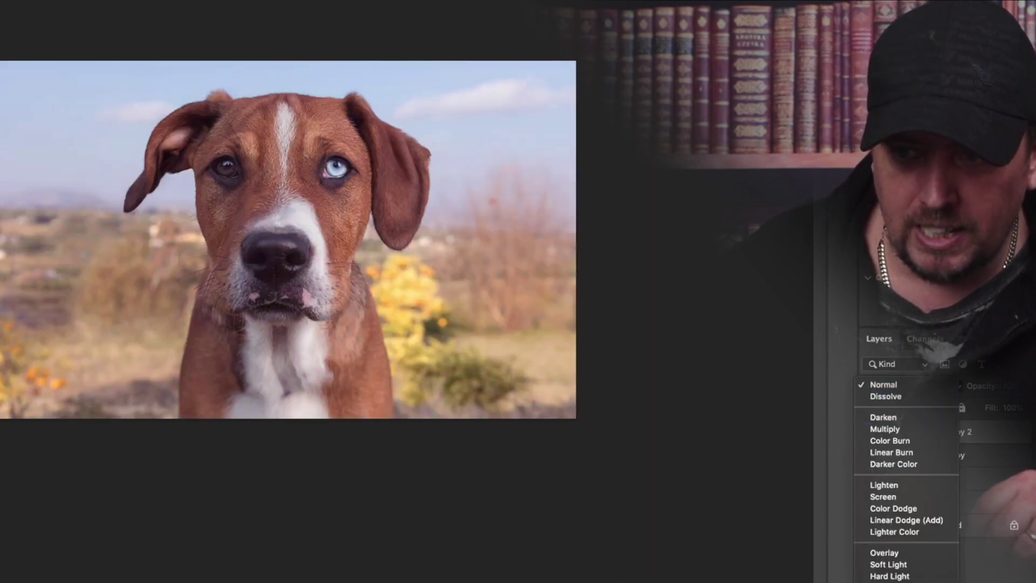
pyautogui.click(890, 582)
# - Examine the dog's fur and eyes up close, comparing them with Layer 2 copy 2 hidden and shown
pyautogui.scroll(-5, 421, 342)
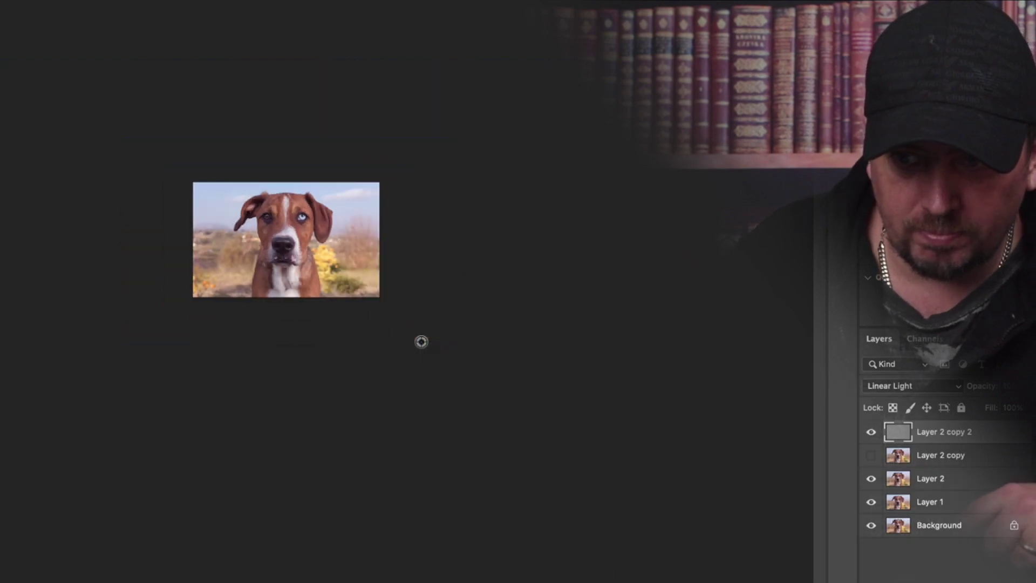
pyautogui.scroll(8, 423, 342)
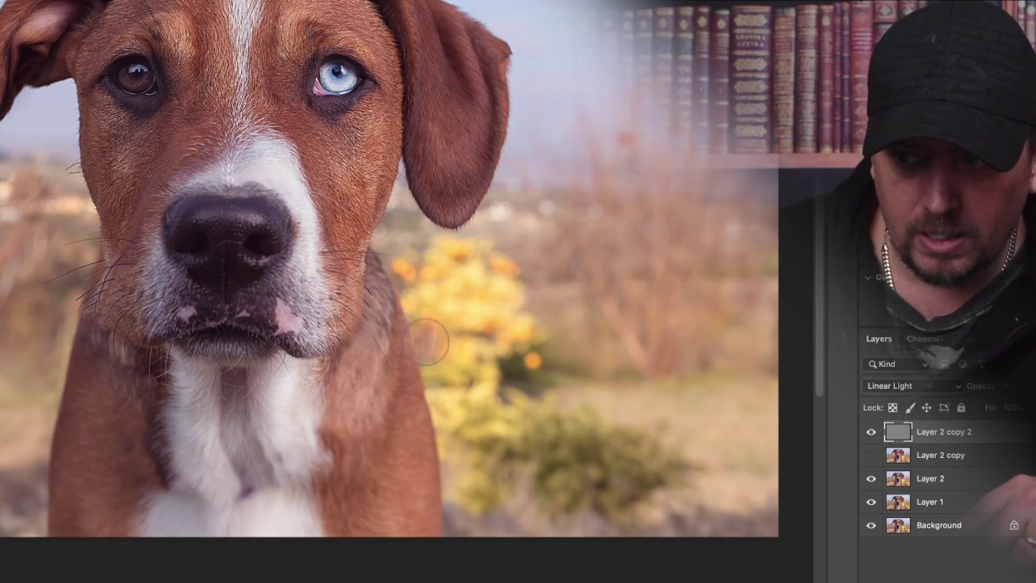
pyautogui.scroll(4, 424, 339)
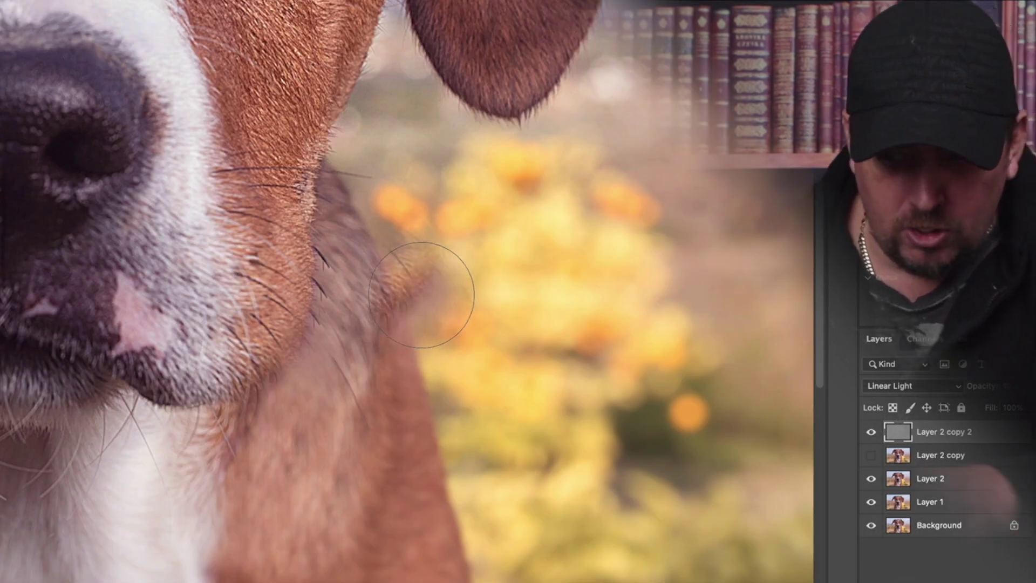
pyautogui.scroll(10, 420, 298)
pyautogui.hscroll(-6, 419, 297)
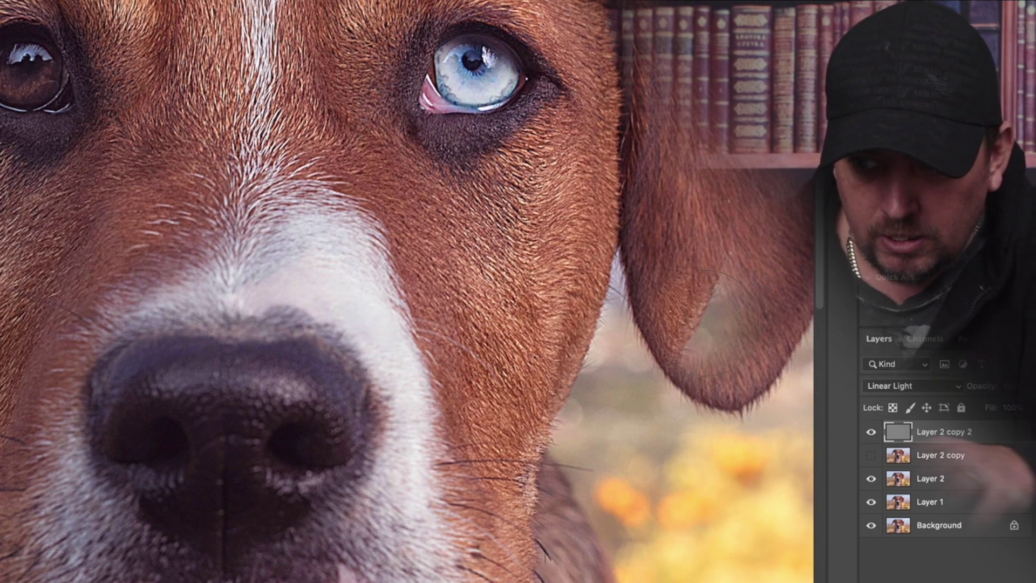
pyautogui.click(871, 432)
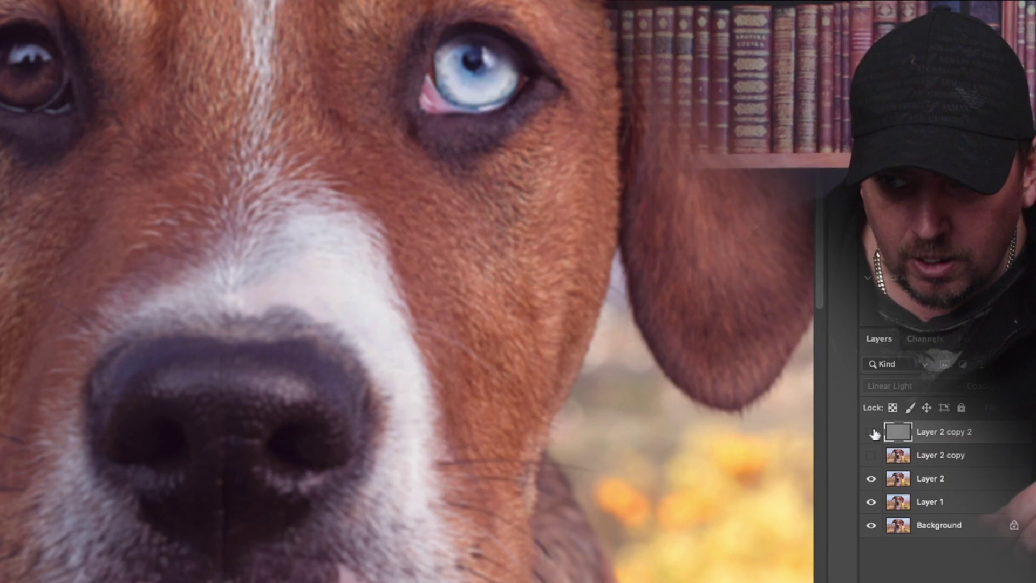
pyautogui.click(871, 432)
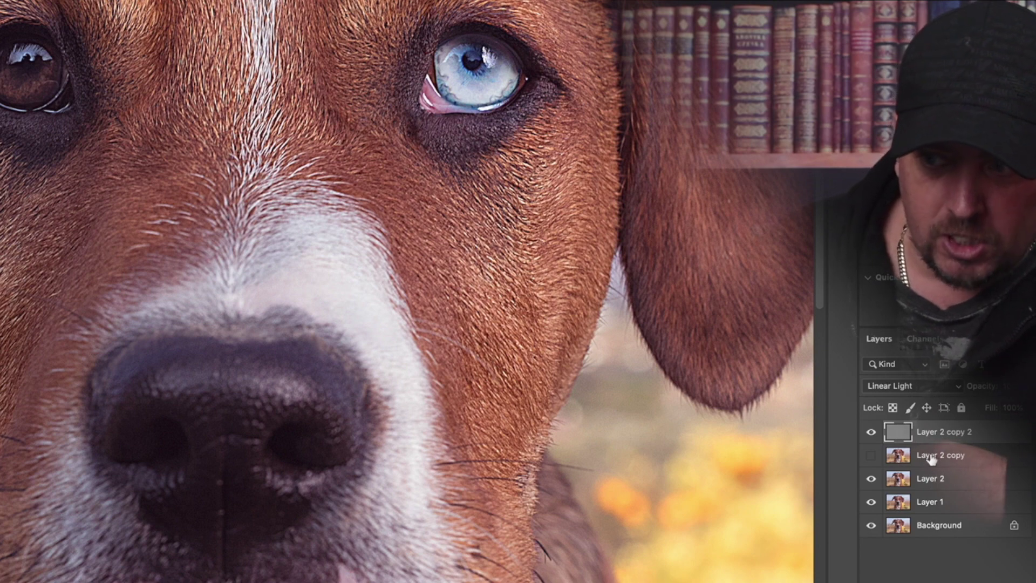
# - Make Layer 2 copy visible and compare the fur detail with Layer 2 copy 2 hidden and shown above it
pyautogui.click(871, 457)
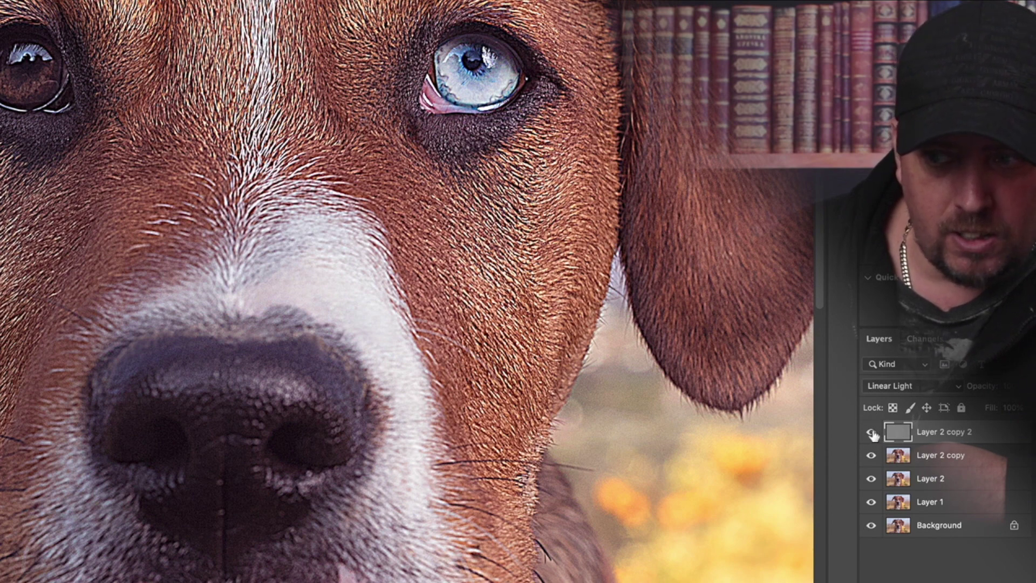
pyautogui.click(871, 432)
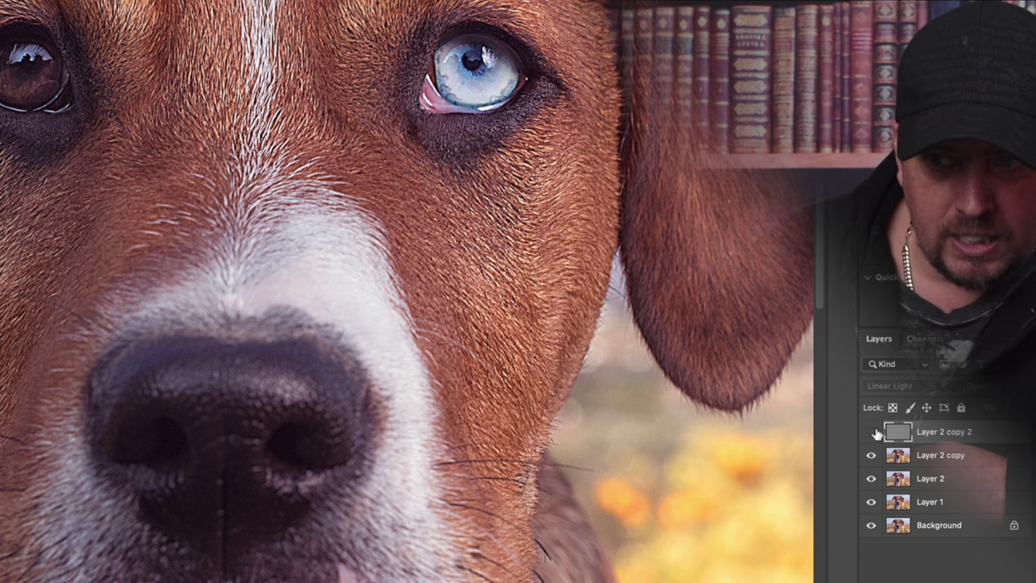
pyautogui.click(872, 432)
pyautogui.click(873, 432)
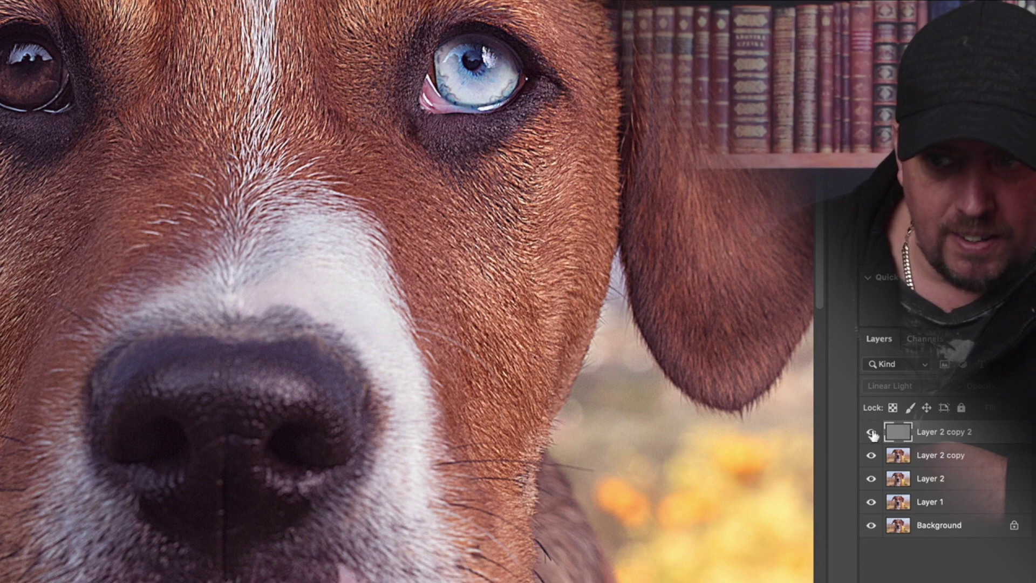
pyautogui.click(872, 433)
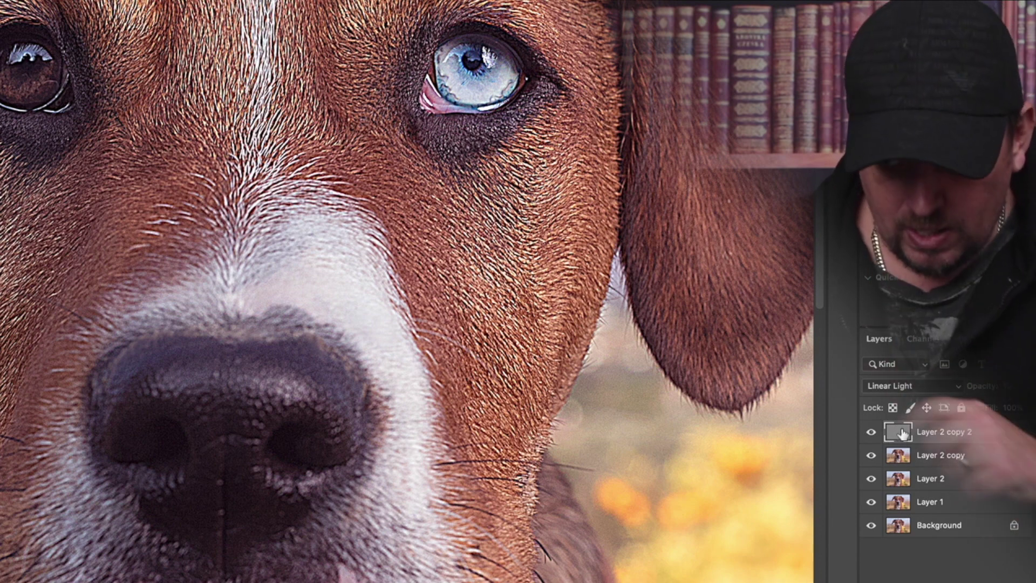
# - Compare the portrait's sharpness with Layer 2 copy hidden and shown, leaving it visible
pyautogui.click(872, 456)
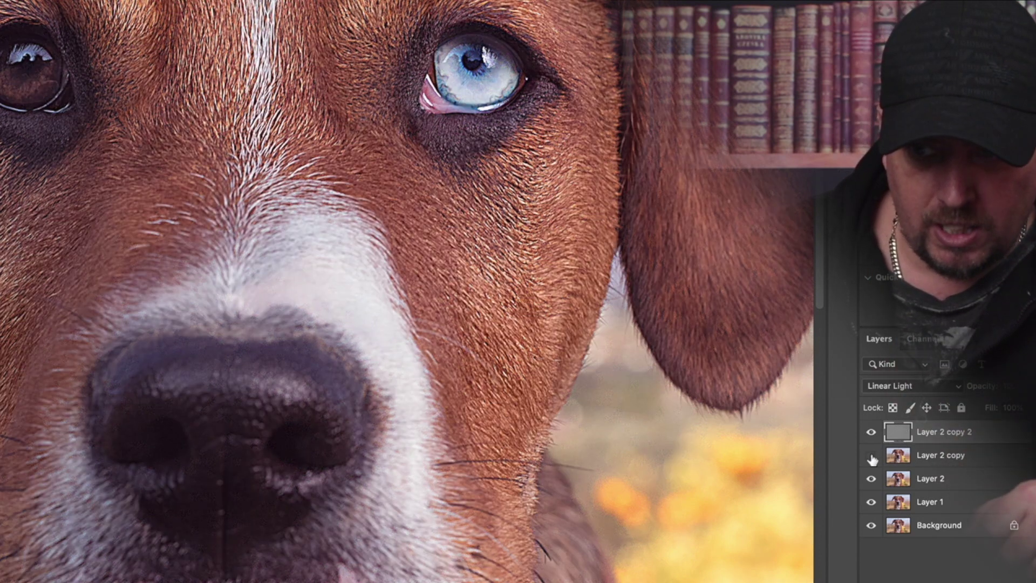
pyautogui.click(871, 456)
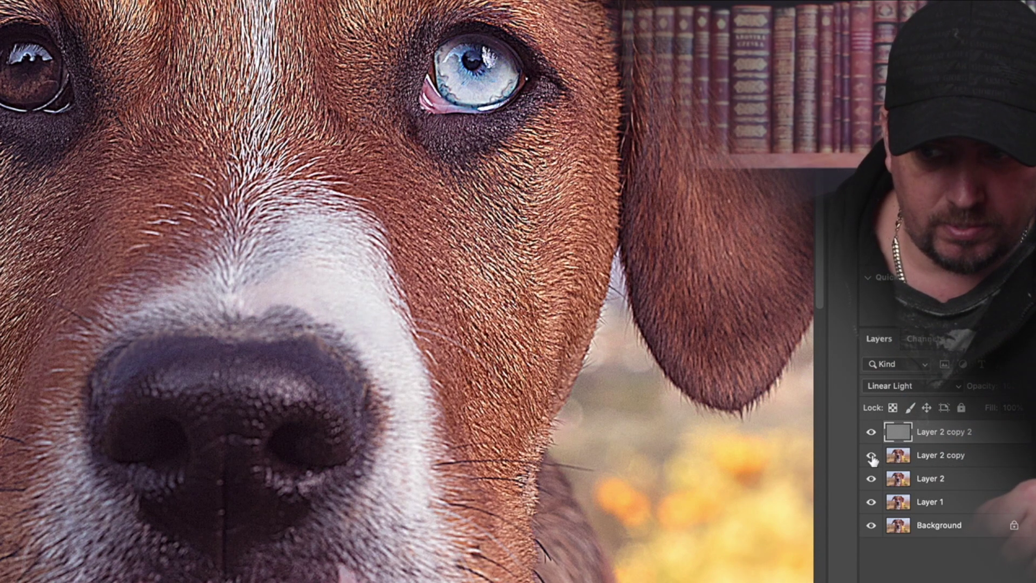
pyautogui.click(872, 456)
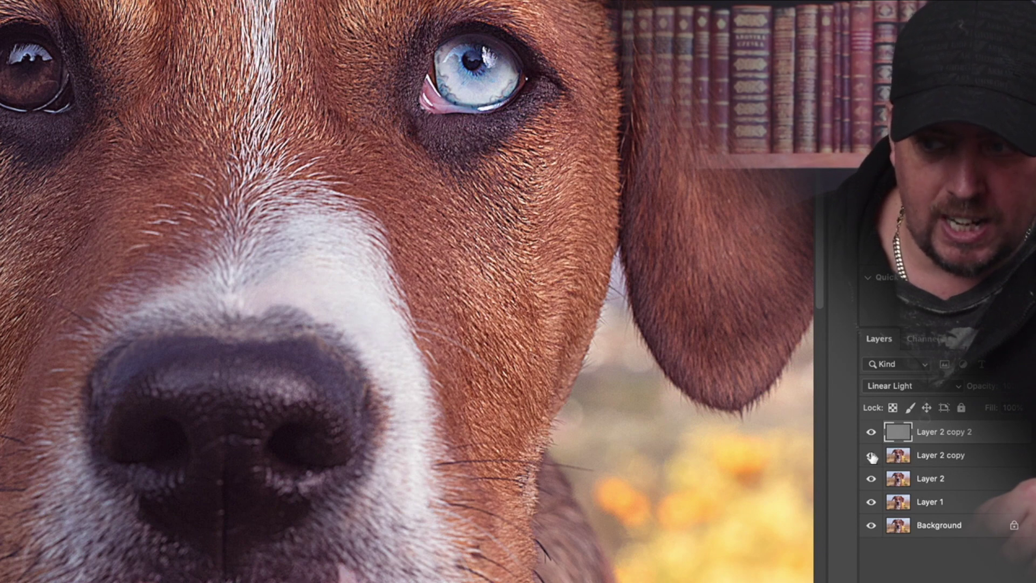
pyautogui.click(872, 456)
# - Add a layer mask to Layer 2 copy and invert the mask to black
pyautogui.click(929, 455)
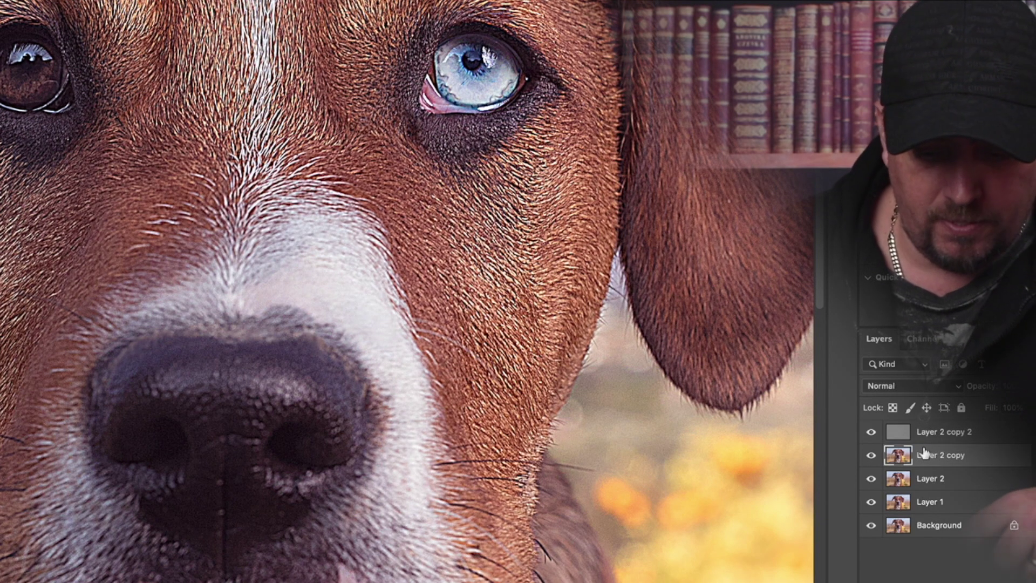
pyautogui.rightClick(278, 36)
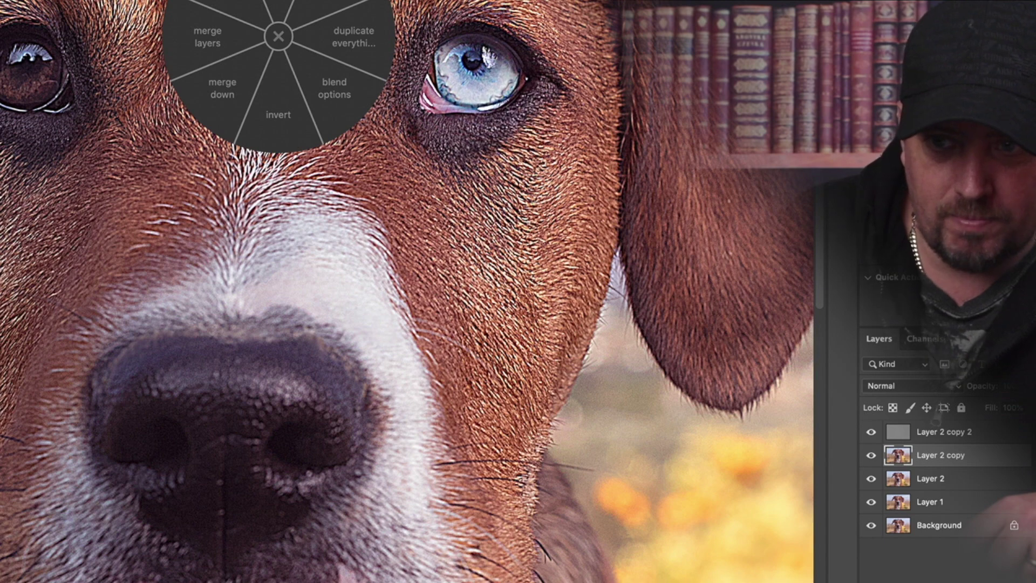
pyautogui.click(235, 4)
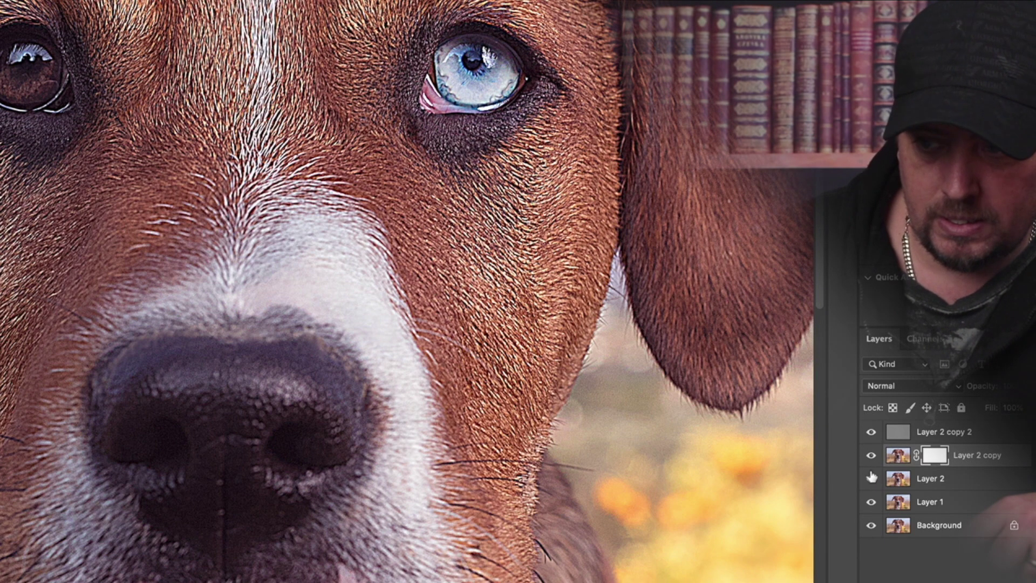
pyautogui.press('F12')
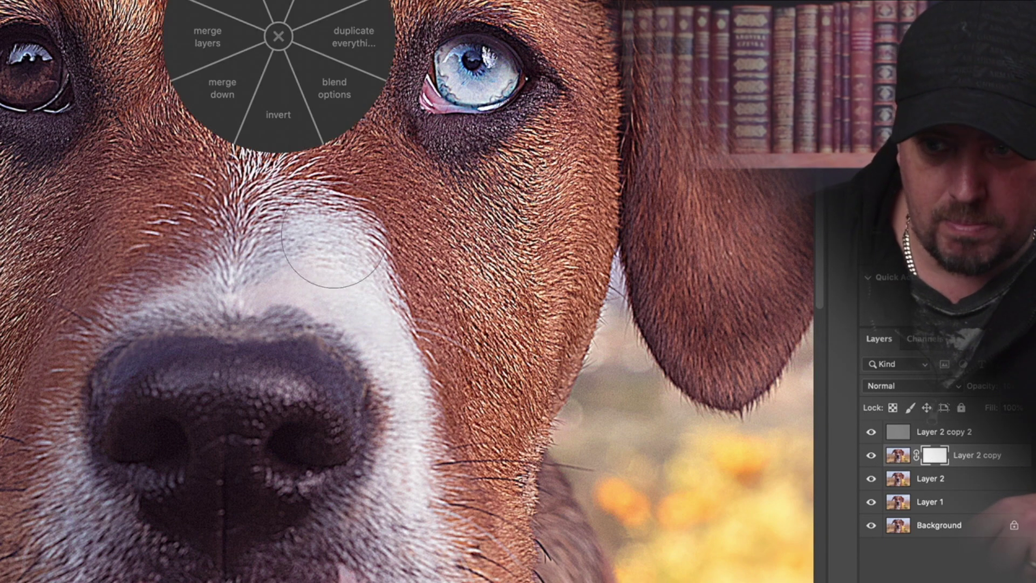
pyautogui.click(292, 122)
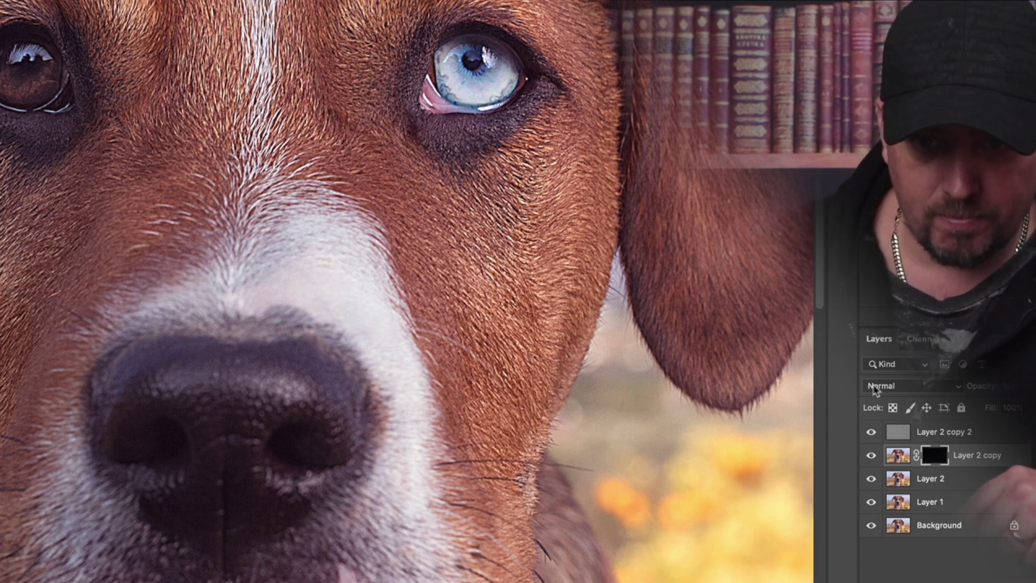
# - Paint on the Layer 2 copy mask with the Brush to reveal sharper fur along the white stripe above the nose
pyautogui.press('F1')
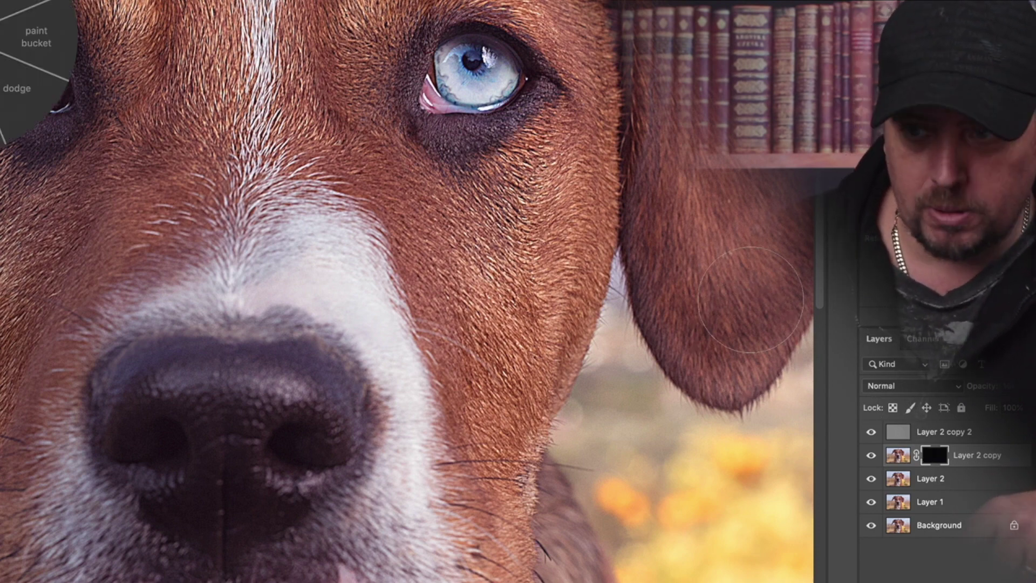
pyautogui.click(0, 37)
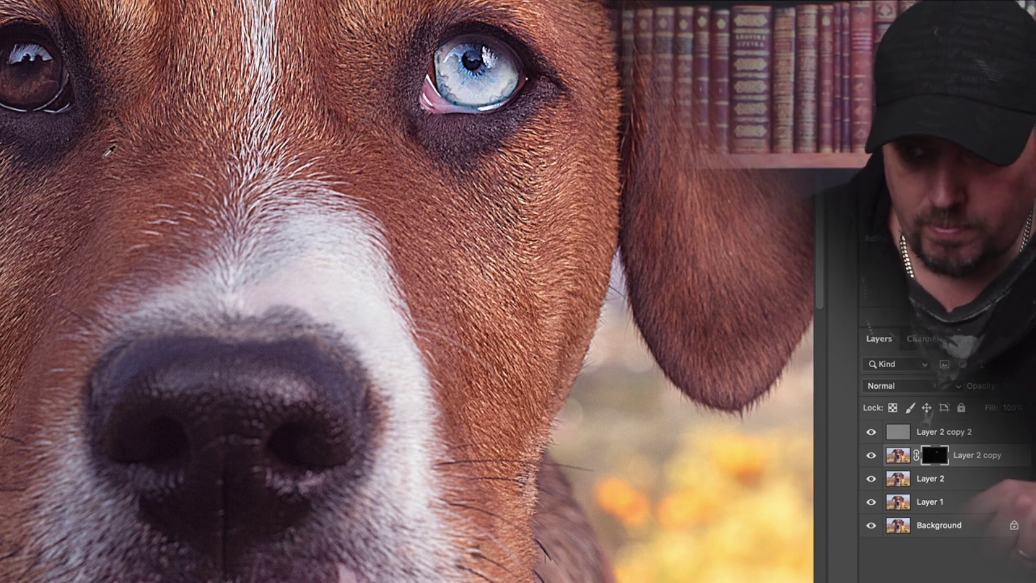
pyautogui.scroll(2, 117, 143)
pyautogui.scroll(-2, 118, 143)
pyautogui.scroll(2, 118, 143)
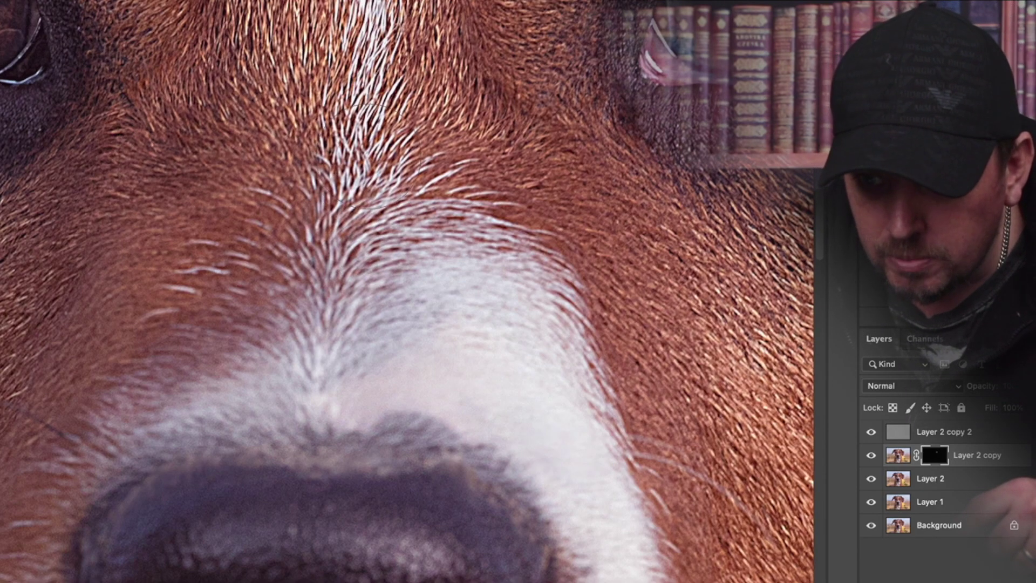
pyautogui.moveTo(371, 156); pyautogui.dragTo(376, 177)
pyautogui.moveTo(381, 115); pyautogui.dragTo(379, 164)
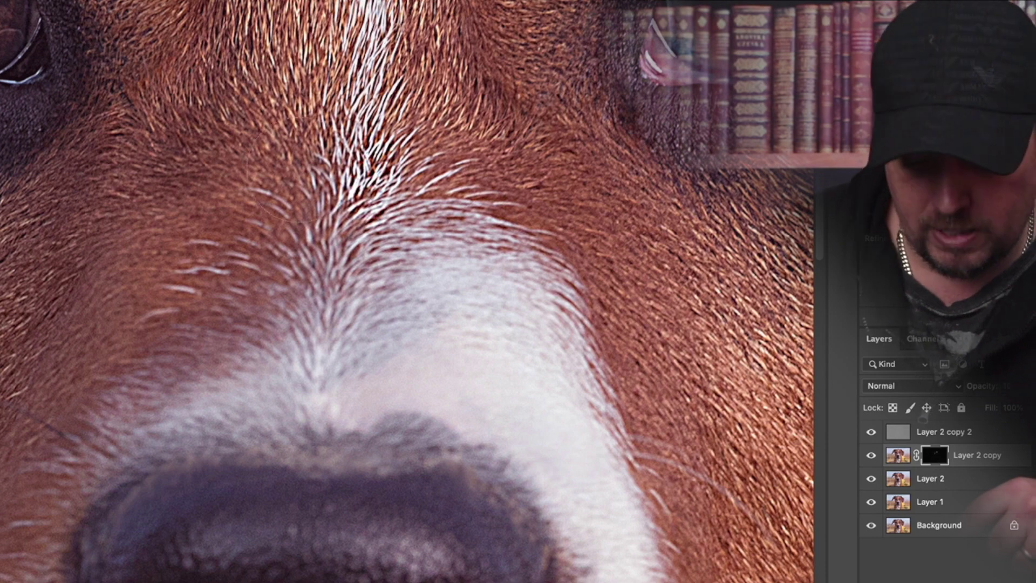
# - Paint the Layer 2 copy mask over the brown eye and, with a smaller brush, over the nose to bring out their detail
pyautogui.scroll(-2, 303, 200)
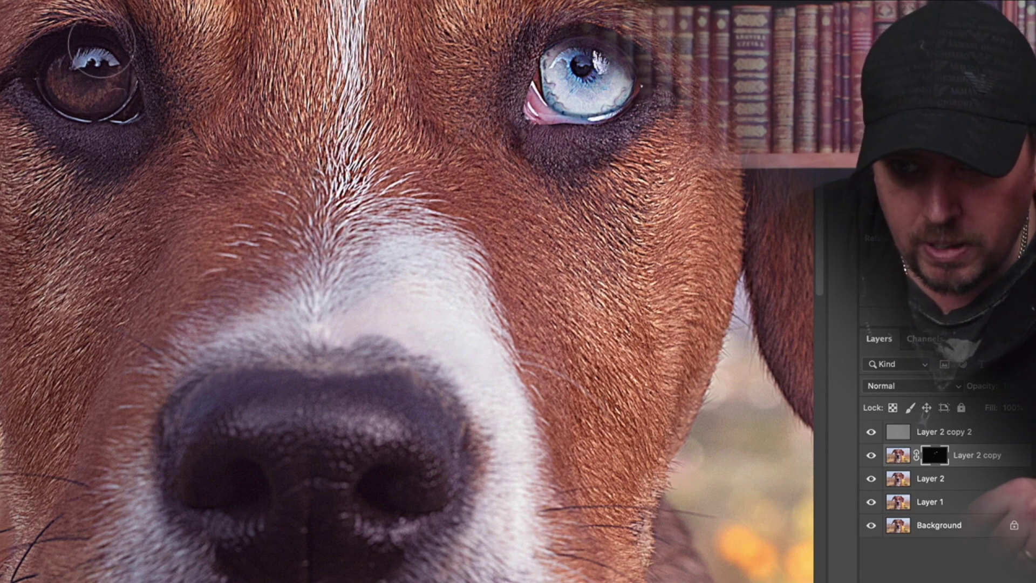
pyautogui.moveTo(102, 45)
pyautogui.mouseDown()
pyautogui.moveTo(47, 48)
pyautogui.moveTo(108, 76)
pyautogui.moveTo(118, 129)
pyautogui.mouseUp()
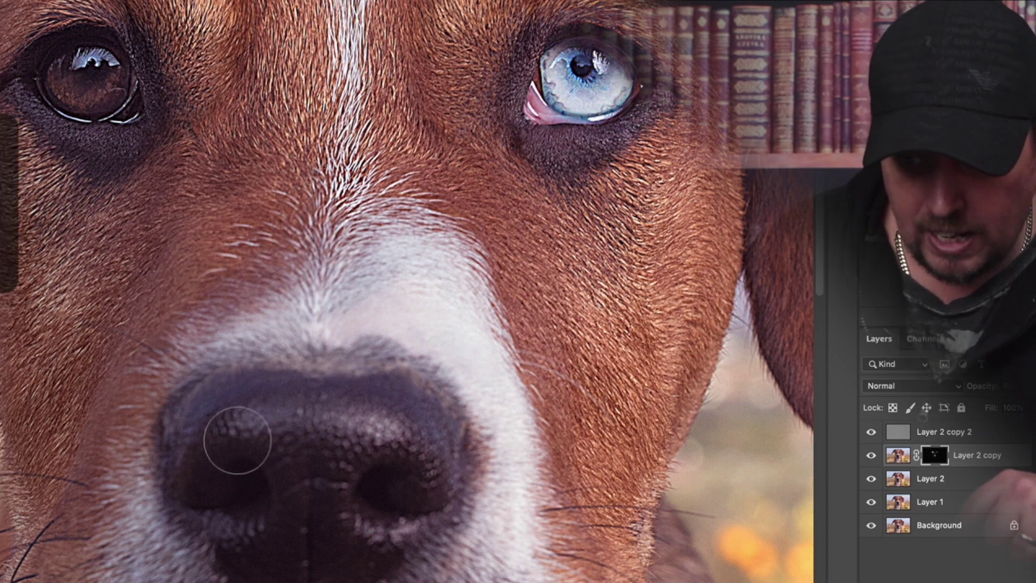
pyautogui.press('[')
pyautogui.press('[')
pyautogui.press('[')
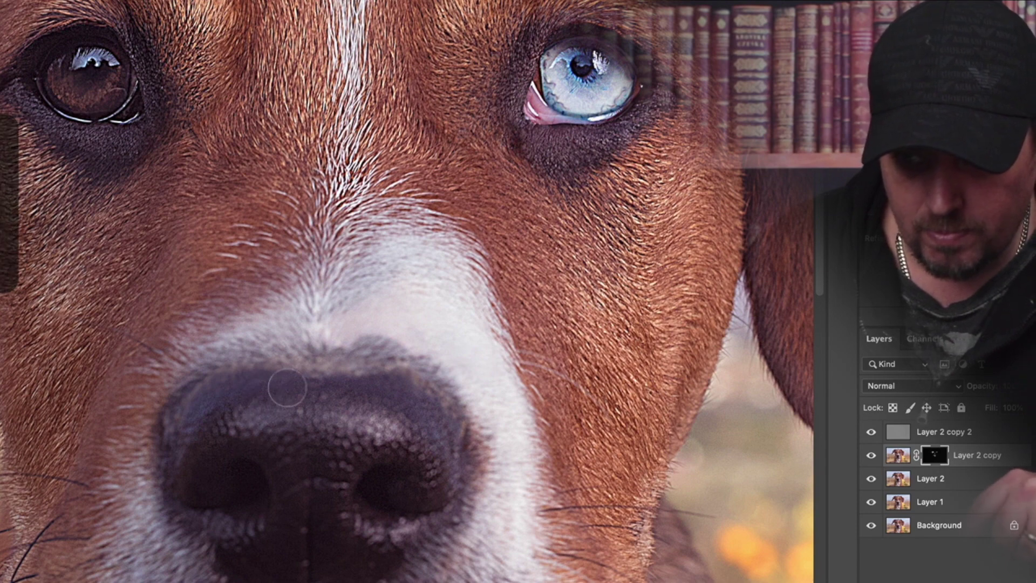
pyautogui.press('super+equal')
pyautogui.press('super+equal')
pyautogui.press('super+minus')
pyautogui.press('super+minus')
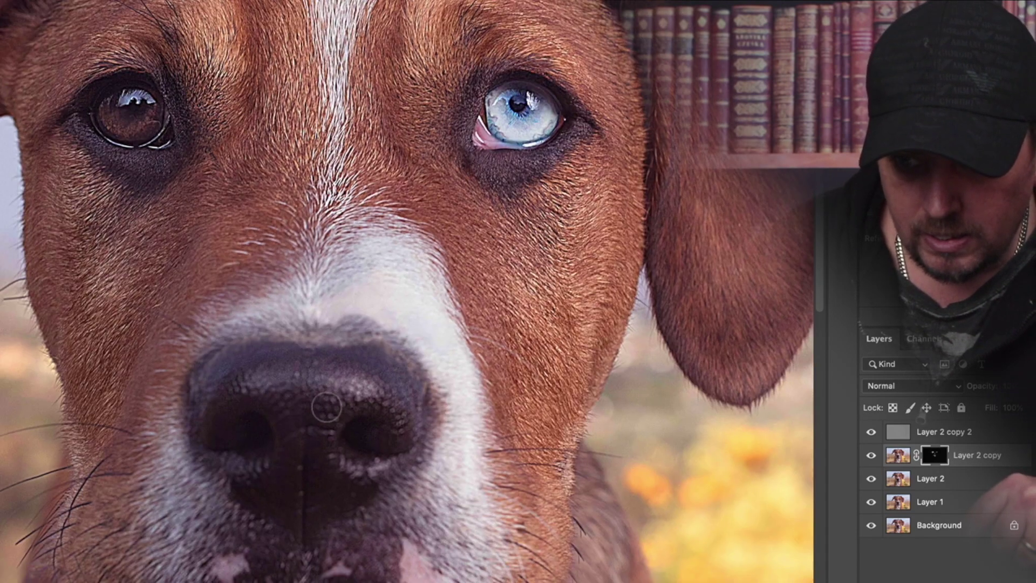
pyautogui.press('super+minus')
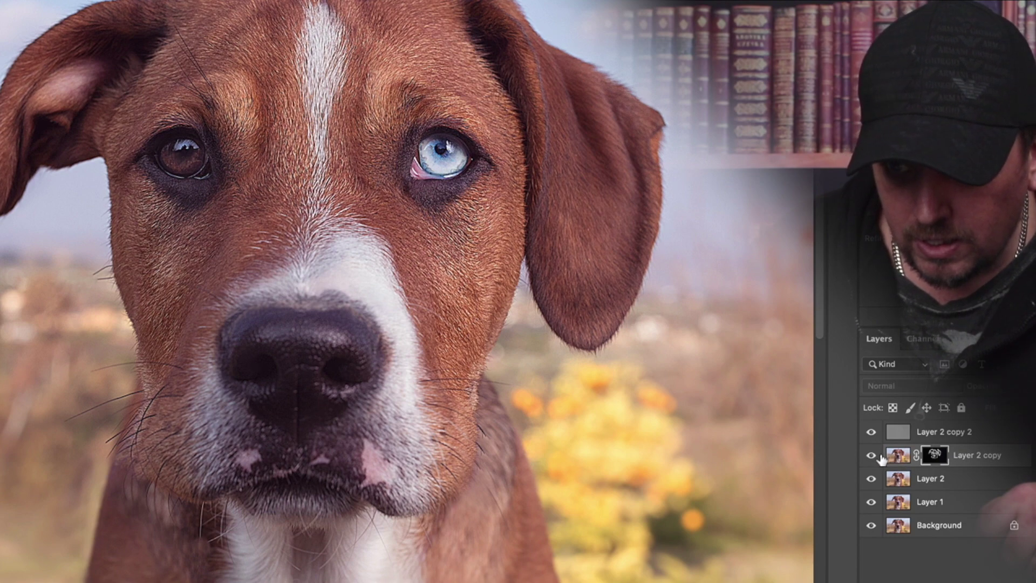
# - Compare the whole portrait with Layer 2 copy hidden and shown, leaving the layer visible
pyautogui.click(871, 432)
pyautogui.click(871, 432)
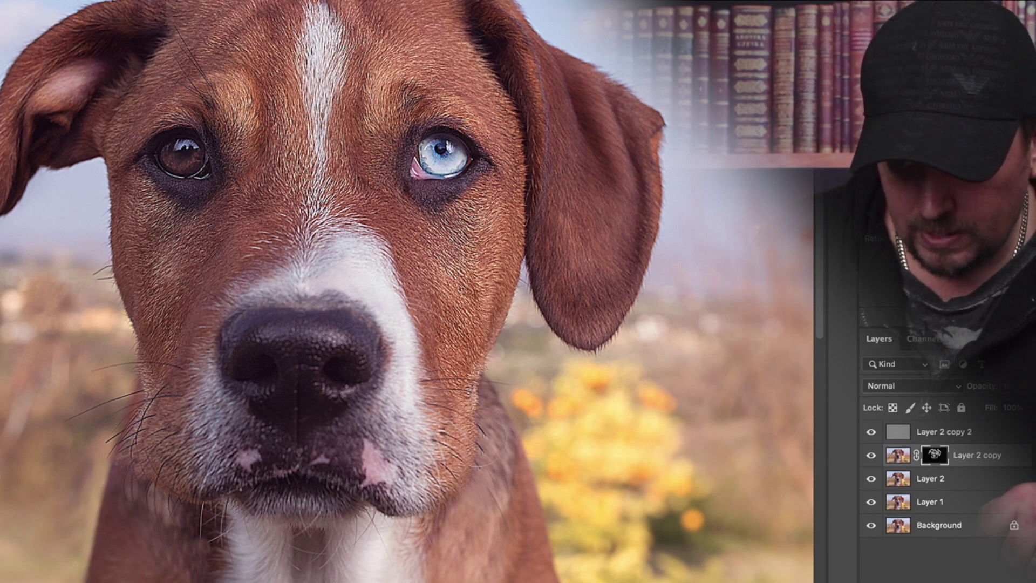
pyautogui.press('super+minus')
pyautogui.press('super+minus')
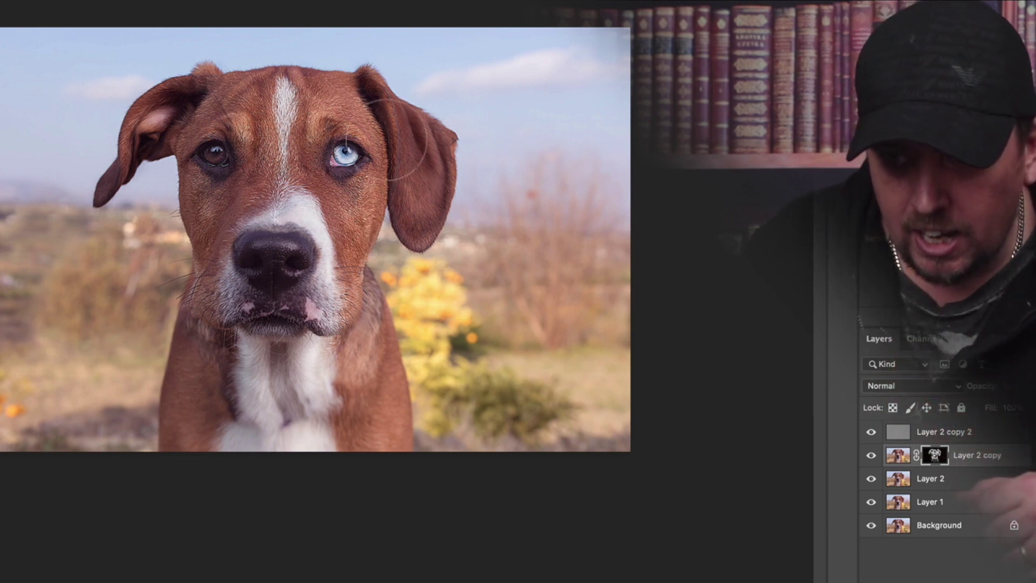
# - Stamp all visible layers into a new layer above Layer 2 copy 2 and duplicate that merged layer
pyautogui.click(982, 431)
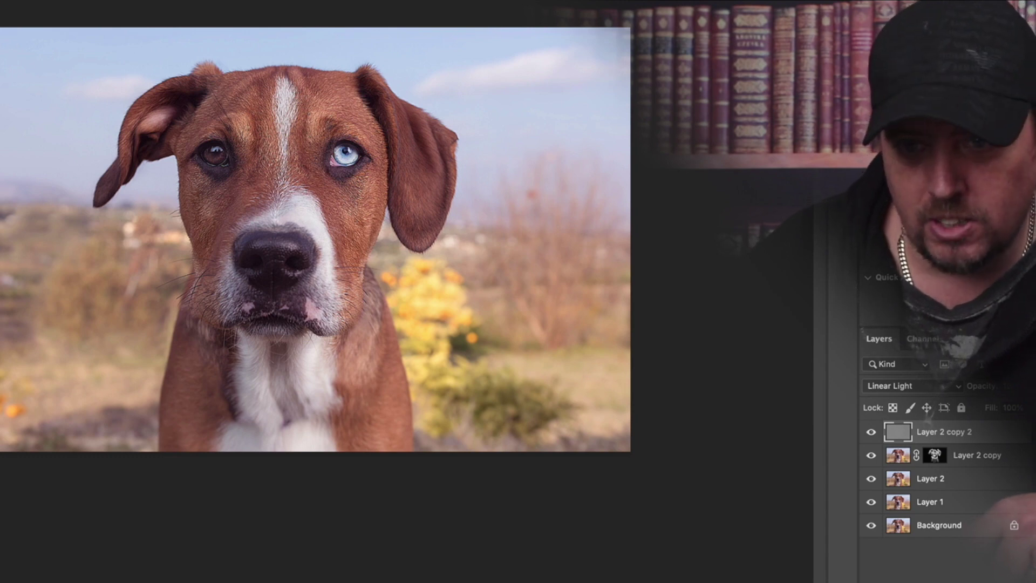
pyautogui.rightClick(279, 36)
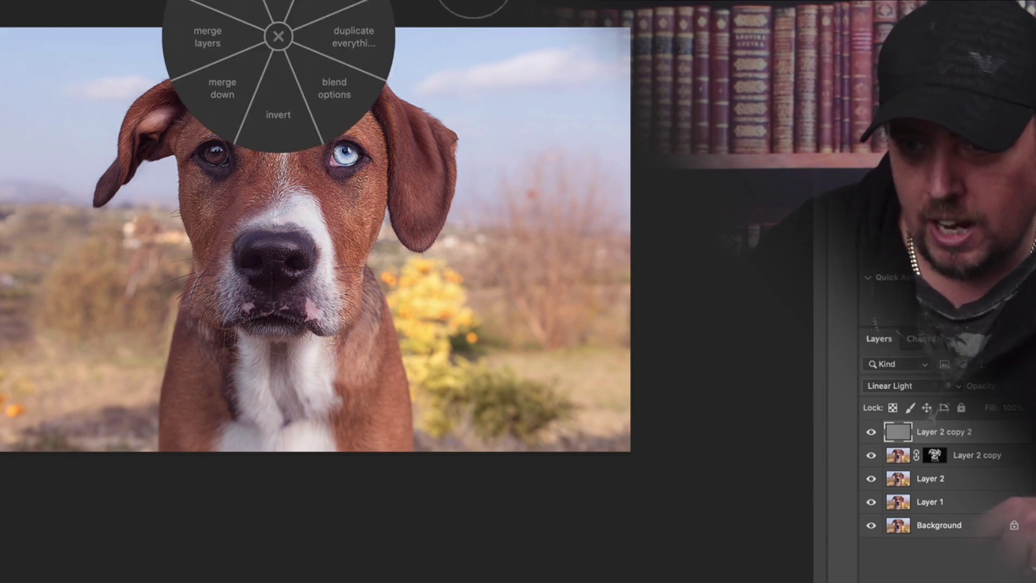
pyautogui.click(367, 39)
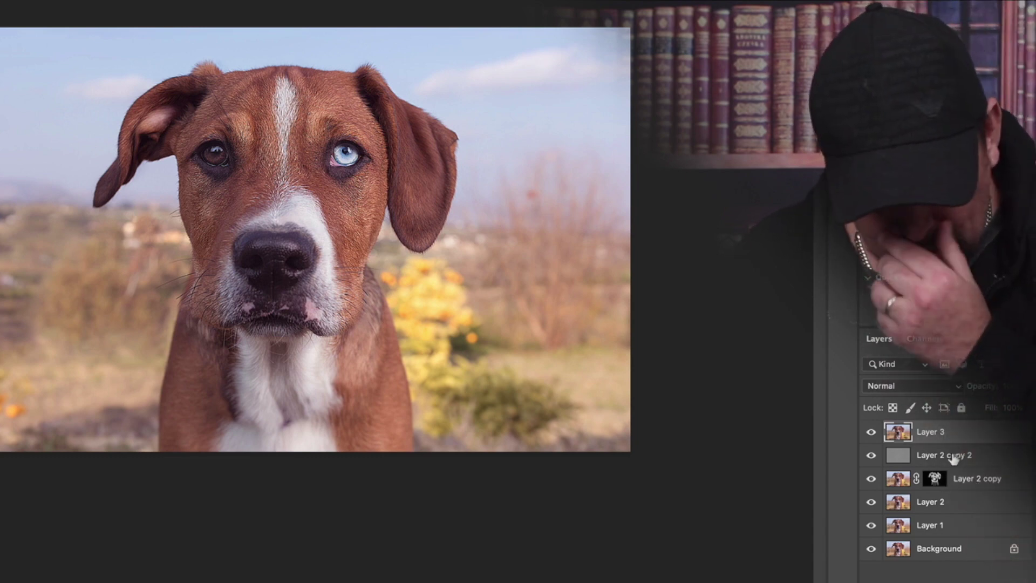
pyautogui.rightClick(278, 36)
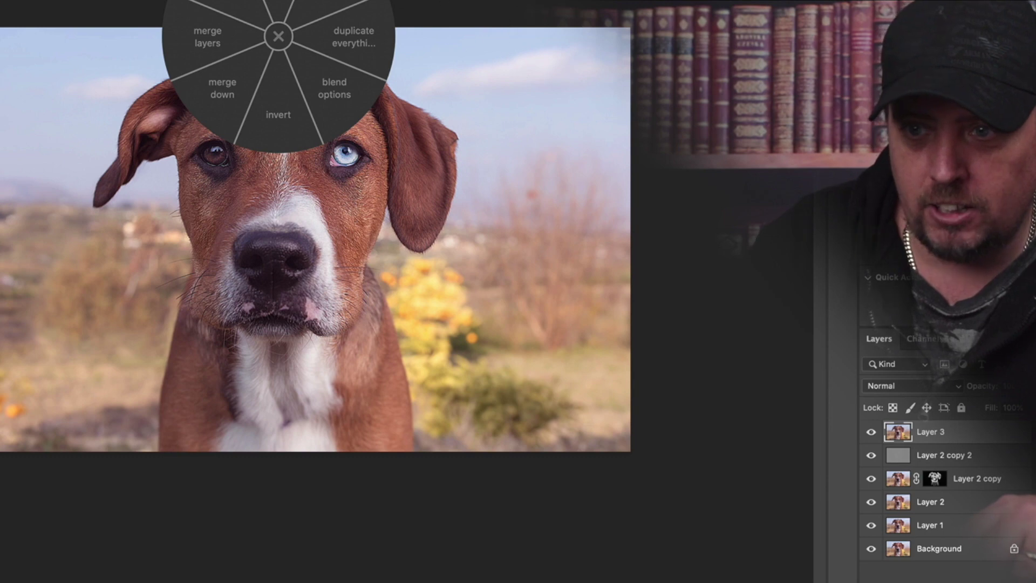
pyautogui.click(339, 4)
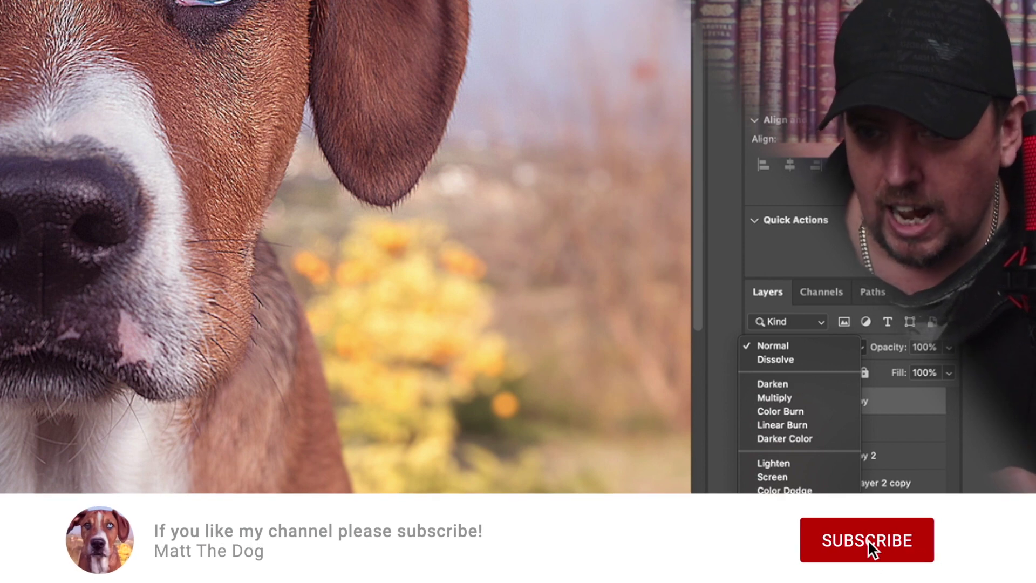
# - Set the blend mode of Layer 3 copy to Multiply
pyautogui.press('Escape')
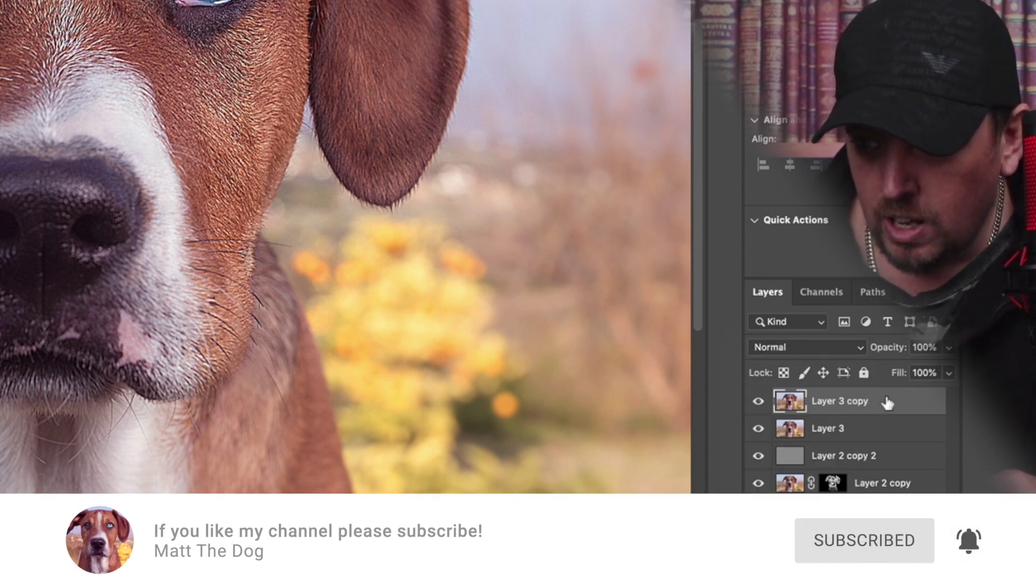
pyautogui.click(860, 348)
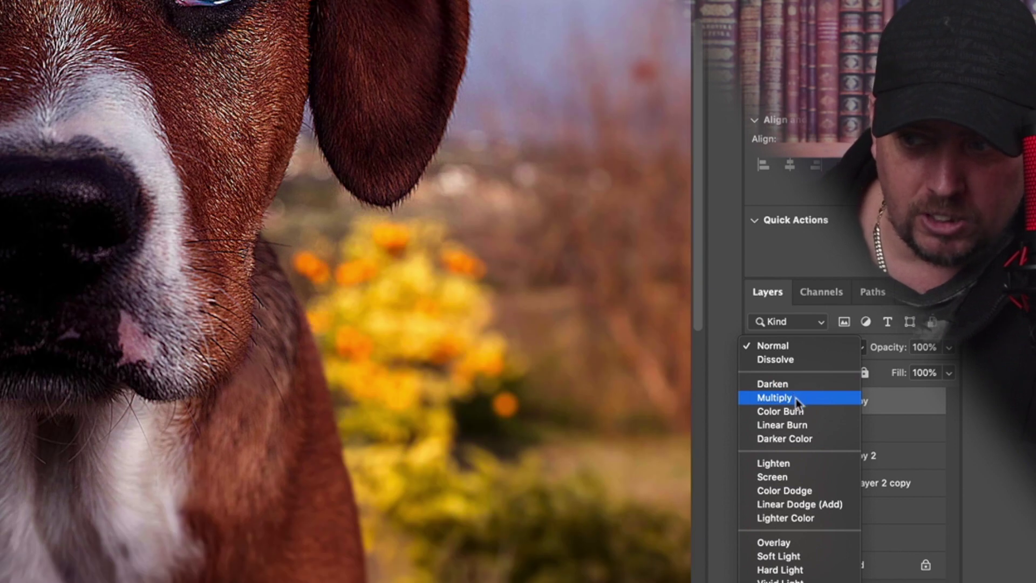
pyautogui.click(797, 398)
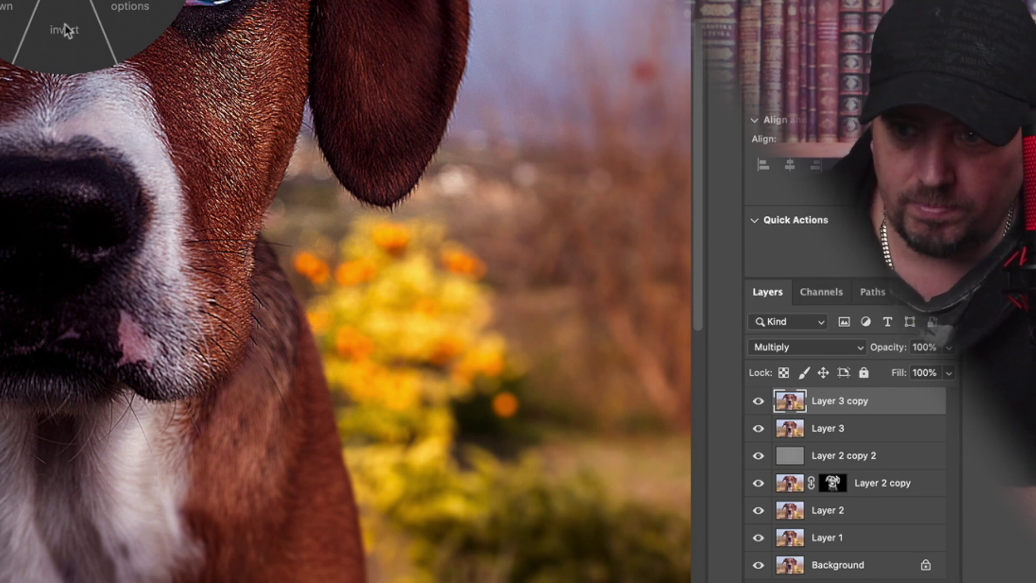
# - Add a layer mask to Layer 3 copy and invert the mask to black
pyautogui.click(66, 31)
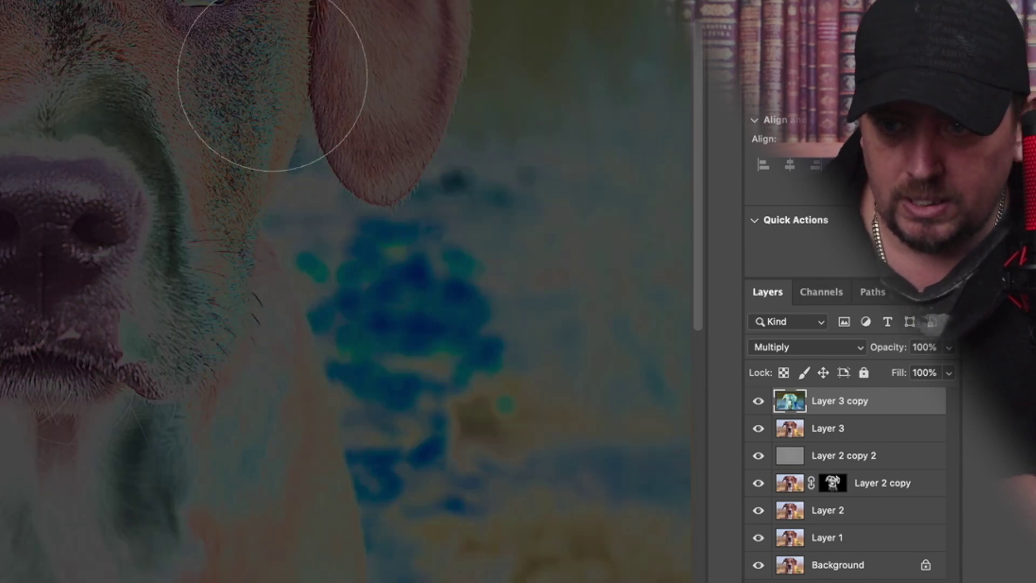
pyautogui.press('super+z')
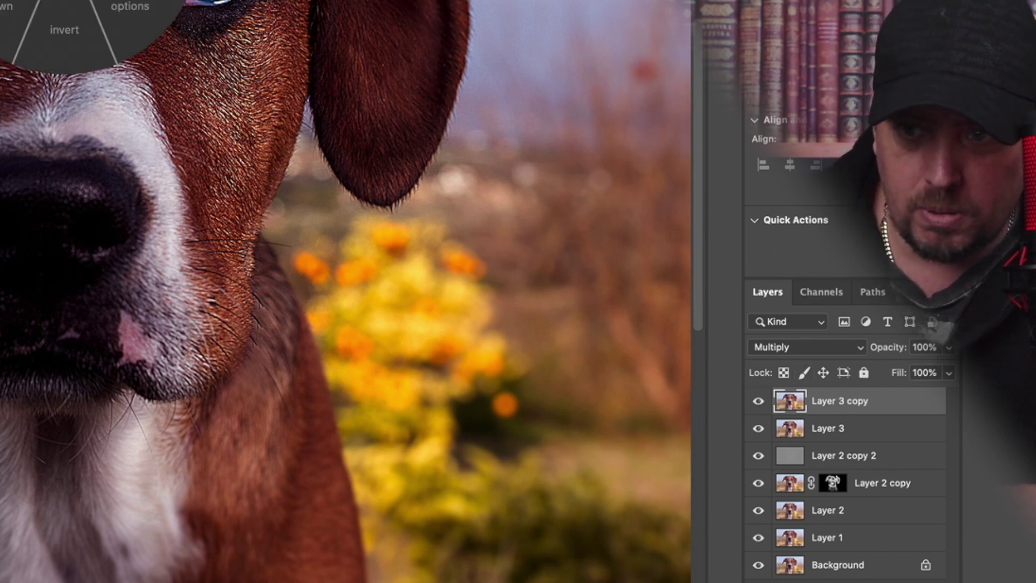
pyautogui.click(130, 2)
pyautogui.press('F1')
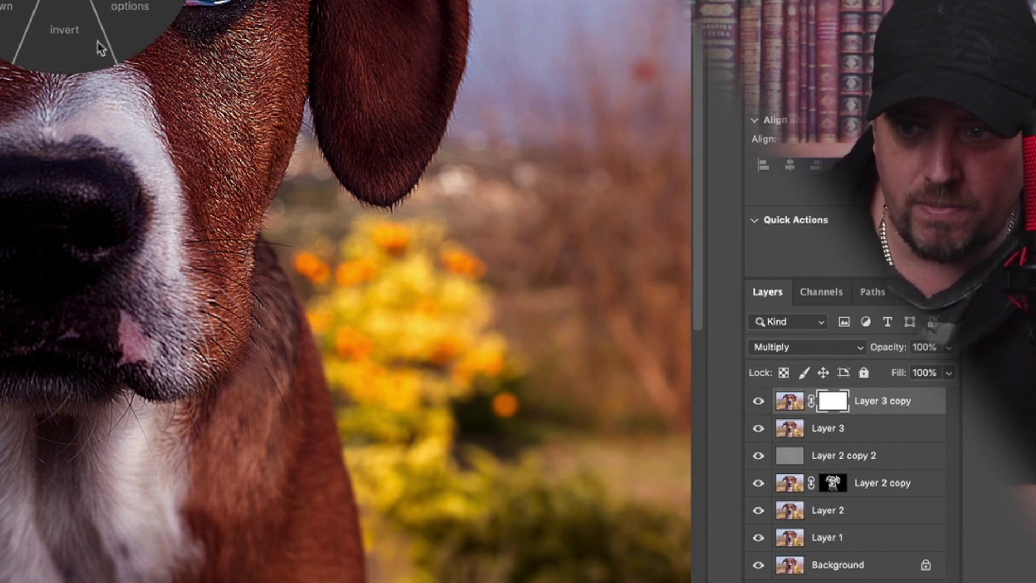
pyautogui.click(66, 29)
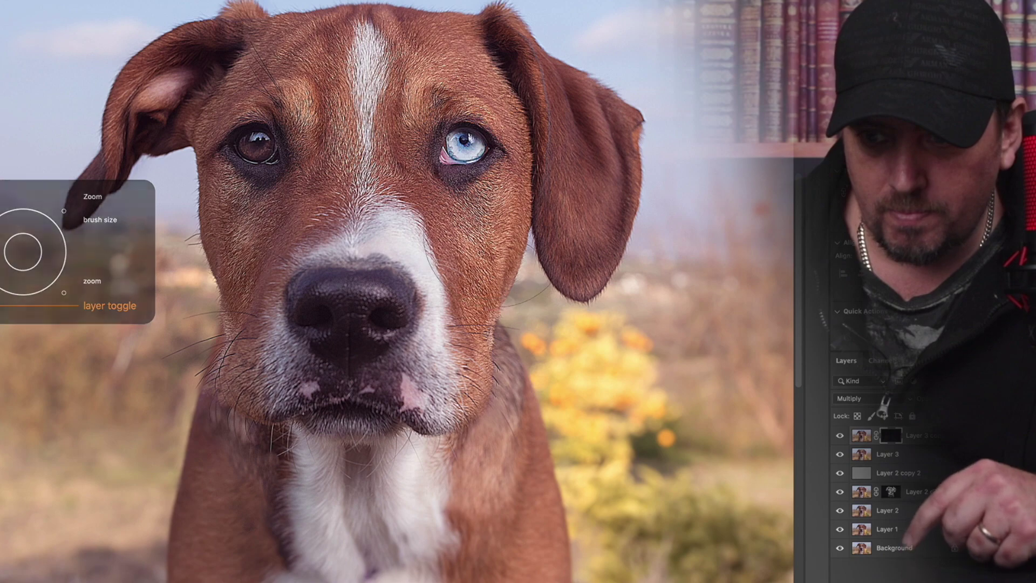
# - Reduce the brush size and paint on the Layer 3 copy mask to darken the fine details around the eyes
pyautogui.scroll(3, 494, 236)
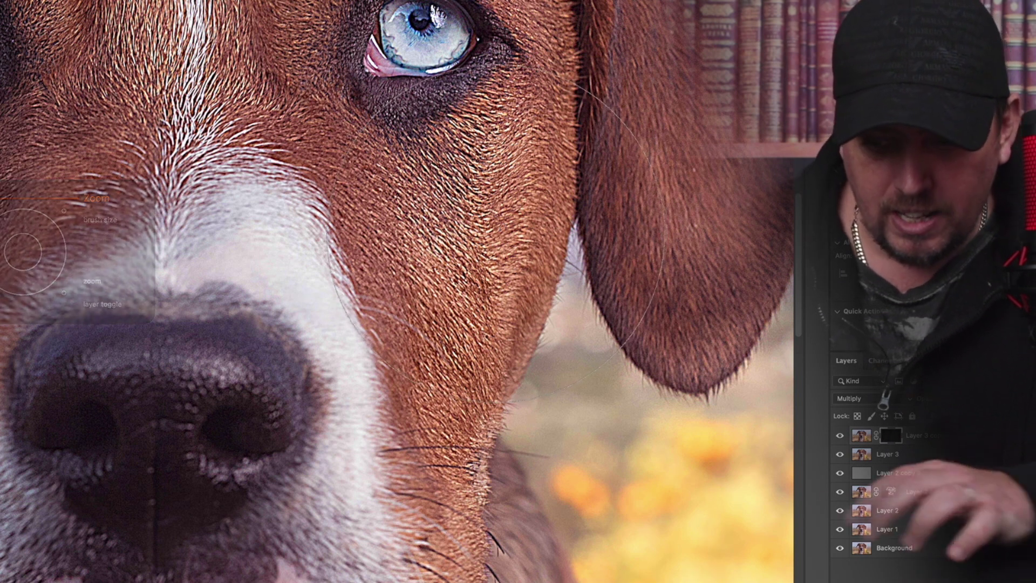
pyautogui.scroll(5, 497, 236)
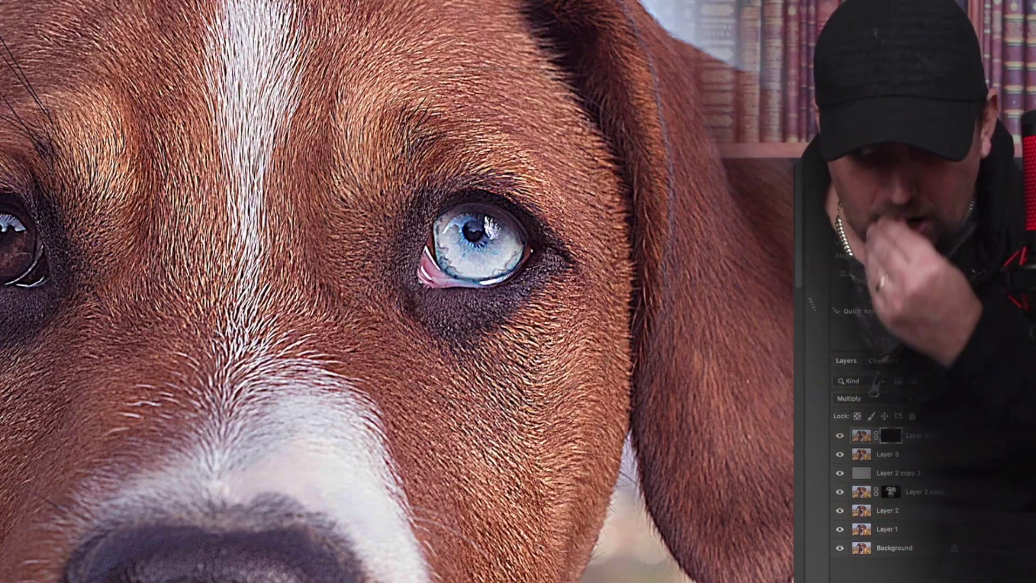
pyautogui.press('[')
pyautogui.press('[')
pyautogui.press('[')
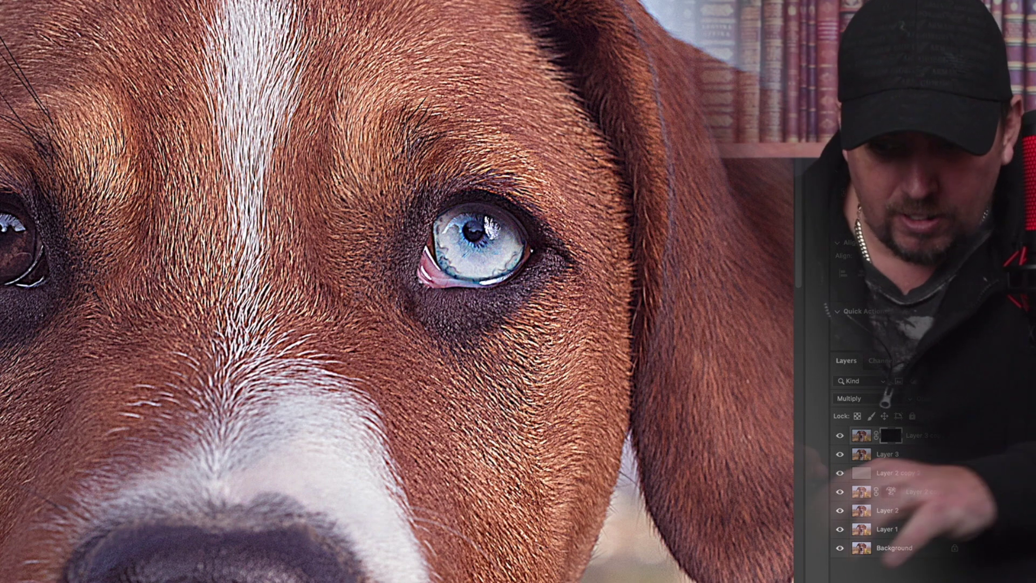
pyautogui.moveTo(70, 254); pyautogui.dragTo(185, 263)
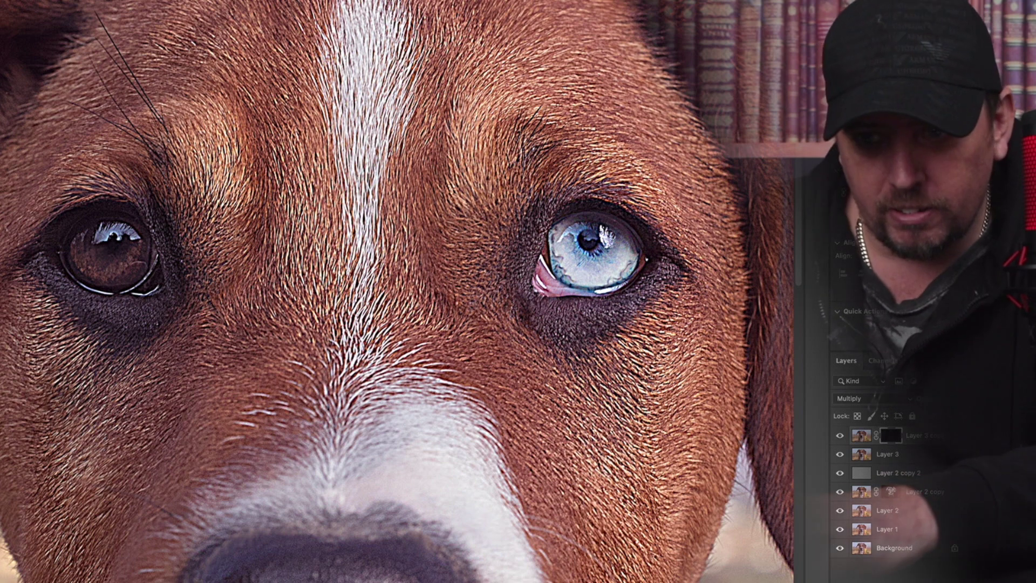
# - Paint on the Layer 3 copy mask over the nose to deepen its nostrils and centre crease
pyautogui.scroll(-5, 468, 292)
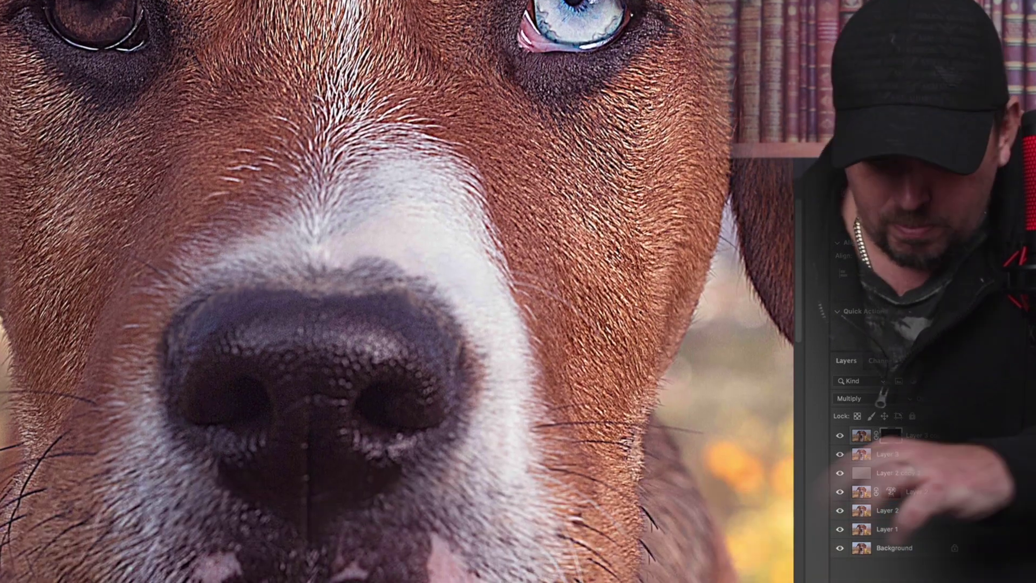
pyautogui.press('super+minus')
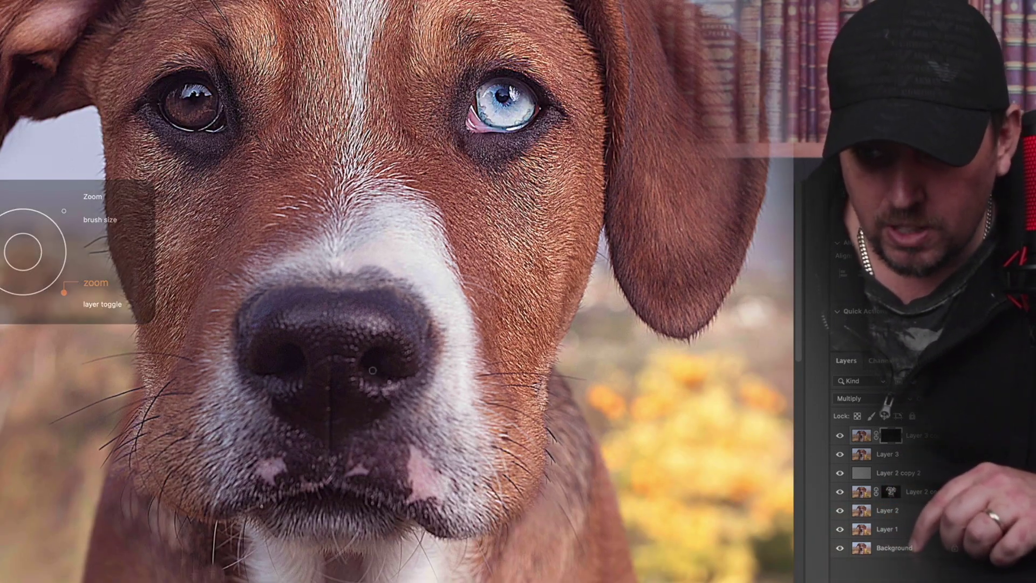
pyautogui.press('super+plus')
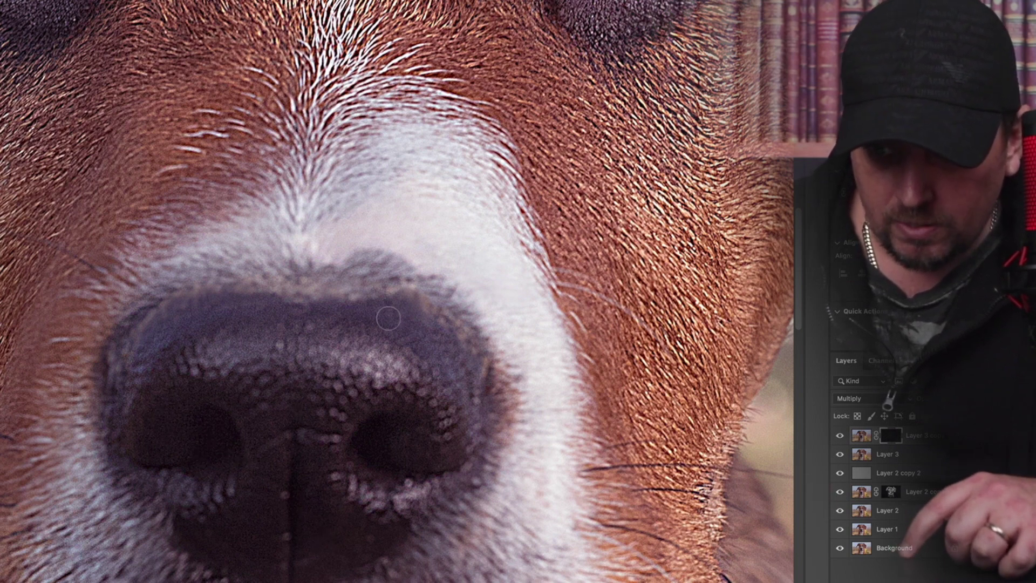
pyautogui.scroll(-3, 386, 315)
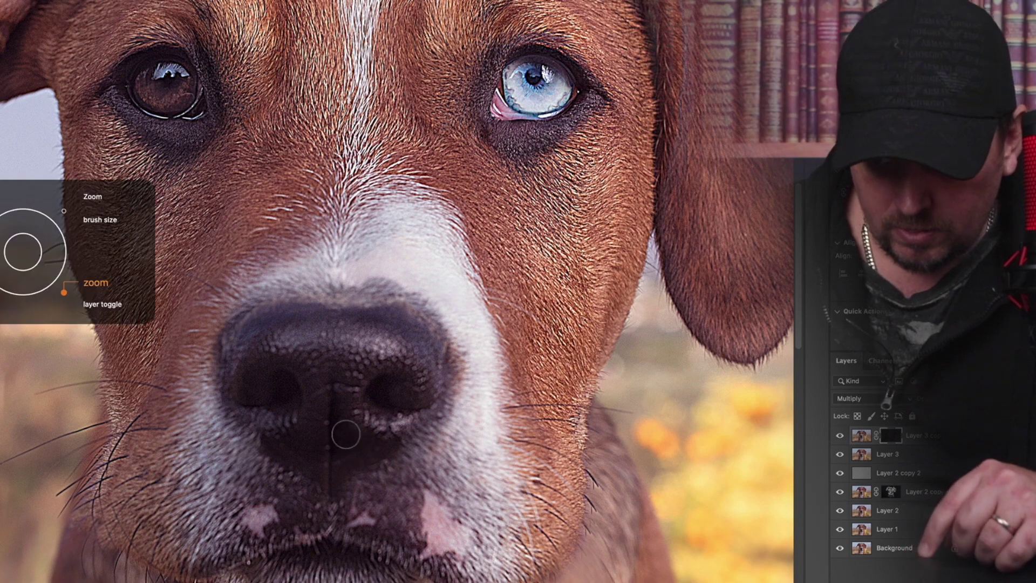
pyautogui.press('super+plus')
pyautogui.press('super+plus')
pyautogui.press('super+minus')
pyautogui.press('super+minus')
pyautogui.press('super+minus')
pyautogui.press('super+minus')
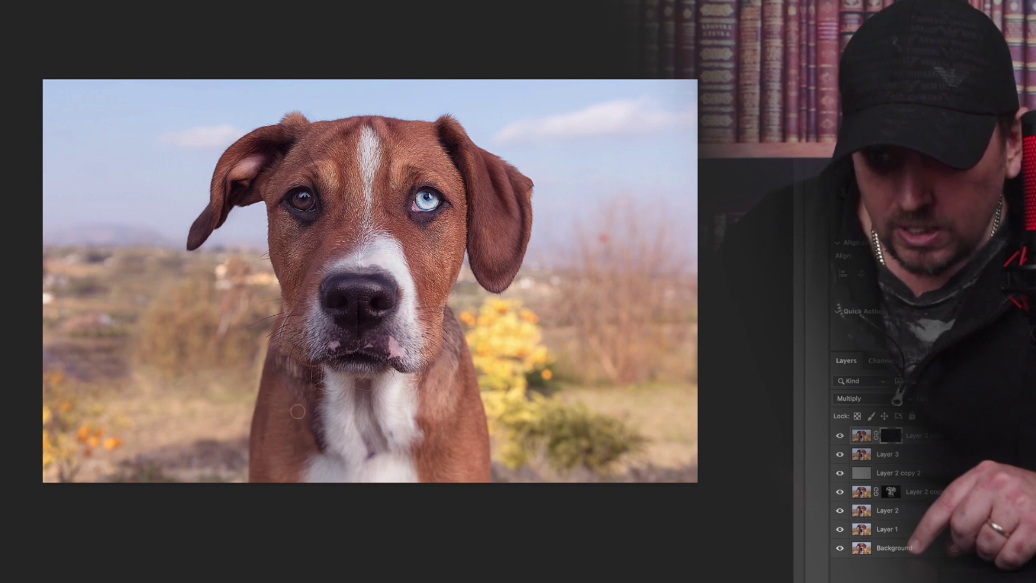
pyautogui.press(']')
pyautogui.press(']')
pyautogui.press(']')
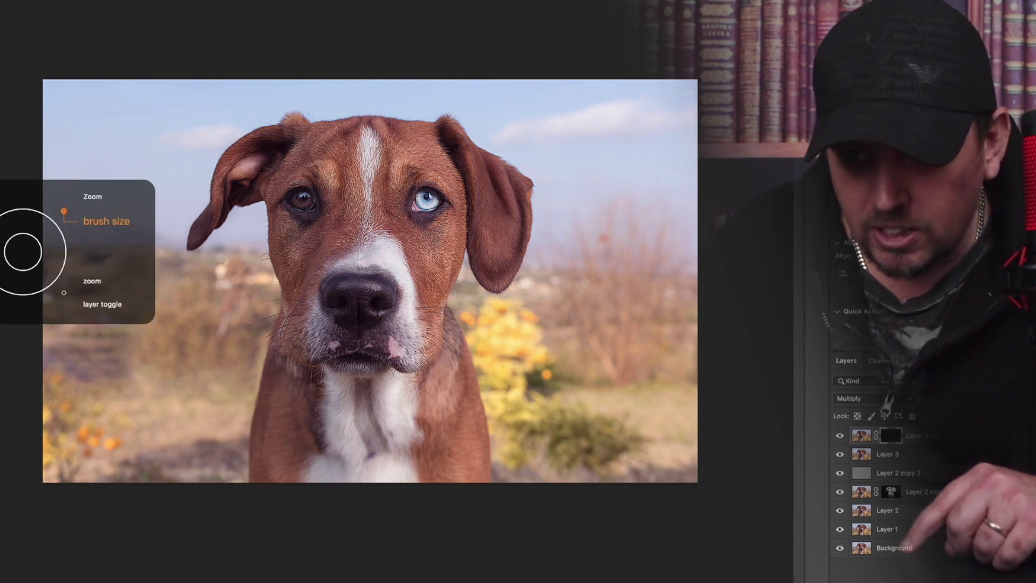
pyautogui.press('[')
pyautogui.press('[')
pyautogui.press('[')
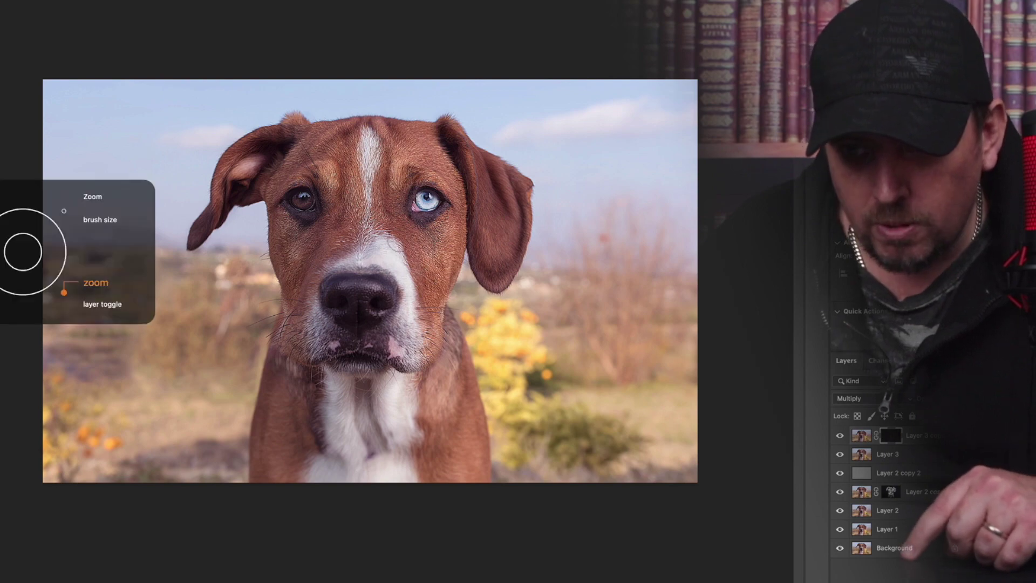
pyautogui.press('super+equal')
pyautogui.press('super+equal')
pyautogui.press('super+equal')
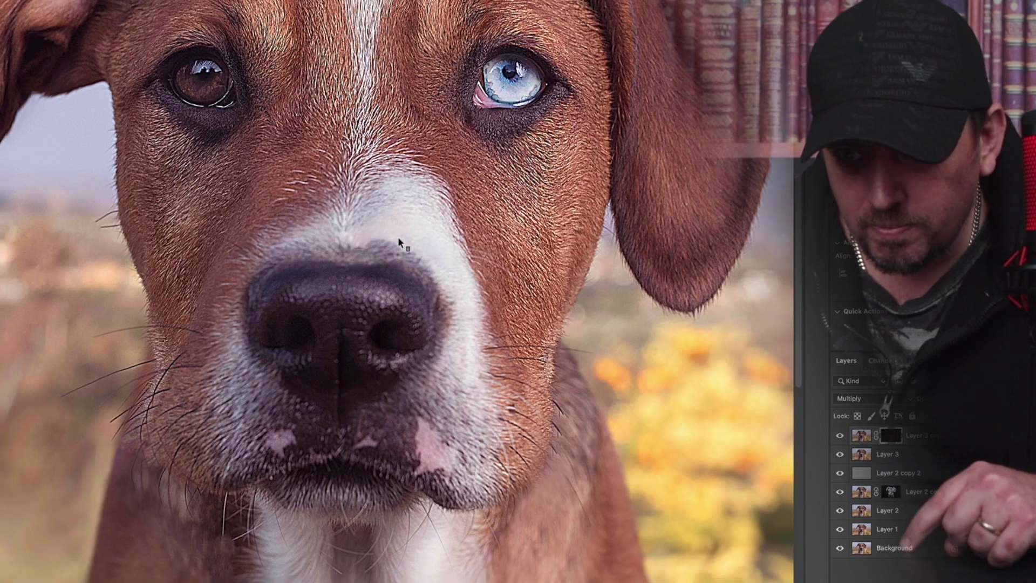
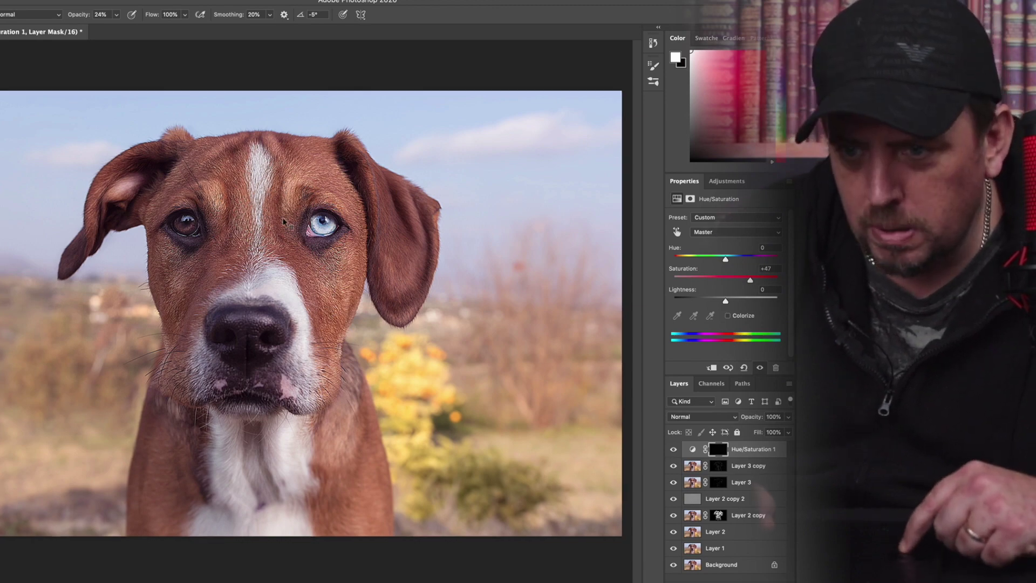
pyautogui.press('super+minus')
pyautogui.press('super+plus')
pyautogui.press('super+plus')
pyautogui.press('super+plus')
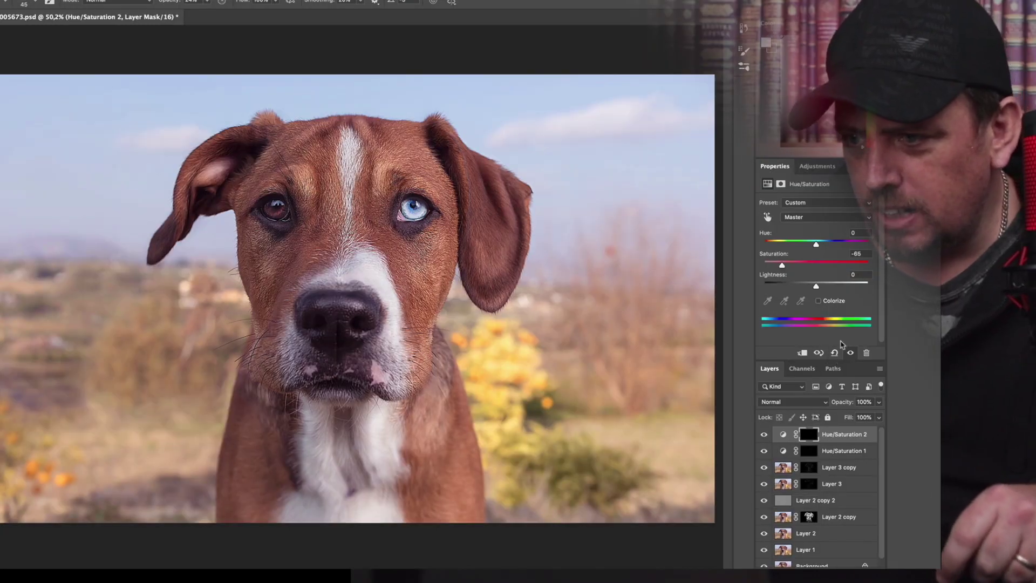
# - Add a Color Lookup adjustment layer using the Soft_Warming.look LUT and lower its opacity to 36%
pyautogui.click(818, 166)
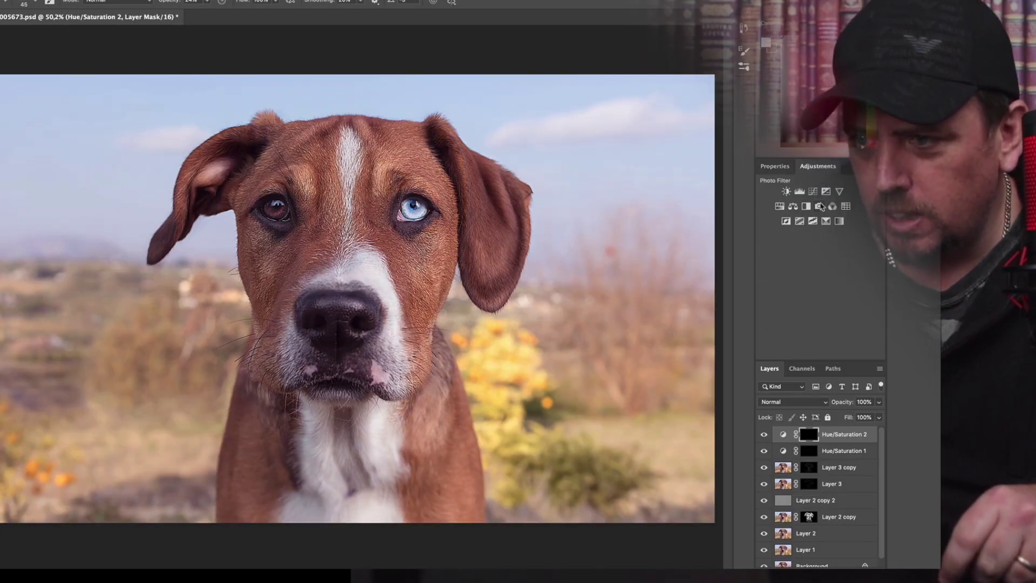
pyautogui.click(847, 206)
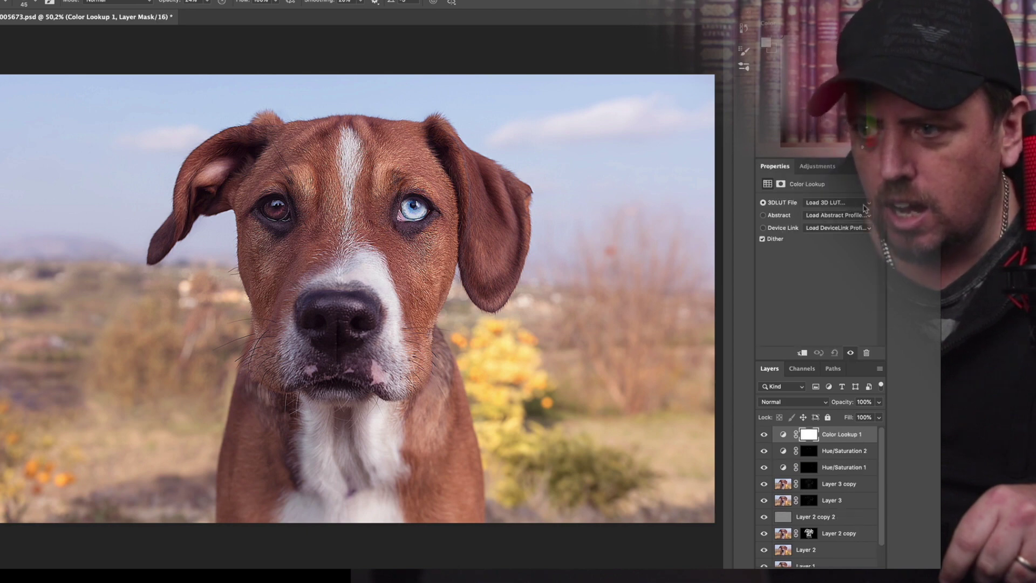
pyautogui.click(869, 205)
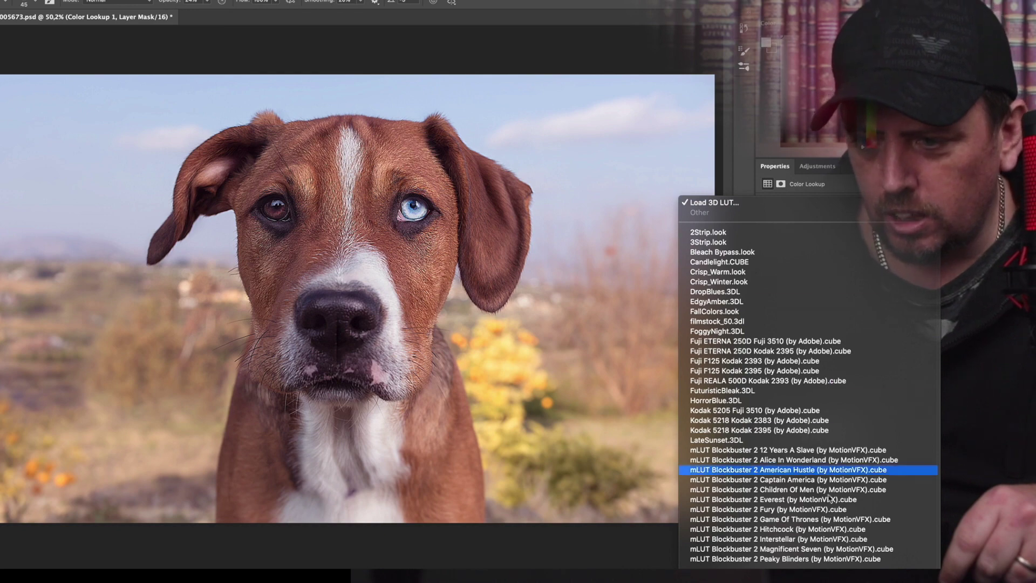
pyautogui.scroll(-4, 831, 566)
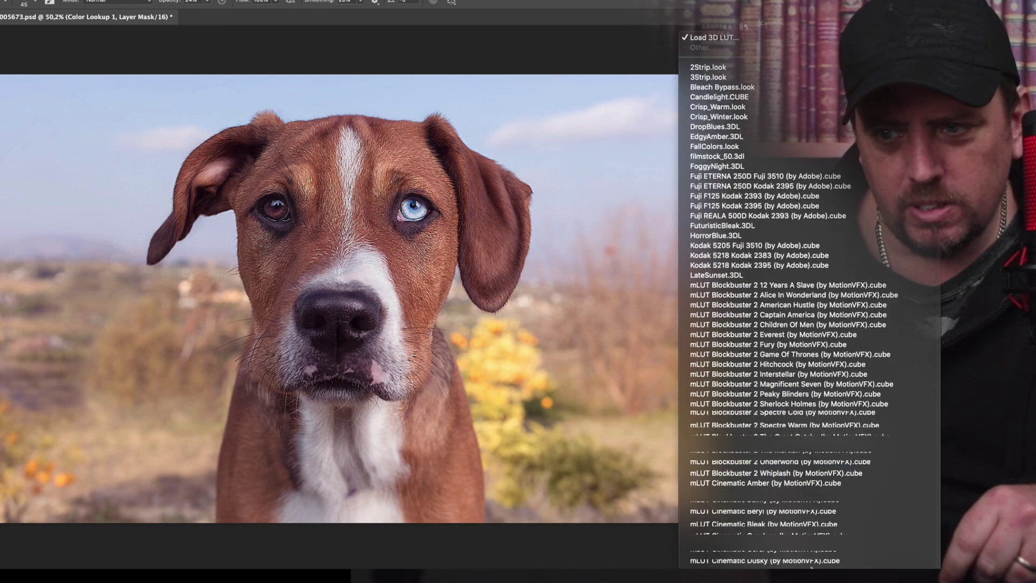
pyautogui.scroll(-3, 811, 564)
pyautogui.scroll(-5, 811, 564)
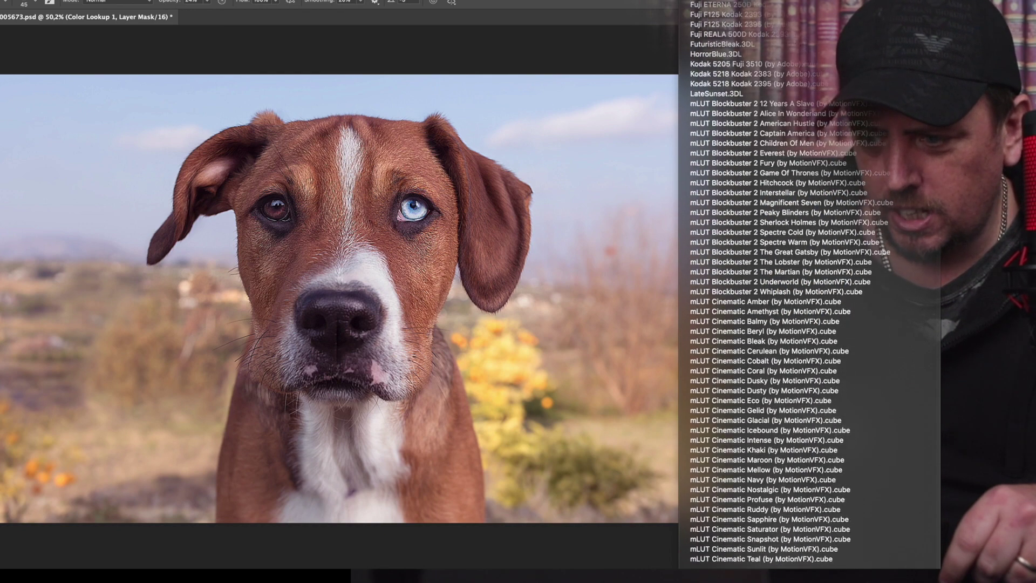
pyautogui.scroll(-10, 811, 564)
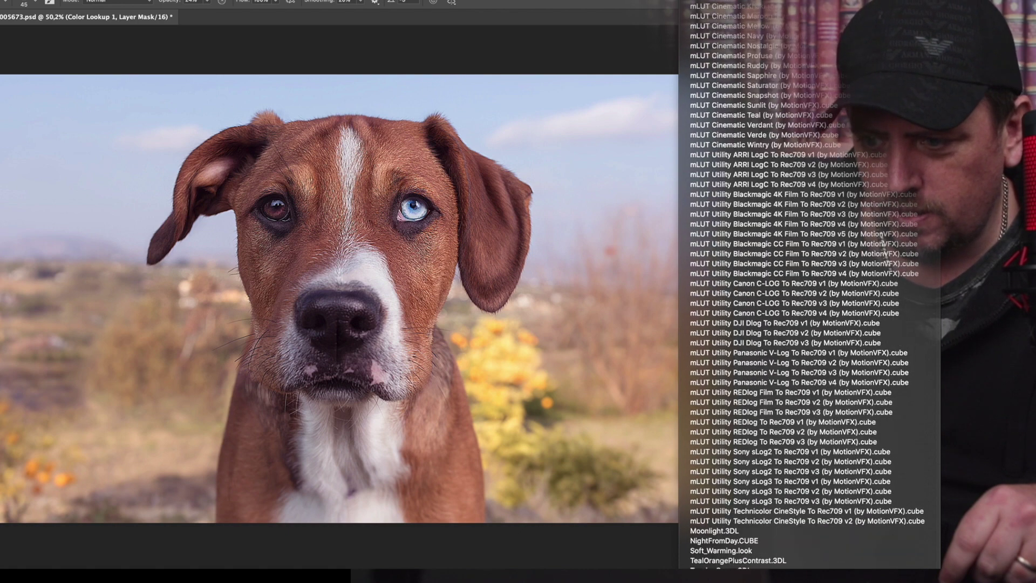
pyautogui.click(739, 550)
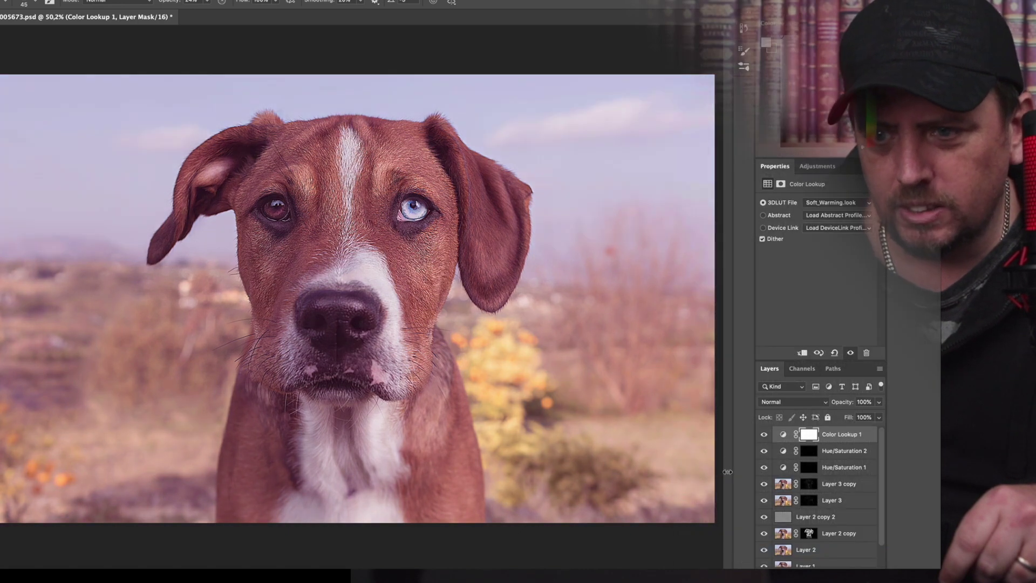
pyautogui.click(879, 402)
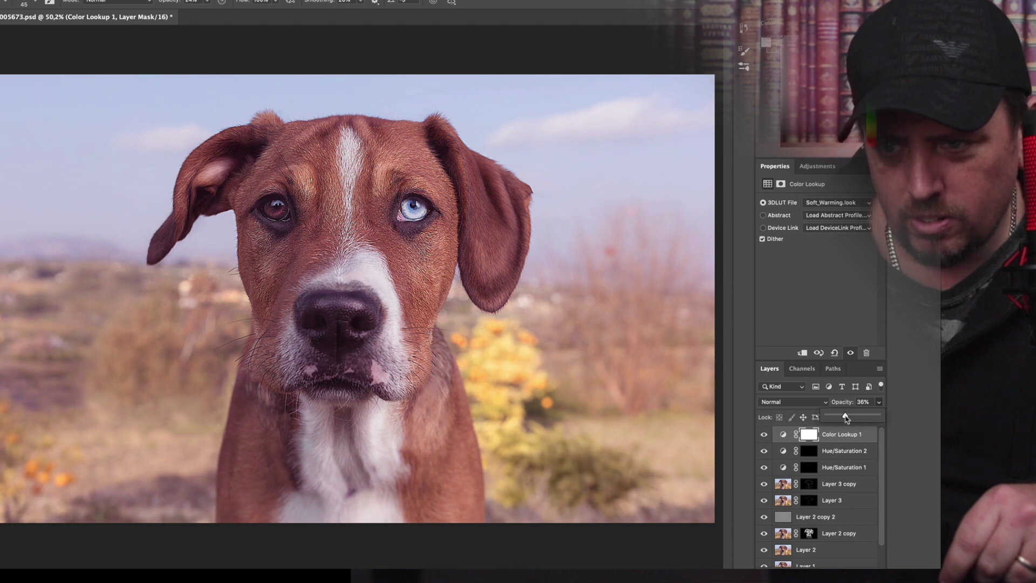
pyautogui.click(856, 312)
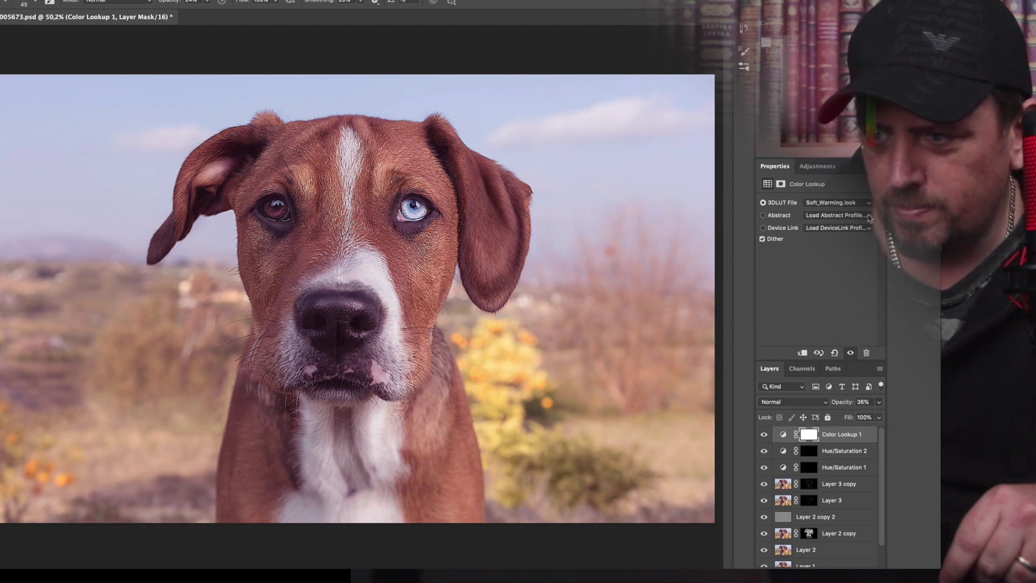
# - Add a Hue/Saturation adjustment layer above the Color Lookup layer and raise its saturation to +18
pyautogui.click(818, 166)
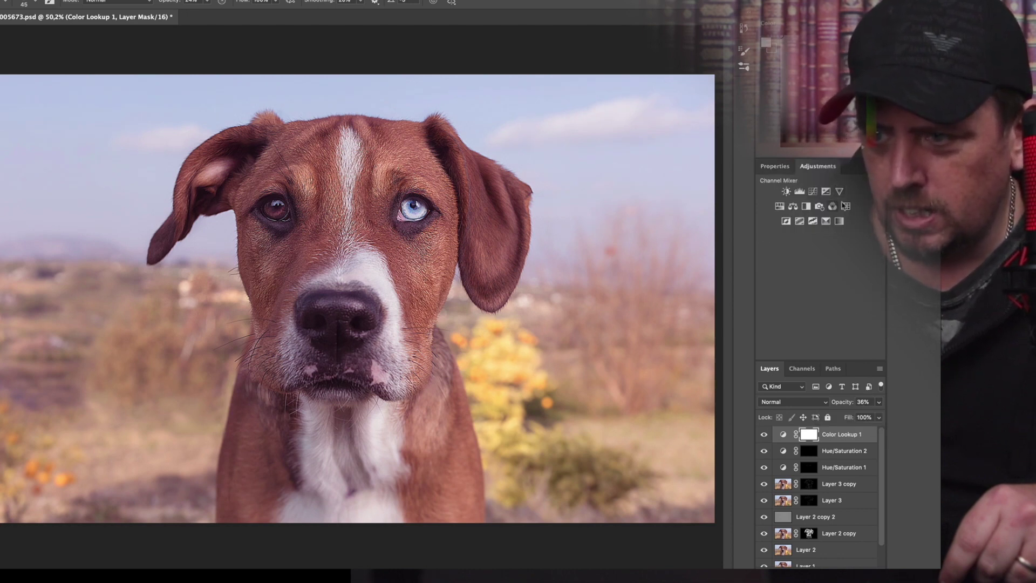
pyautogui.click(779, 207)
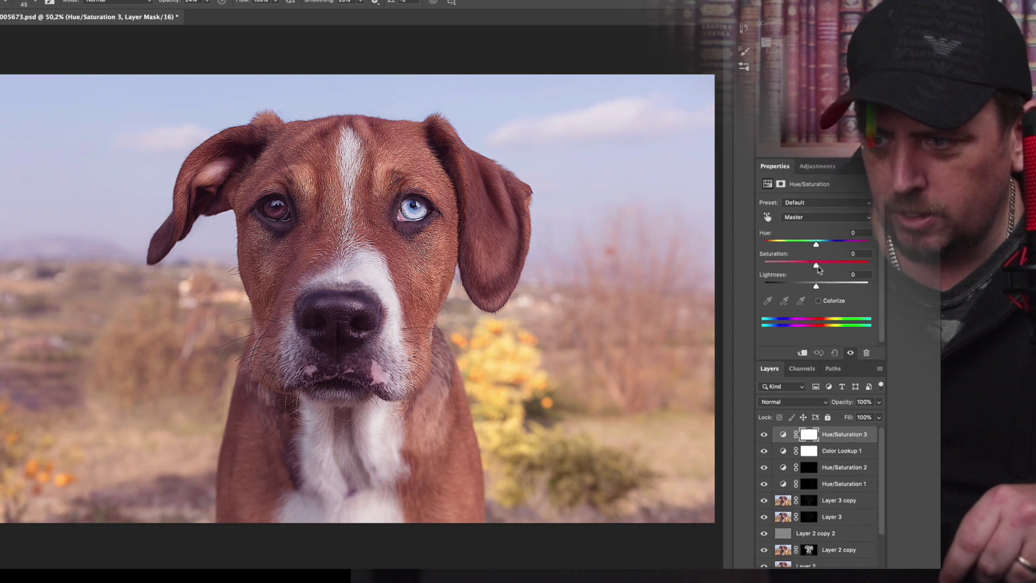
pyautogui.moveTo(816, 265); pyautogui.dragTo(818, 265)
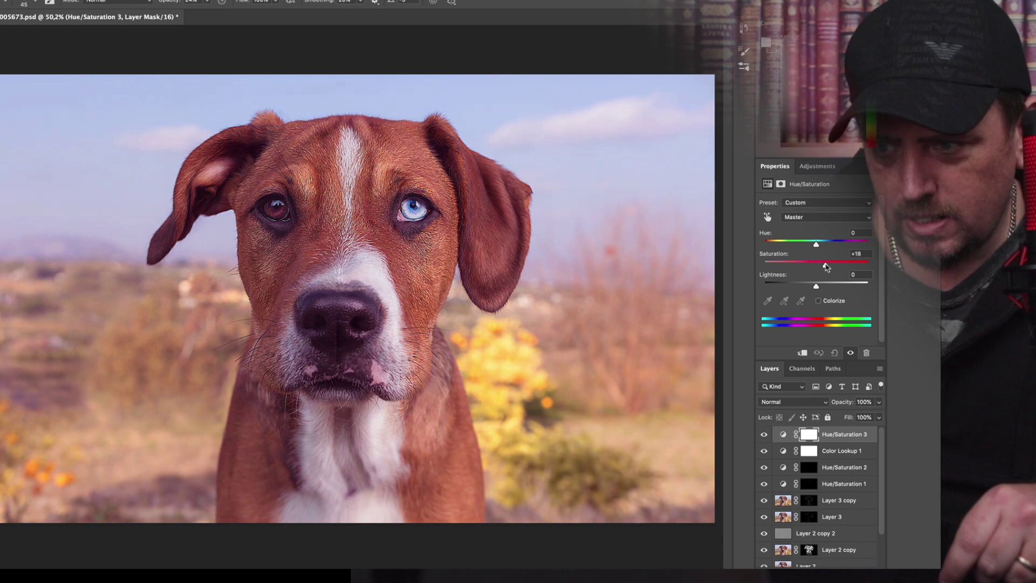
# - Add a Levels adjustment layer with input levels of 9, 1.00 and 244
pyautogui.click(817, 166)
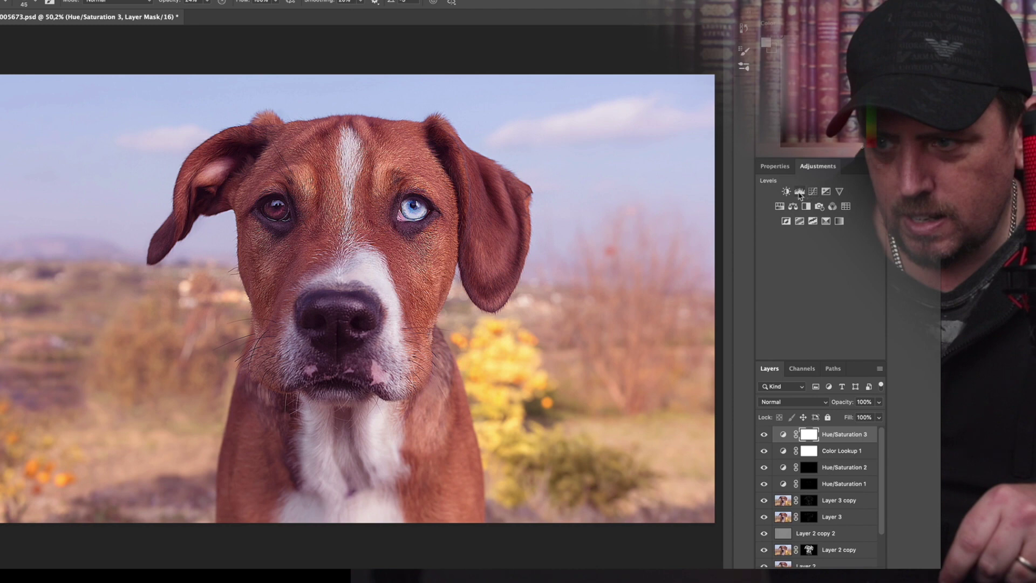
pyautogui.click(800, 192)
pyautogui.moveTo(779, 284); pyautogui.dragTo(821, 285)
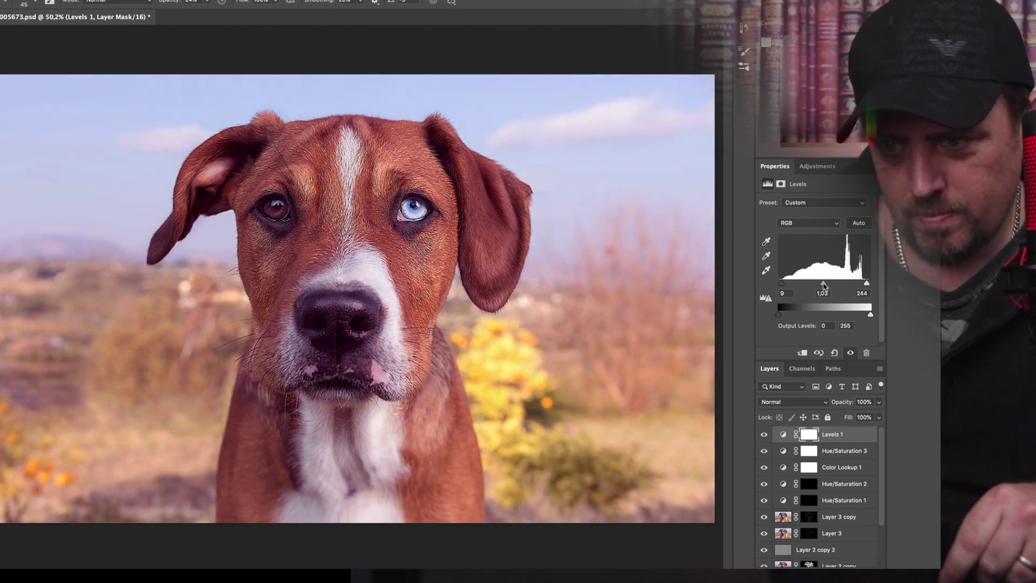
pyautogui.moveTo(824, 284); pyautogui.dragTo(823, 284)
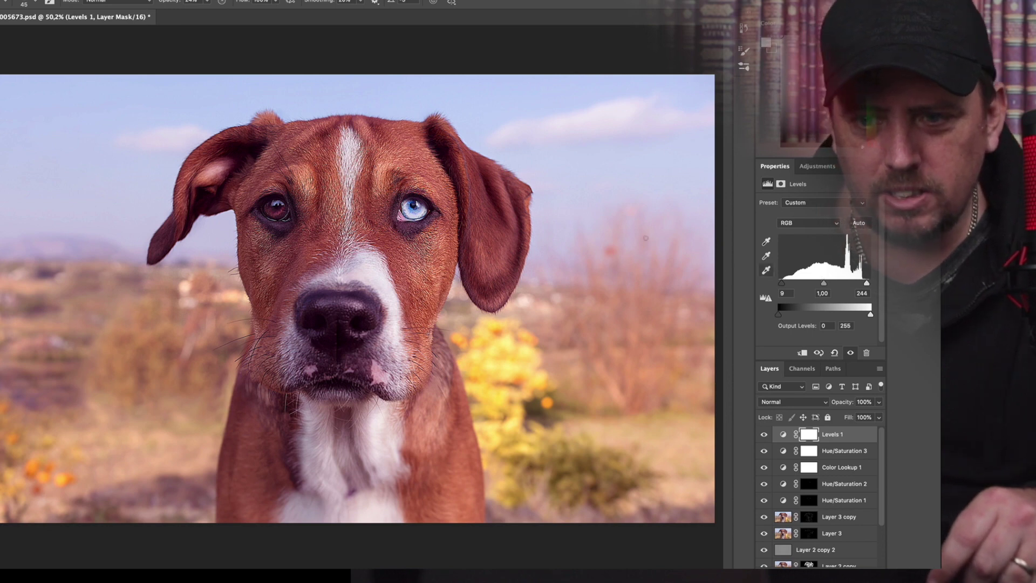
# - Save the retouched image and switch to the Lightroom Classic window
pyautogui.press('super+s')
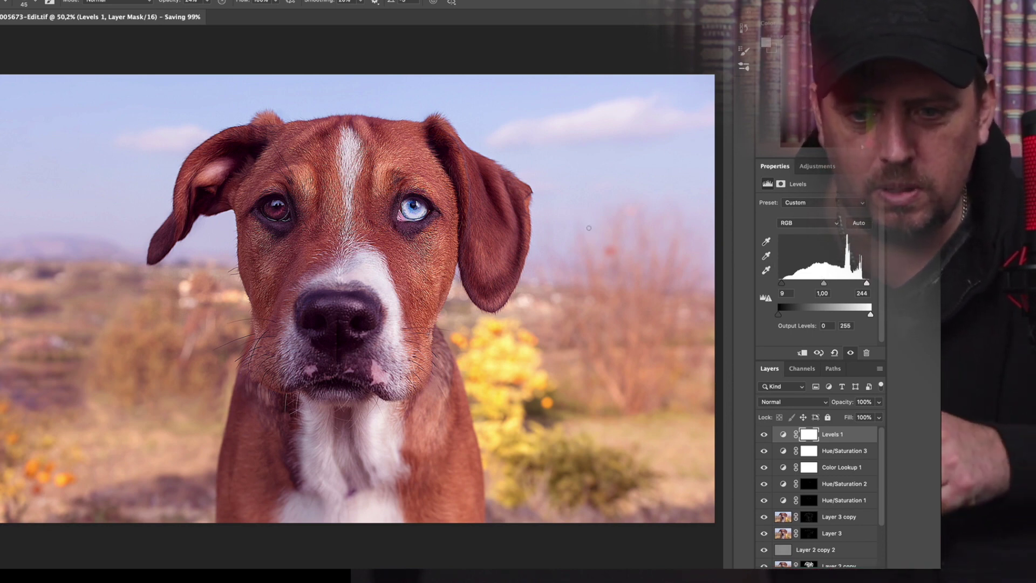
pyautogui.hotkey('ctrl', 'Up')
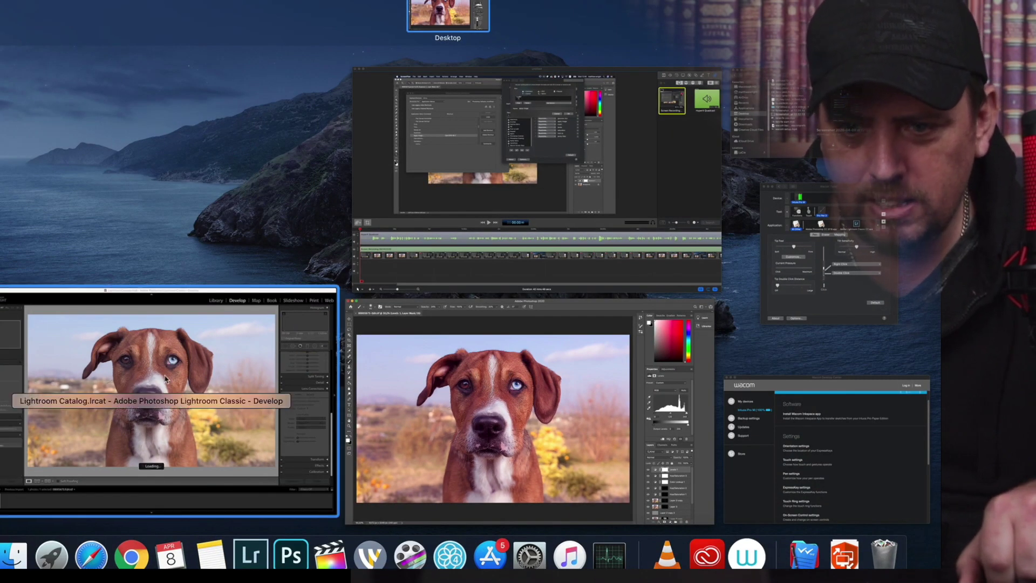
pyautogui.hotkey('ctrl', 'Up')
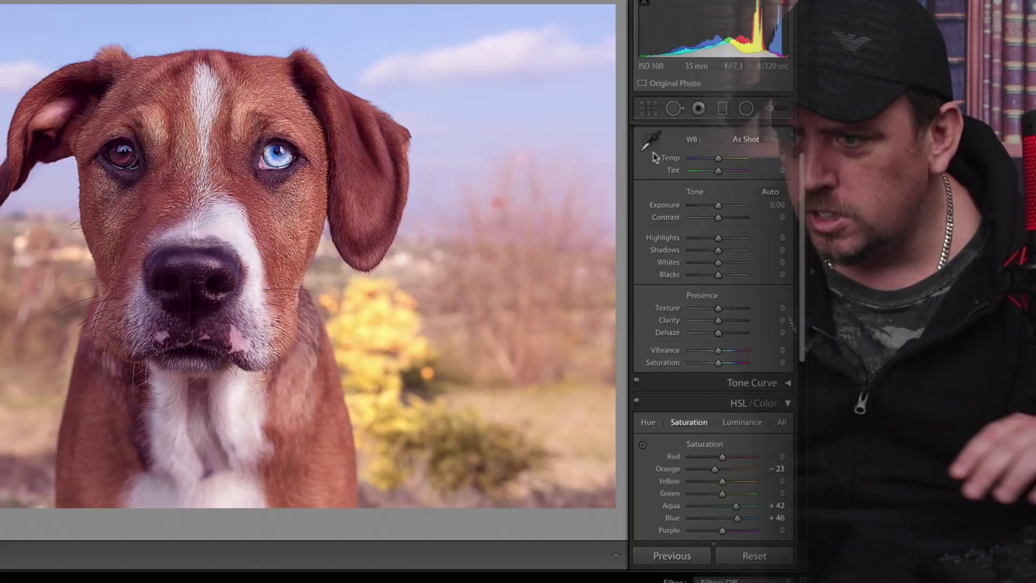
# - Set Vibrance to +33, Saturation to +12 and Clarity to +9 for the dog photo
pyautogui.moveTo(718, 350)
pyautogui.mouseDown()
pyautogui.moveTo(729, 353)
pyautogui.moveTo(725, 365)
pyautogui.mouseUp()
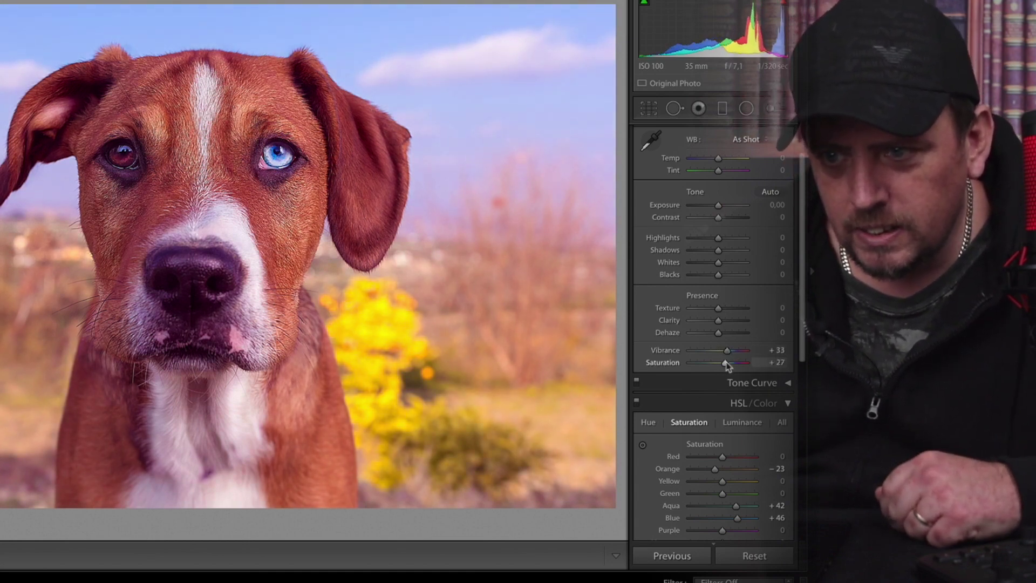
pyautogui.moveTo(724, 366); pyautogui.dragTo(721, 365)
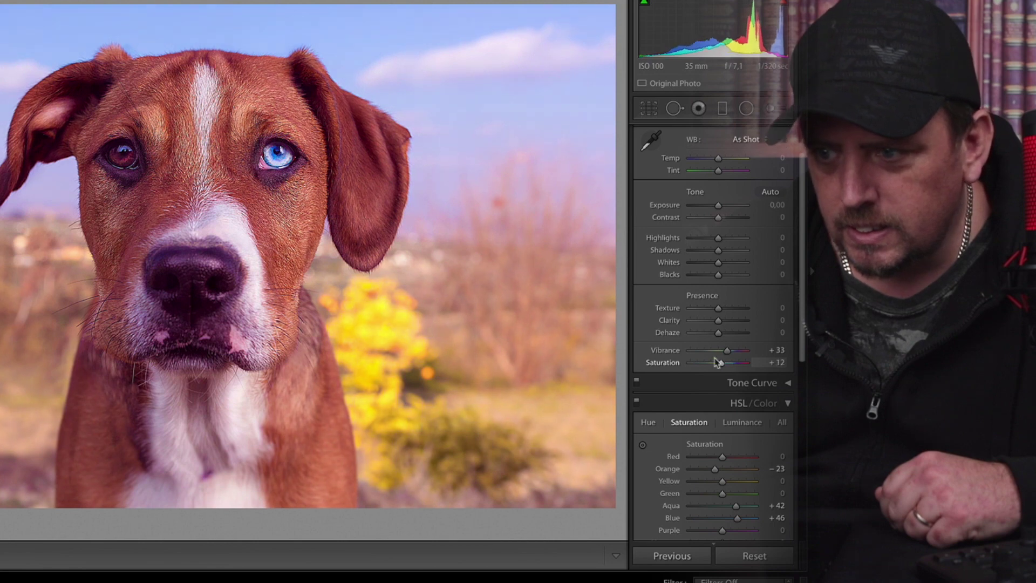
pyautogui.moveTo(718, 320); pyautogui.dragTo(721, 322)
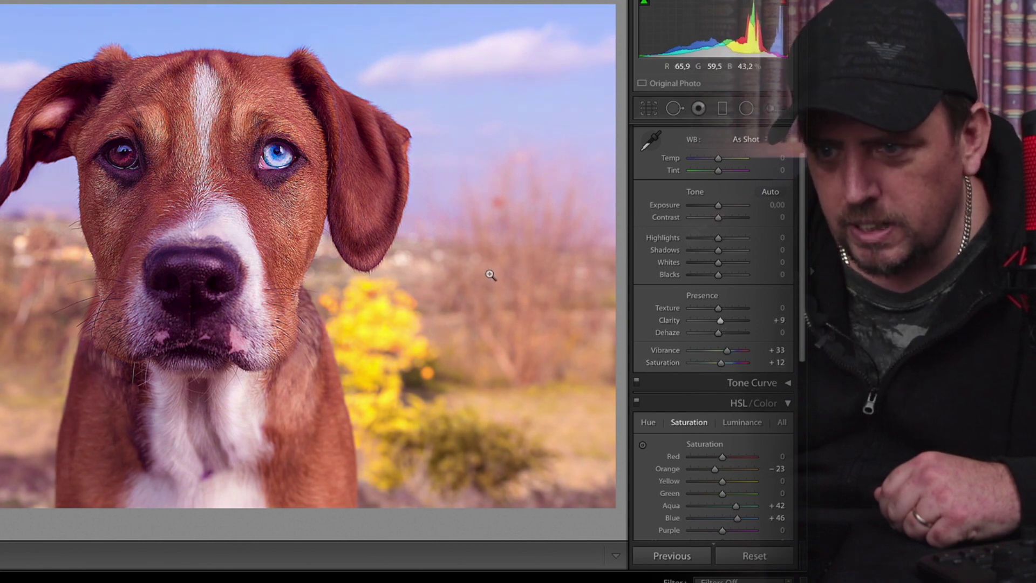
# - Sharpen the photo with Amount 61, Radius 0.6, Detail 12 and Masking 96, checking the dog's face up close
pyautogui.moveTo(799, 244); pyautogui.dragTo(785, 436)
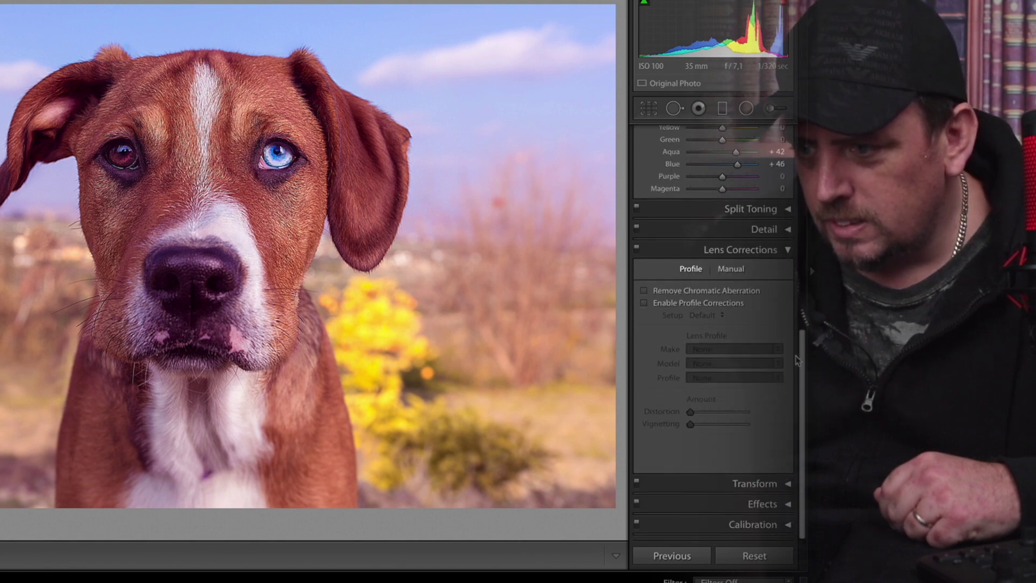
pyautogui.moveTo(799, 356); pyautogui.dragTo(787, 319)
pyautogui.click(792, 298)
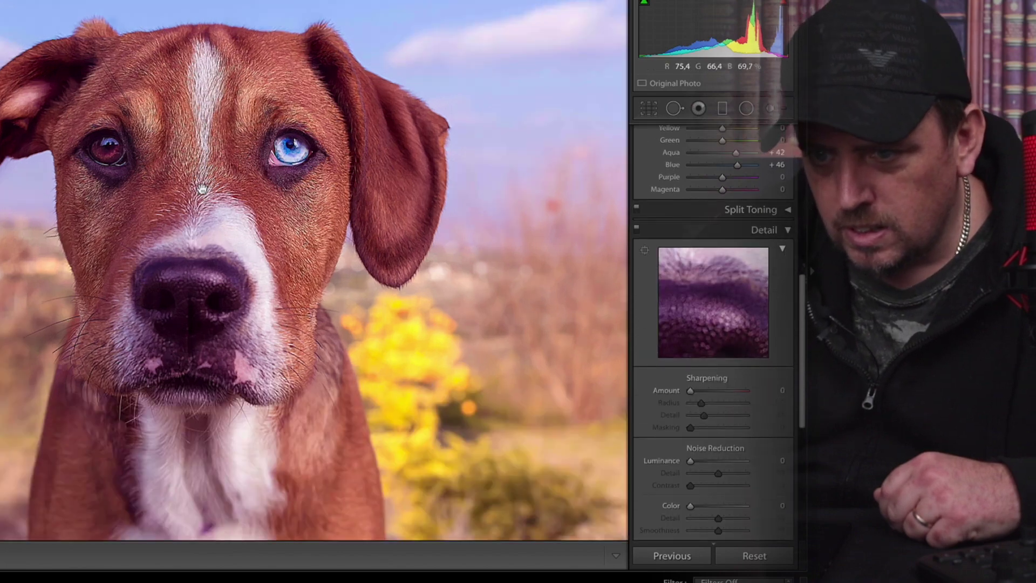
pyautogui.click(202, 188)
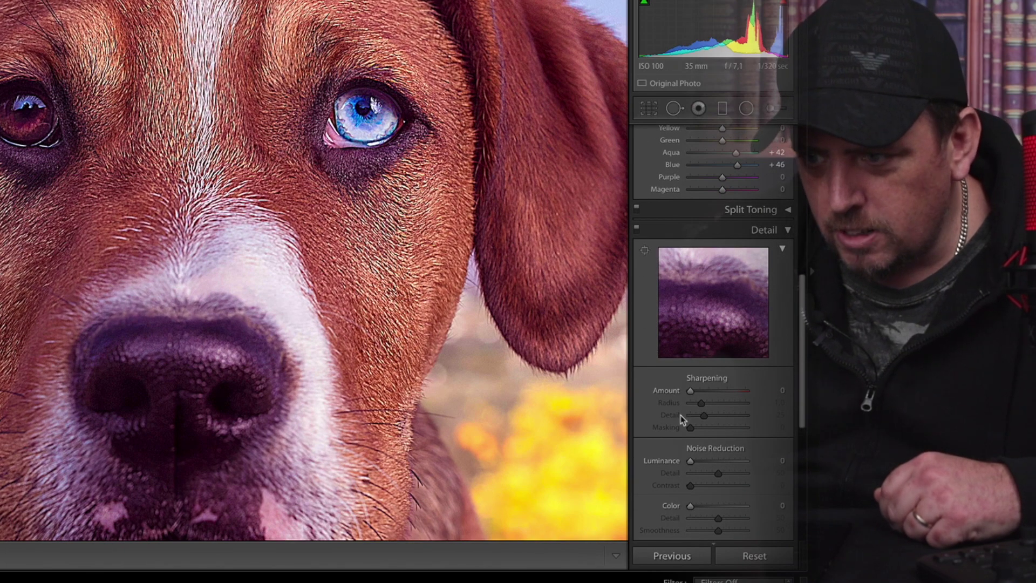
pyautogui.moveTo(691, 393); pyautogui.dragTo(714, 390)
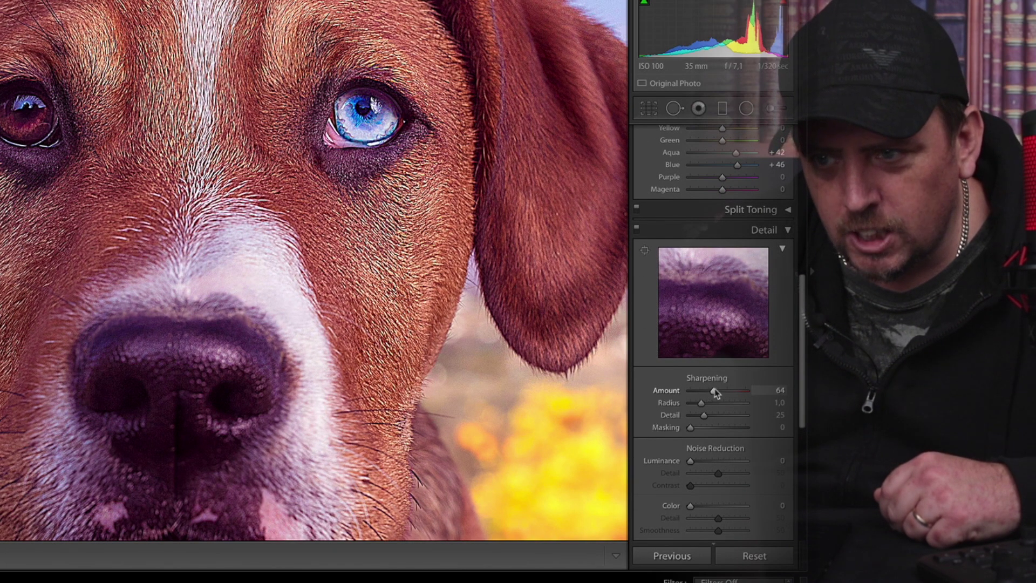
pyautogui.moveTo(690, 427); pyautogui.dragTo(693, 406)
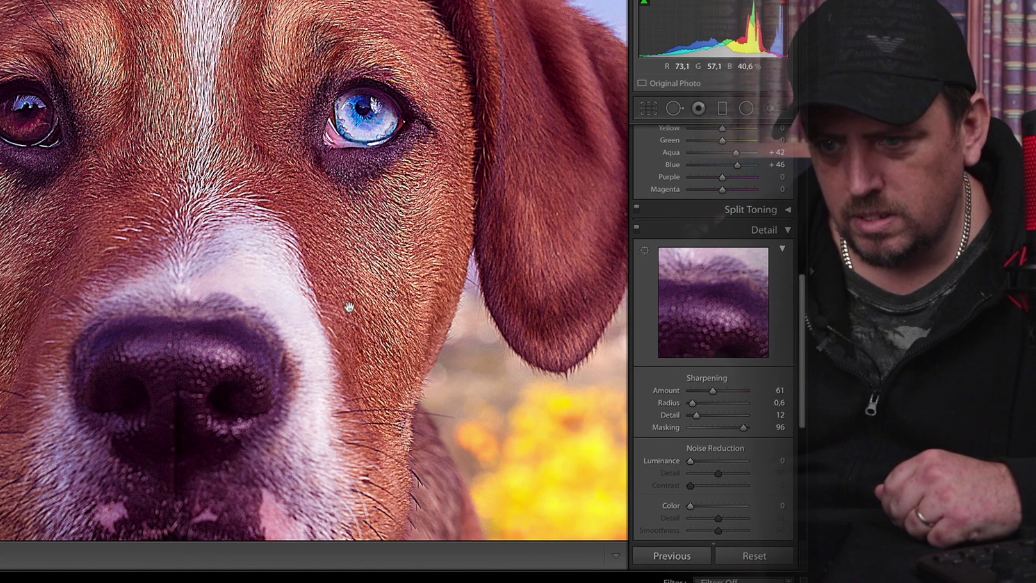
pyautogui.click(360, 267)
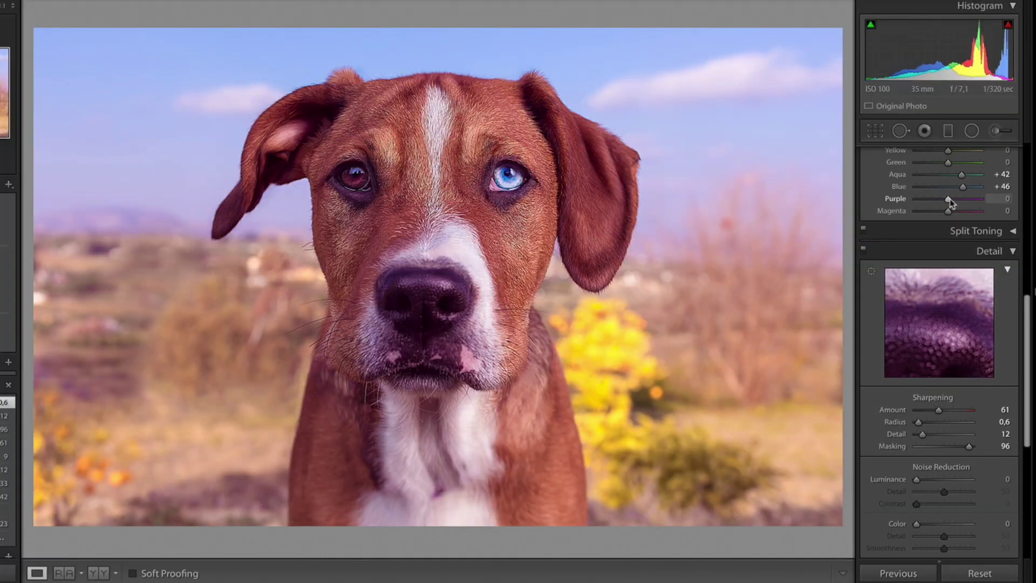
# - Adjust the HSL saturation to red -8, green -16, blue +73 and purple -43, and set Dehaze to +11
pyautogui.scroll(3, 951, 203)
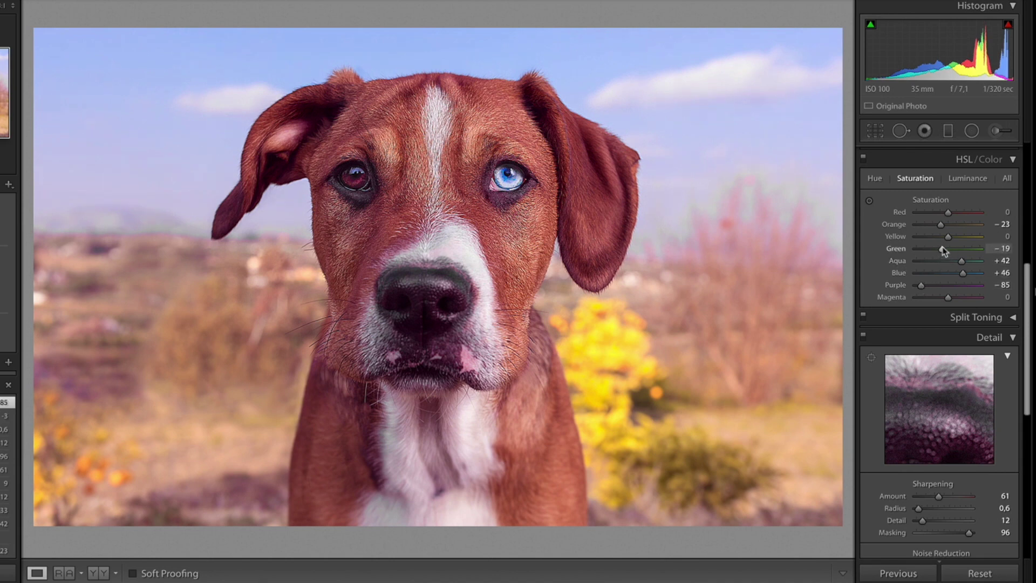
pyautogui.moveTo(942, 249); pyautogui.dragTo(977, 271)
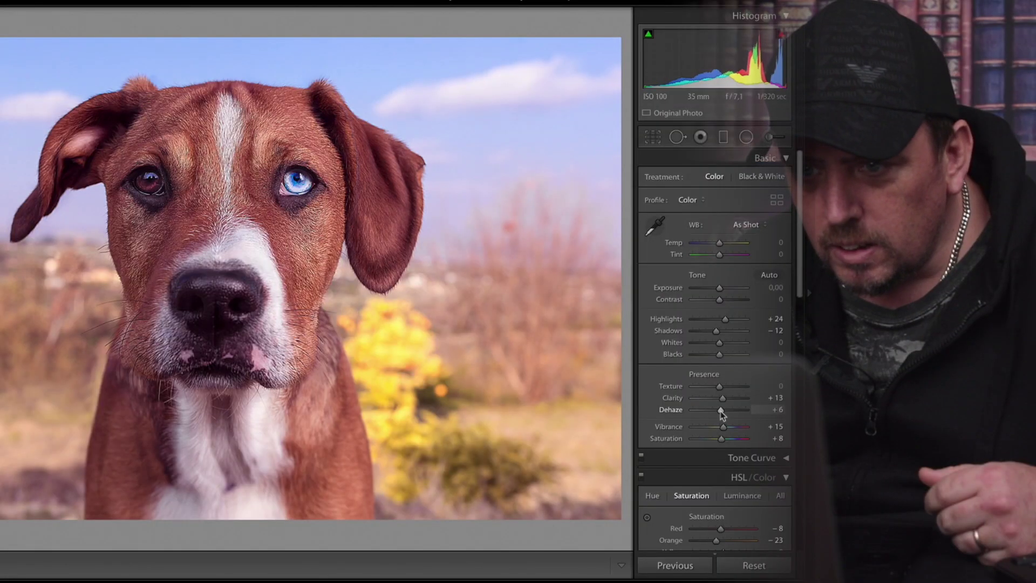
pyautogui.moveTo(720, 410); pyautogui.dragTo(722, 413)
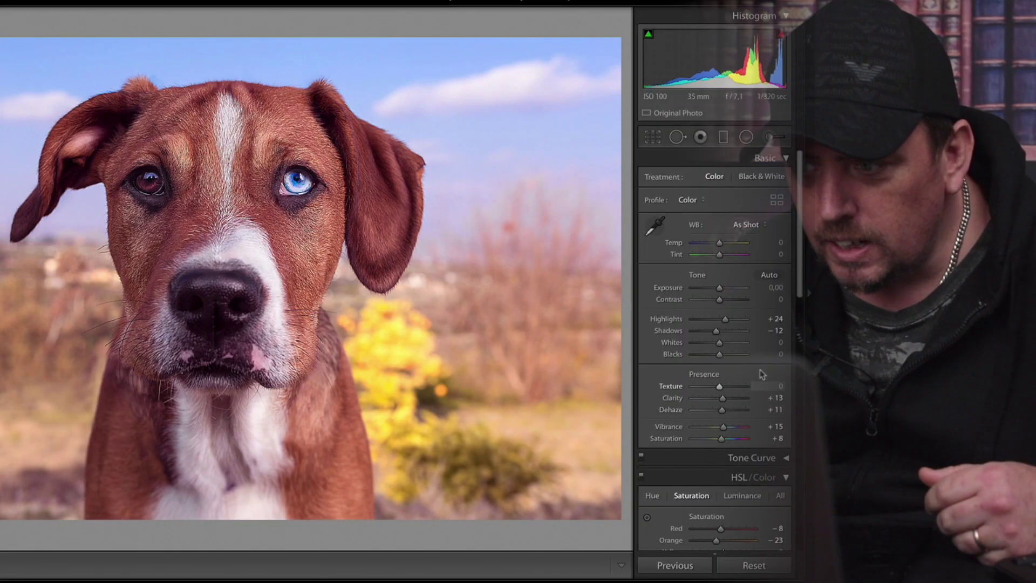
# - Add a Highlight Priority post-crop vignette with an amount of -11
pyautogui.scroll(-5, 800, 359)
pyautogui.moveTo(801, 359); pyautogui.dragTo(804, 559)
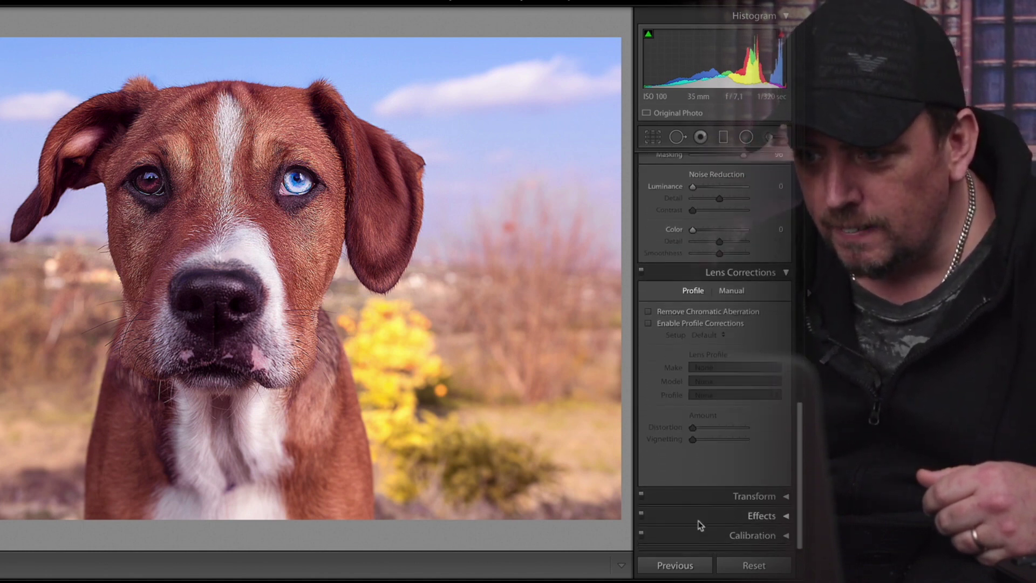
pyautogui.click(771, 516)
pyautogui.moveTo(719, 439); pyautogui.dragTo(716, 441)
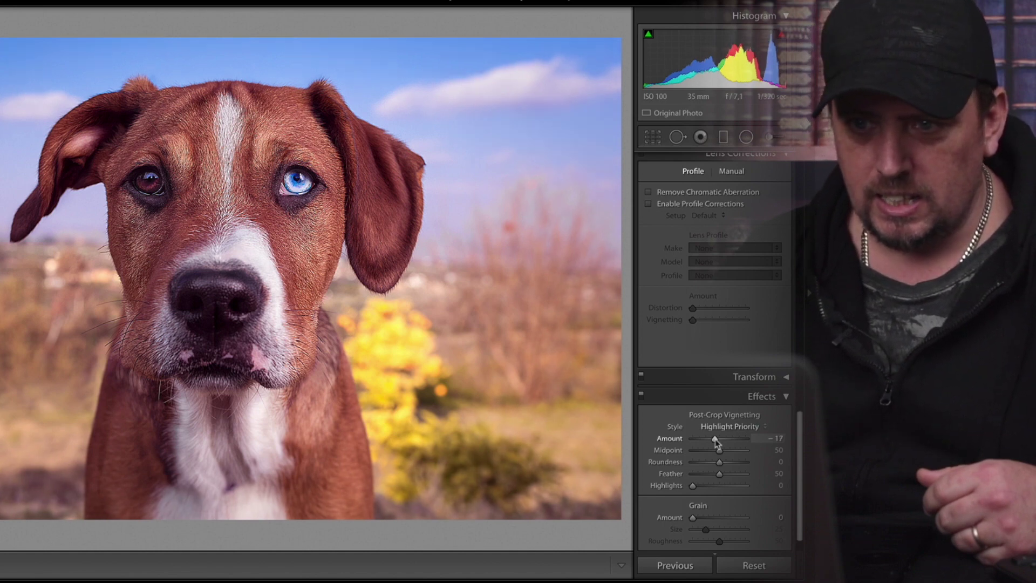
pyautogui.moveTo(716, 441); pyautogui.dragTo(718, 441)
# - Raise the Blacks tone setting to +92
pyautogui.scroll(5, 812, 357)
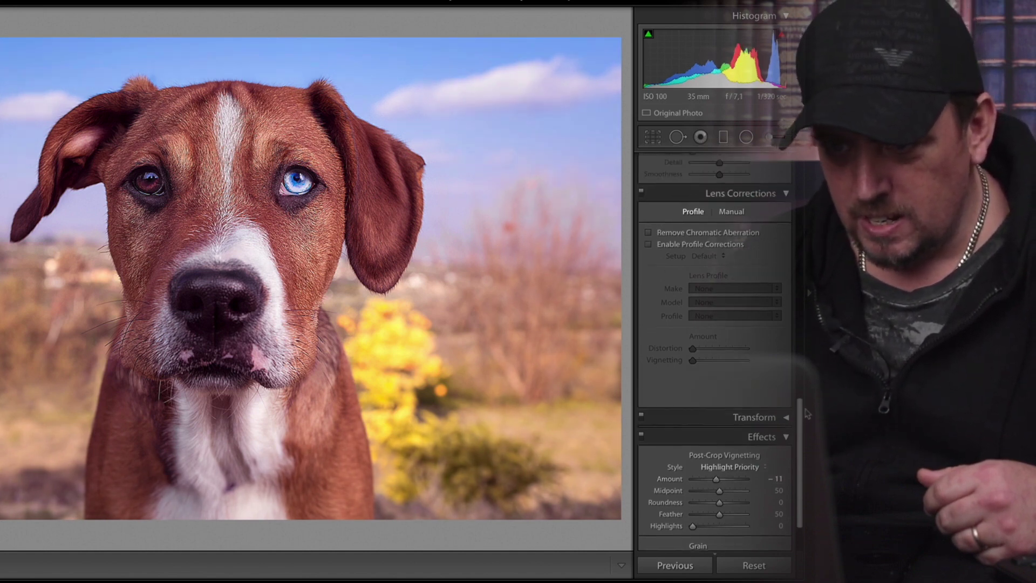
pyautogui.scroll(10, 812, 356)
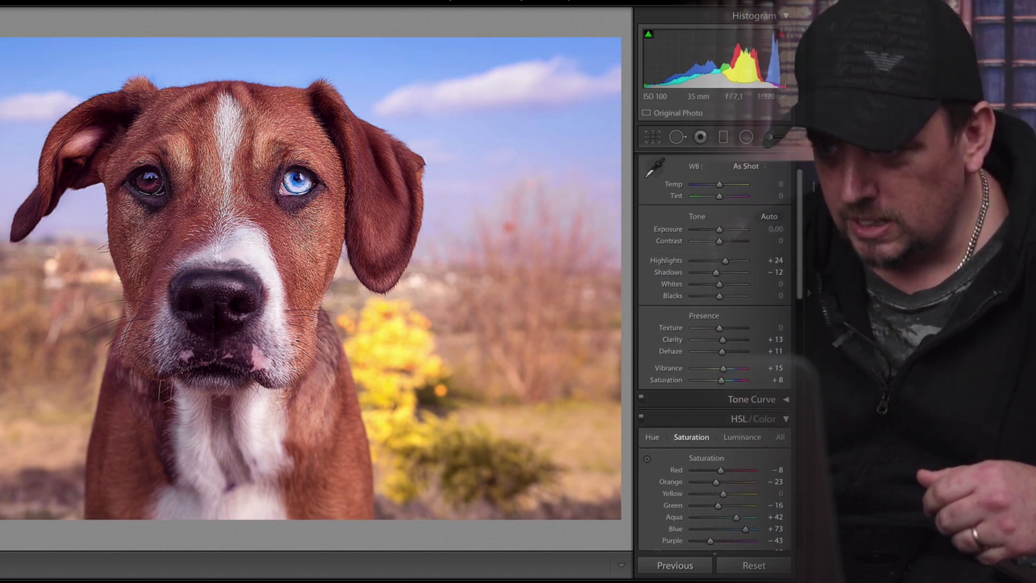
pyautogui.moveTo(718, 300); pyautogui.dragTo(722, 301)
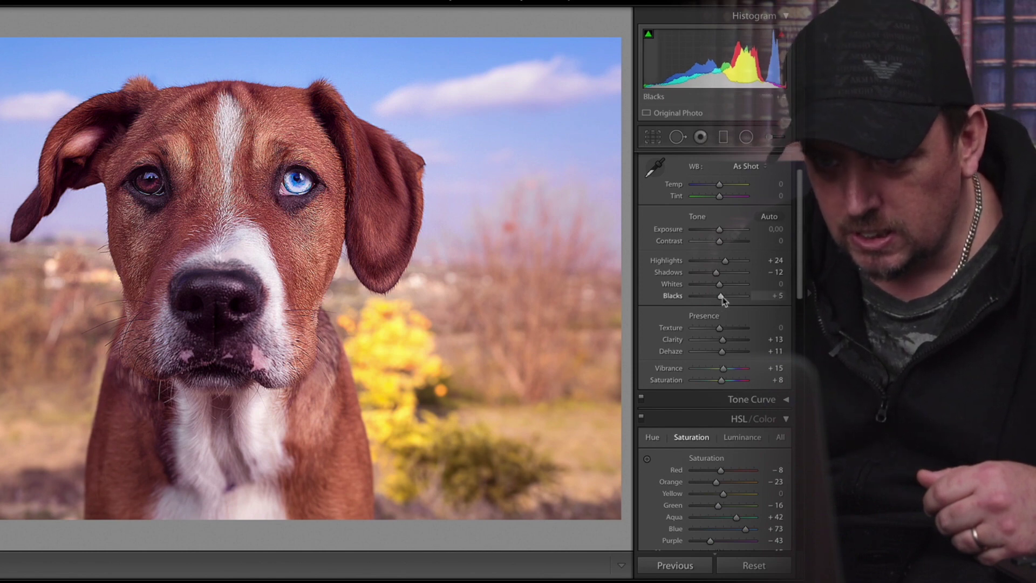
pyautogui.moveTo(725, 297); pyautogui.dragTo(745, 298)
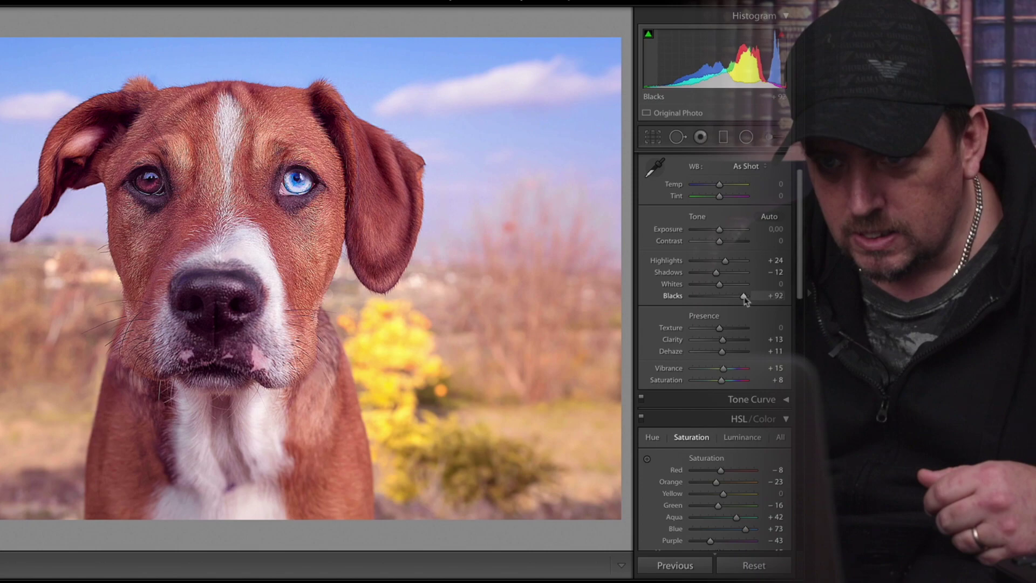